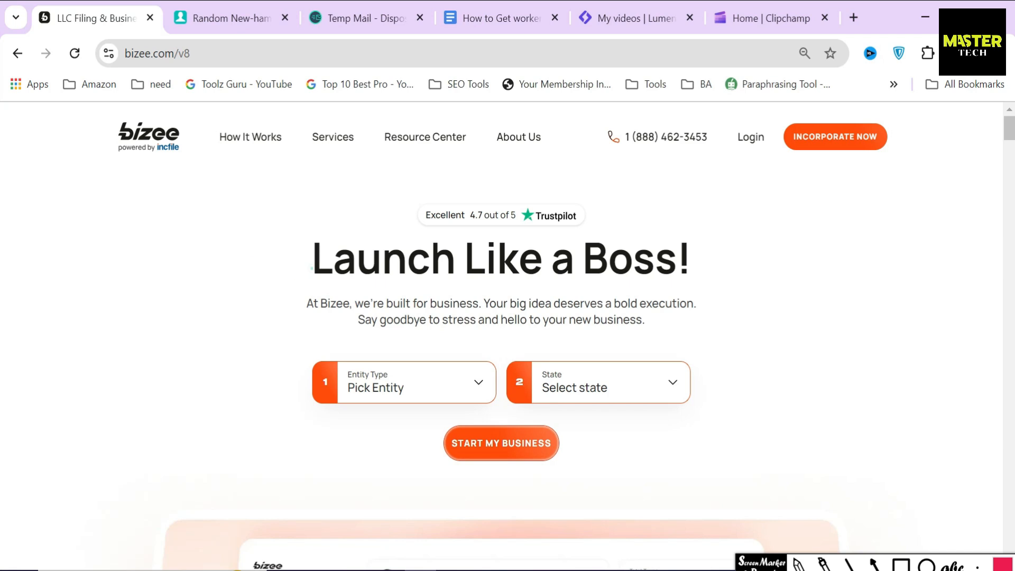
Step: Highlight the homepage headline, its paragraph and the 'Excellent 4.7 out of 5' rating
click(606, 263)
drag(306, 303, 651, 337)
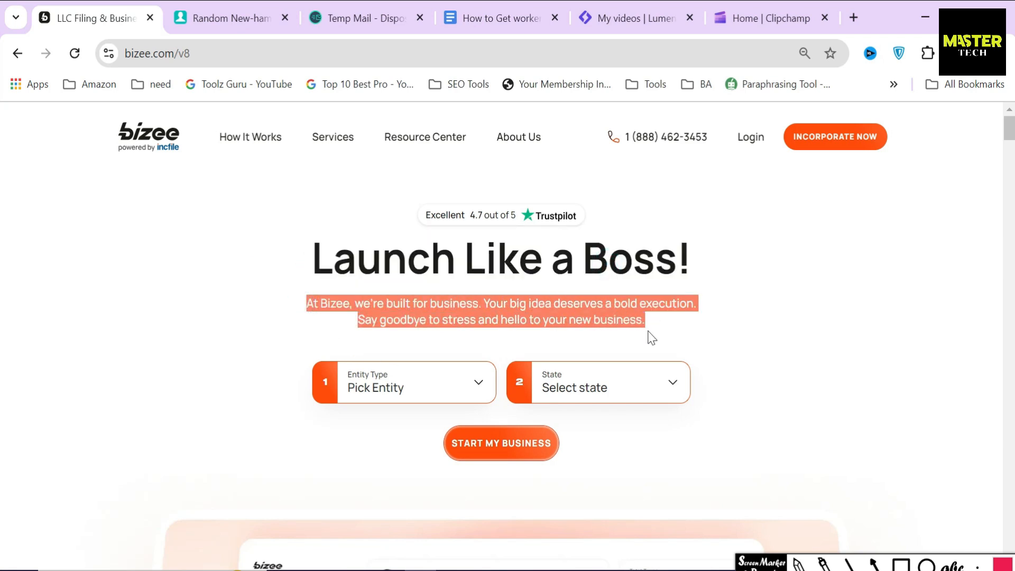
click(566, 339)
drag(407, 262, 518, 216)
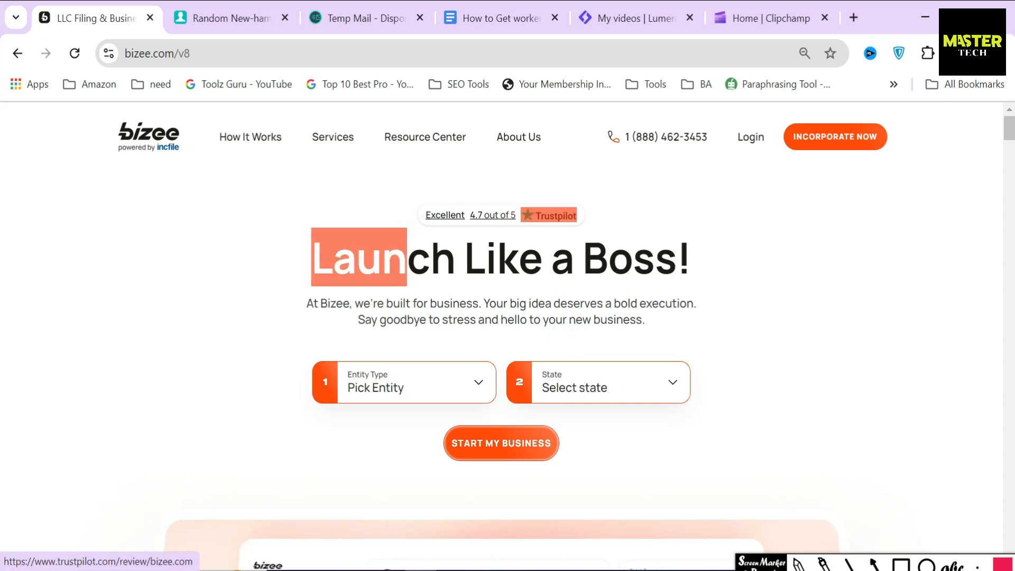
click(388, 202)
drag(415, 215, 517, 216)
click(401, 224)
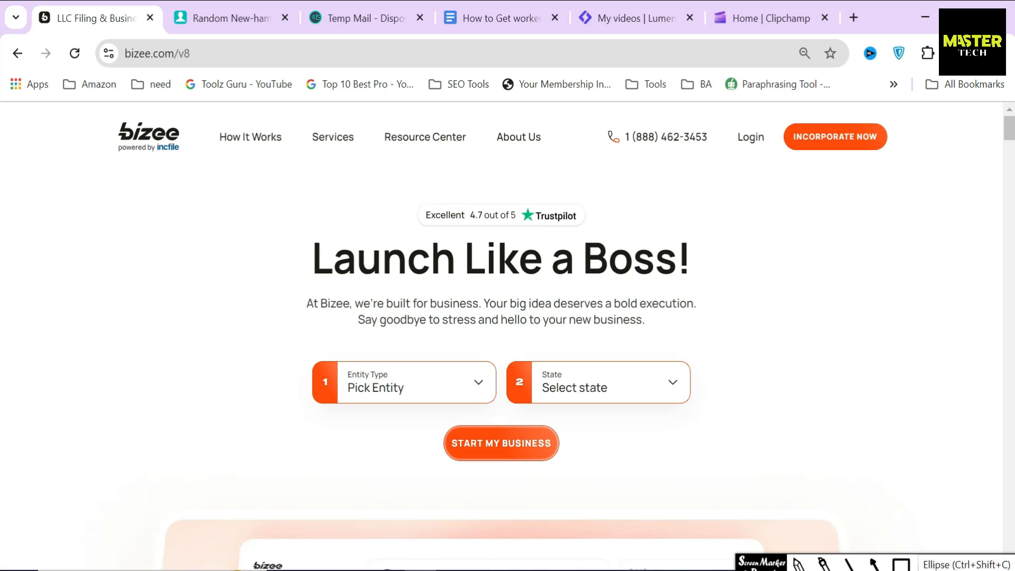
Step: Circle the rating, undo it, then box the Bizee logo and point an arrow at it
click(926, 563)
mouse_move(406, 194)
mouse_down()
mouse_move(469, 224)
mouse_move(544, 240)
mouse_up()
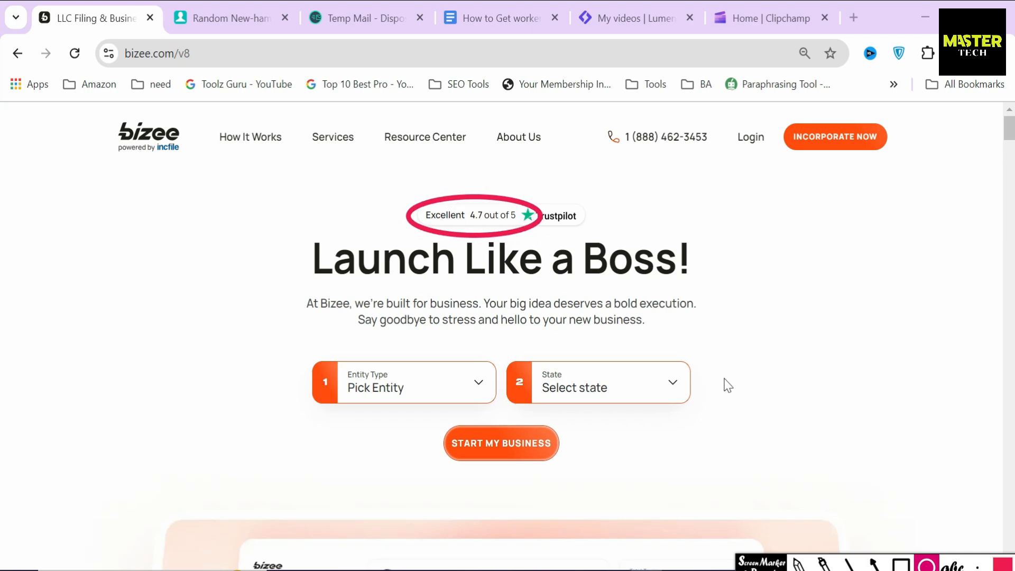
key(ctrl+z)
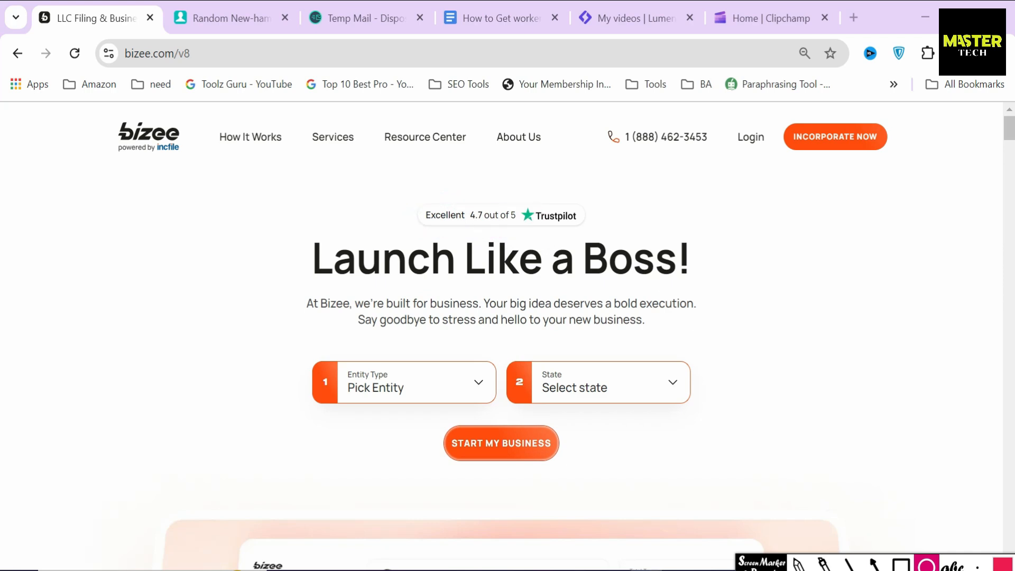
click(901, 563)
mouse_move(99, 111)
mouse_down()
mouse_move(206, 173)
mouse_move(182, 182)
mouse_move(179, 164)
mouse_up()
click(875, 564)
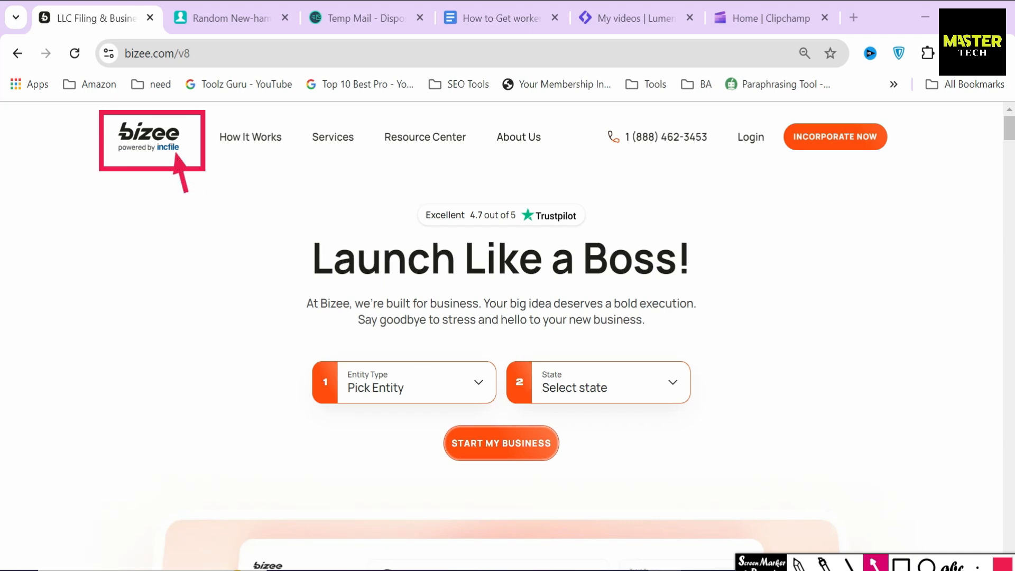
click(875, 563)
Step: Highlight the Plan, Start & Grow, Find the Entity and Limited Liability Companies headings further down
scroll(406, 365, down, 15)
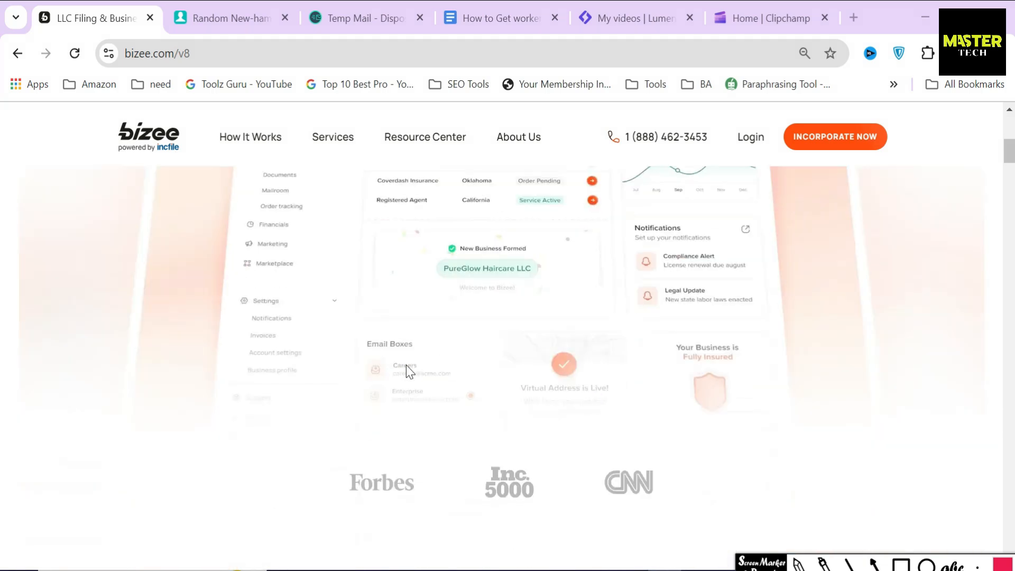
drag(265, 225, 604, 328)
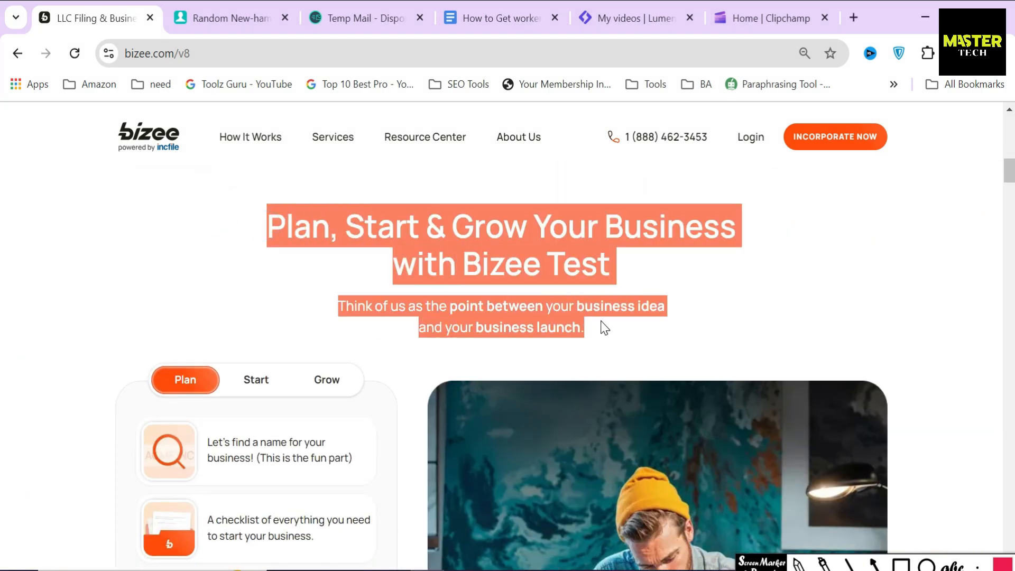
scroll(610, 338, down, 10)
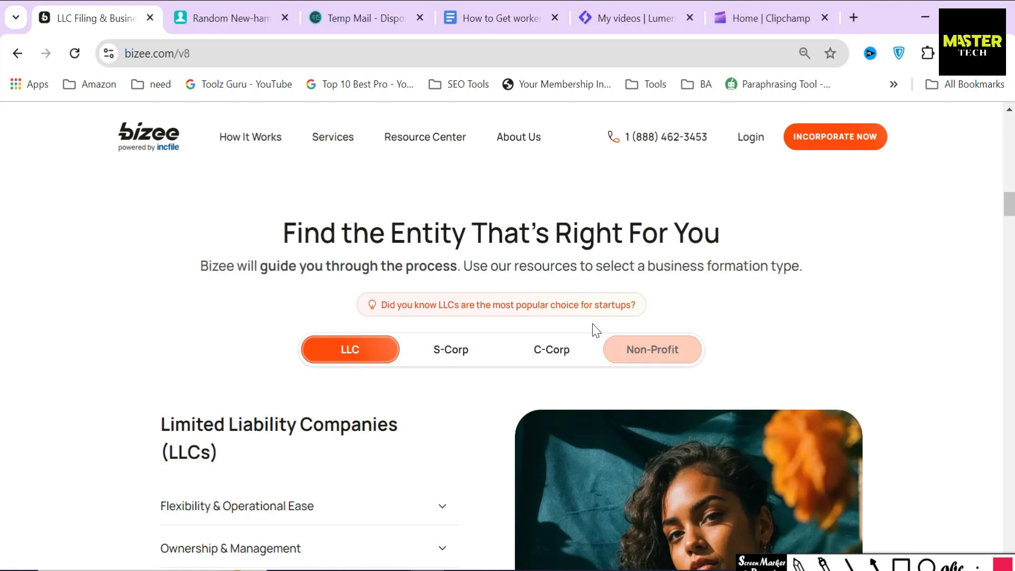
drag(283, 231, 726, 298)
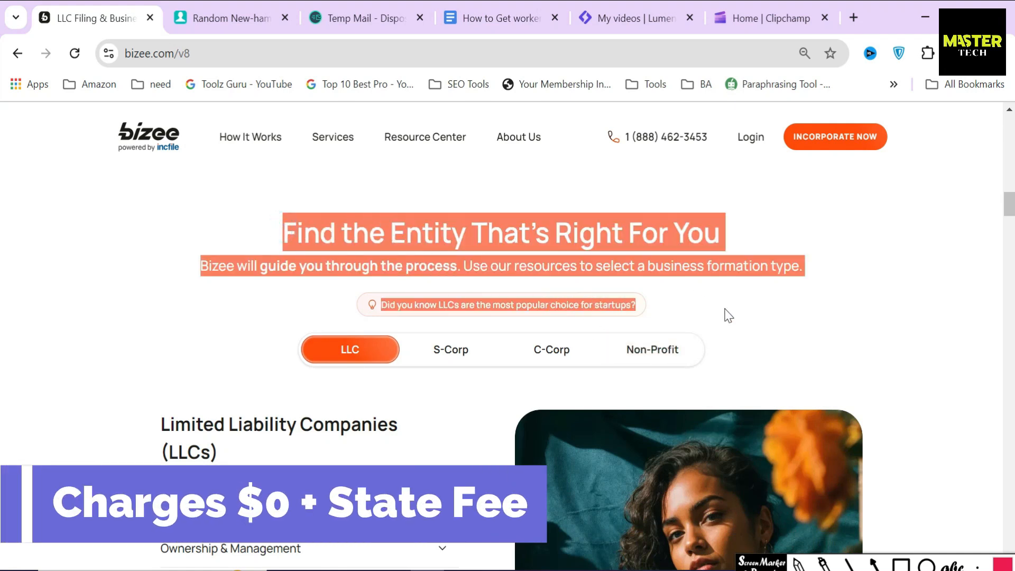
click(727, 315)
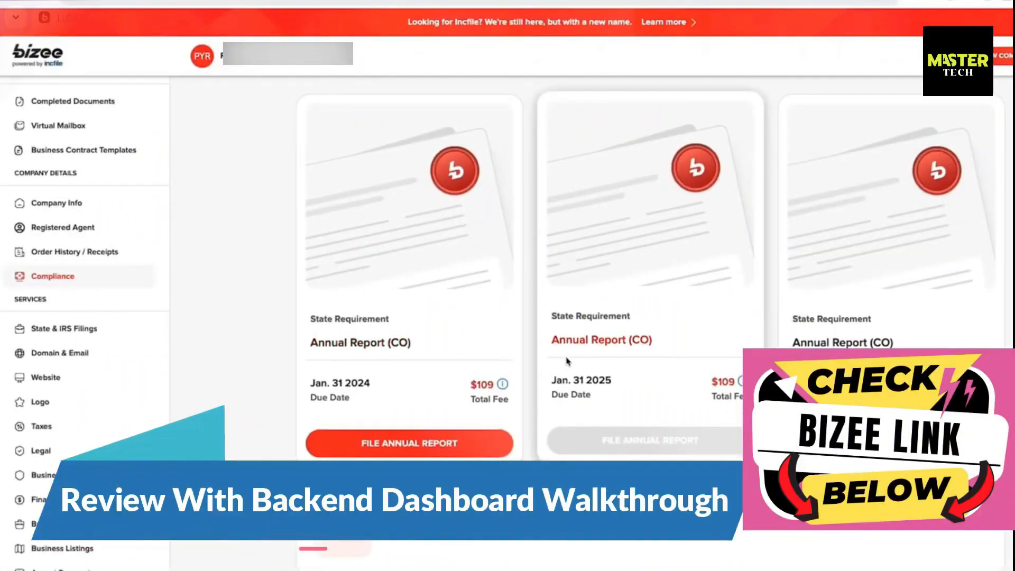
drag(151, 412, 229, 452)
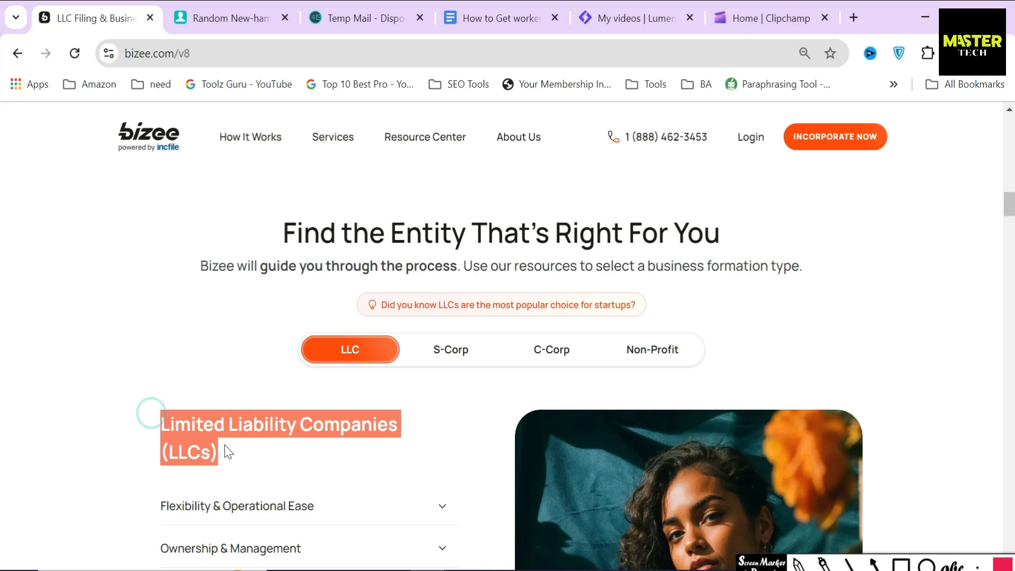
click(947, 410)
scroll(947, 410, up, 5)
scroll(919, 344, up, 10)
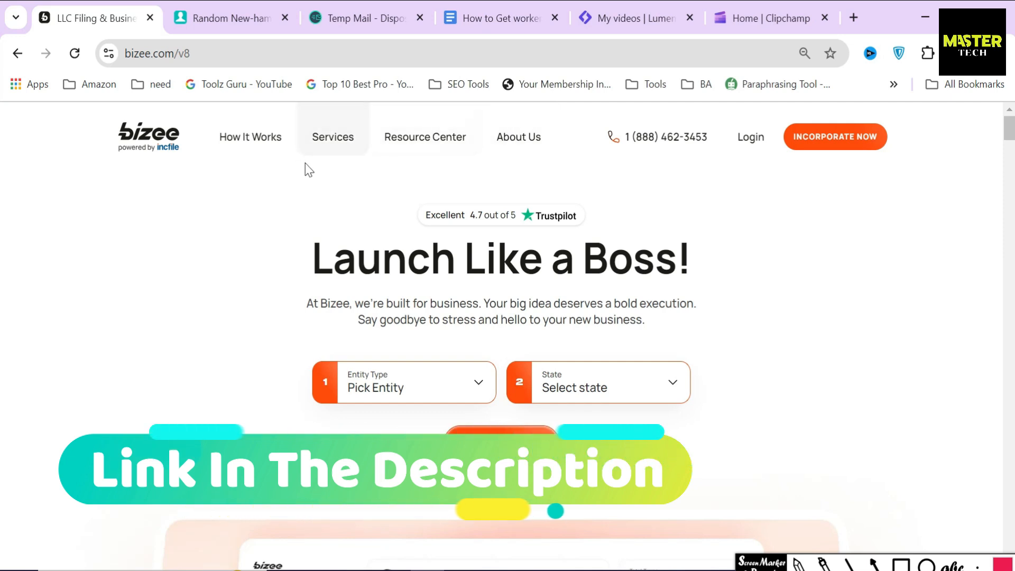
Step: Go to Services > Form an LLC and start the free LLC order
click(337, 137)
click(241, 248)
scroll(260, 319, down, 5)
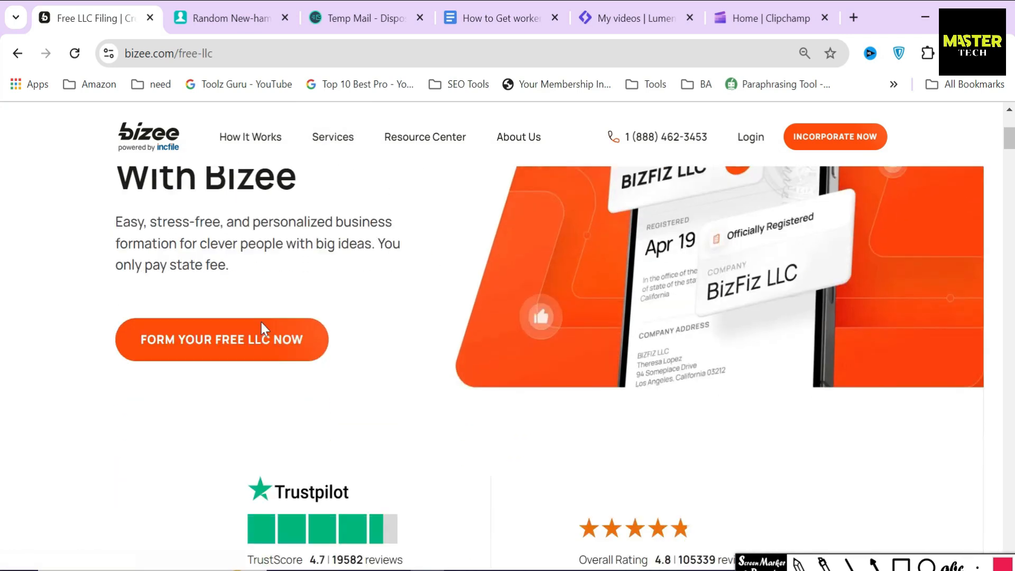
click(262, 328)
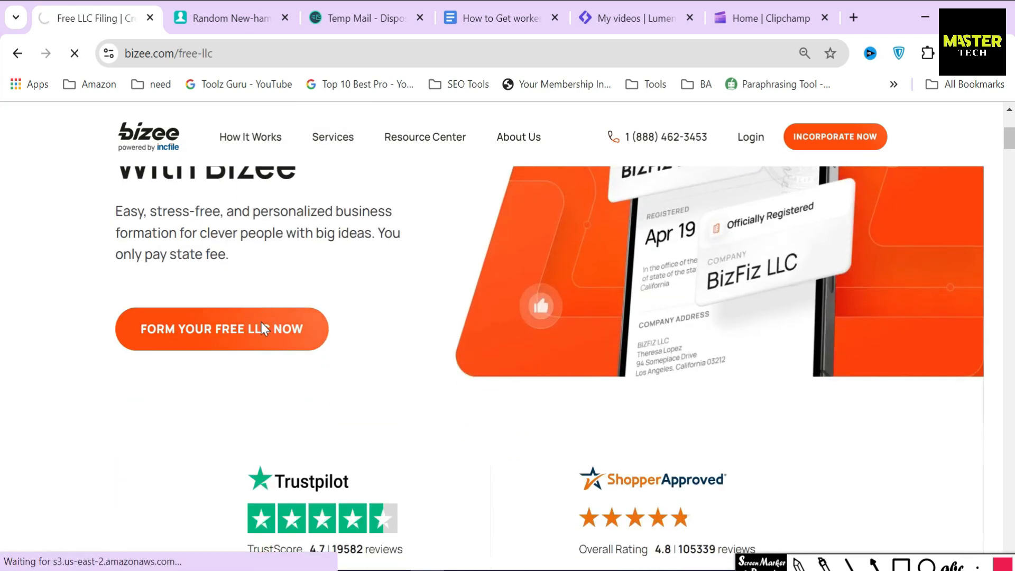
drag(273, 288, 655, 317)
Step: Set the entity type to LLC and the formation state to New Hampshire
click(654, 314)
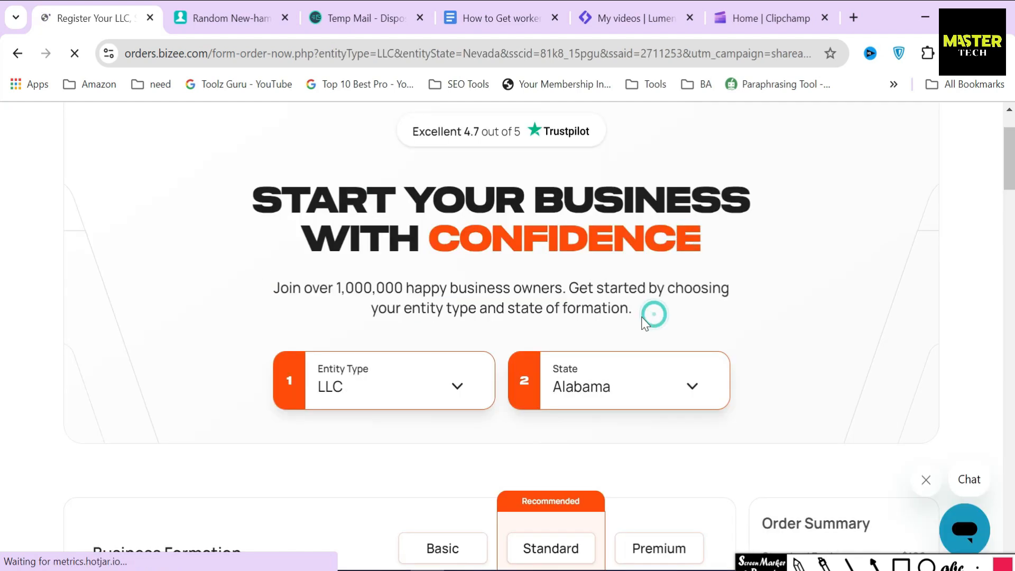
click(407, 381)
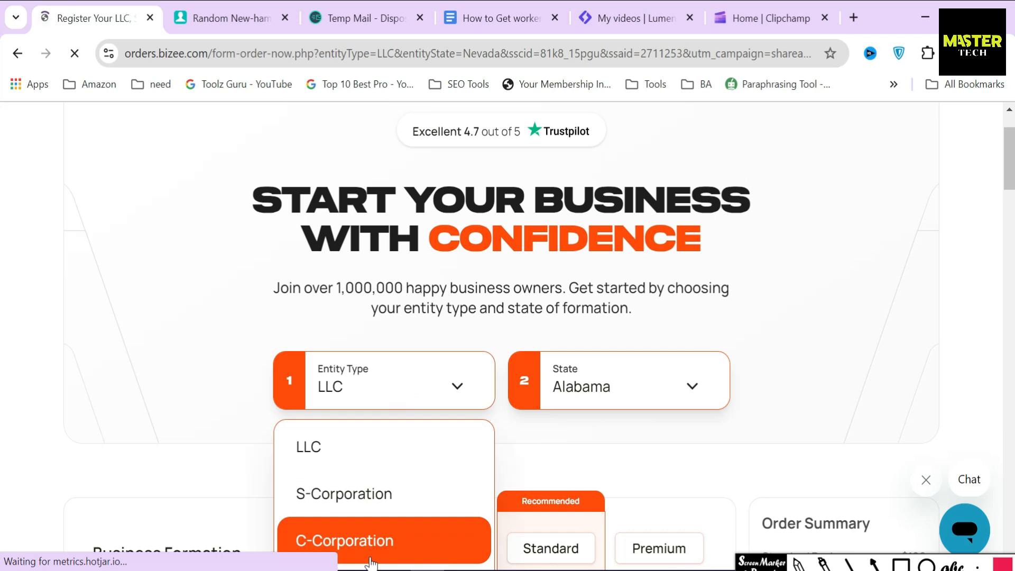
click(371, 464)
scroll(611, 287, down, 1)
click(615, 332)
scroll(610, 407, down, 3)
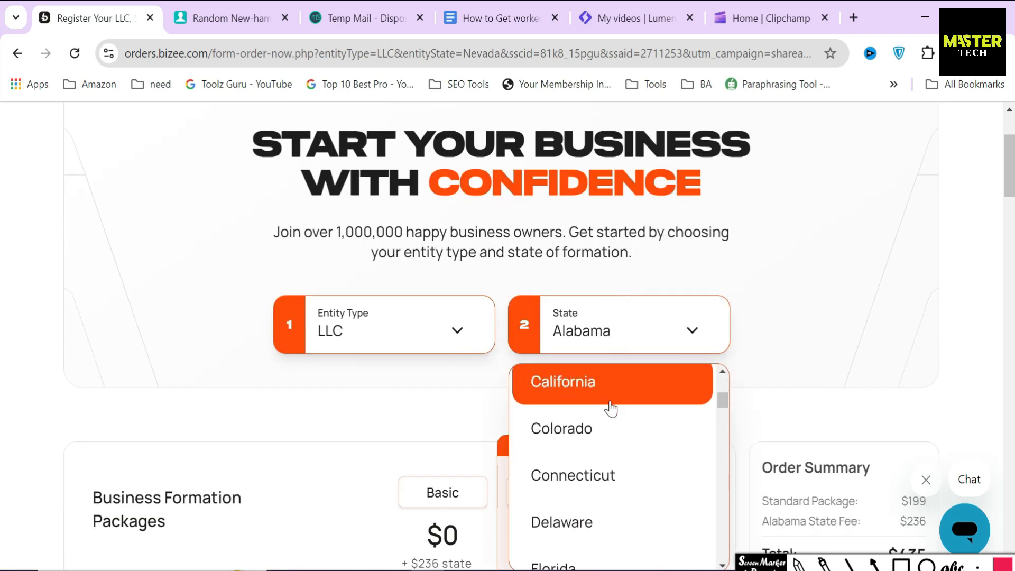
scroll(611, 428, down, 15)
click(613, 461)
scroll(612, 460, down, 6)
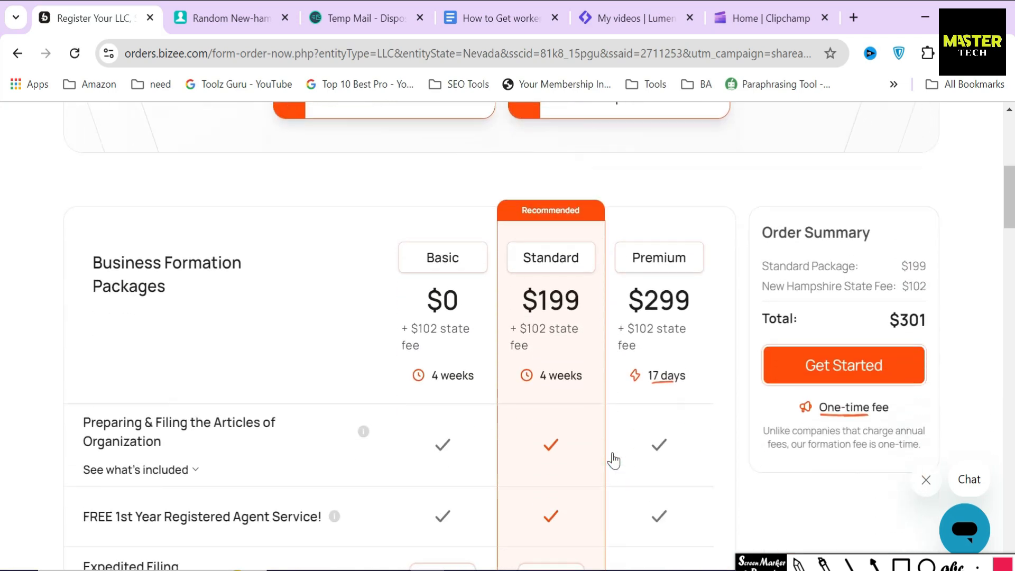
Step: Mark the Basic, Standard and Premium packages and box their $102 state fees, then clear annotations
key(a)
drag(363, 157, 512, 155)
drag(584, 158, 625, 158)
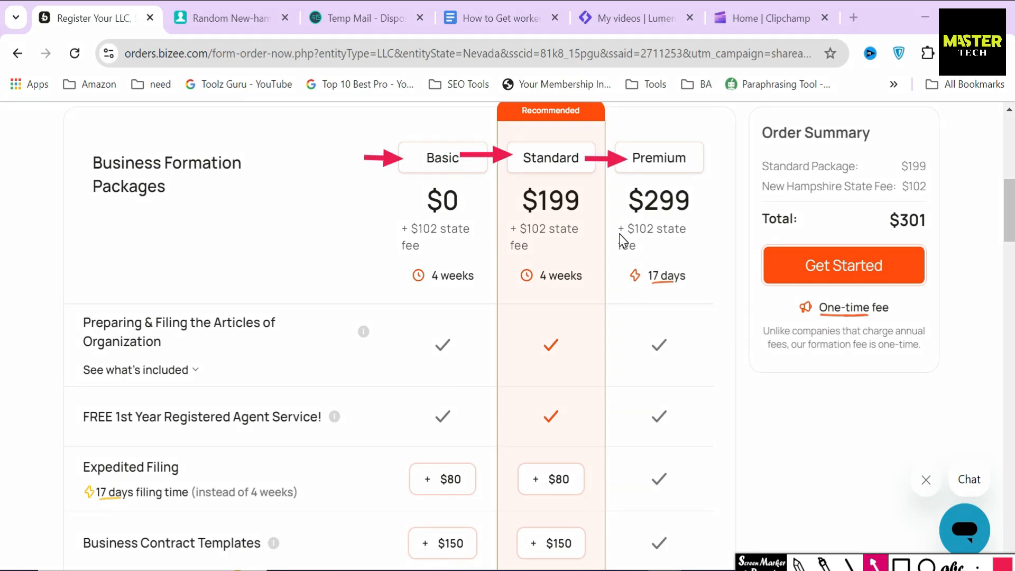
click(898, 564)
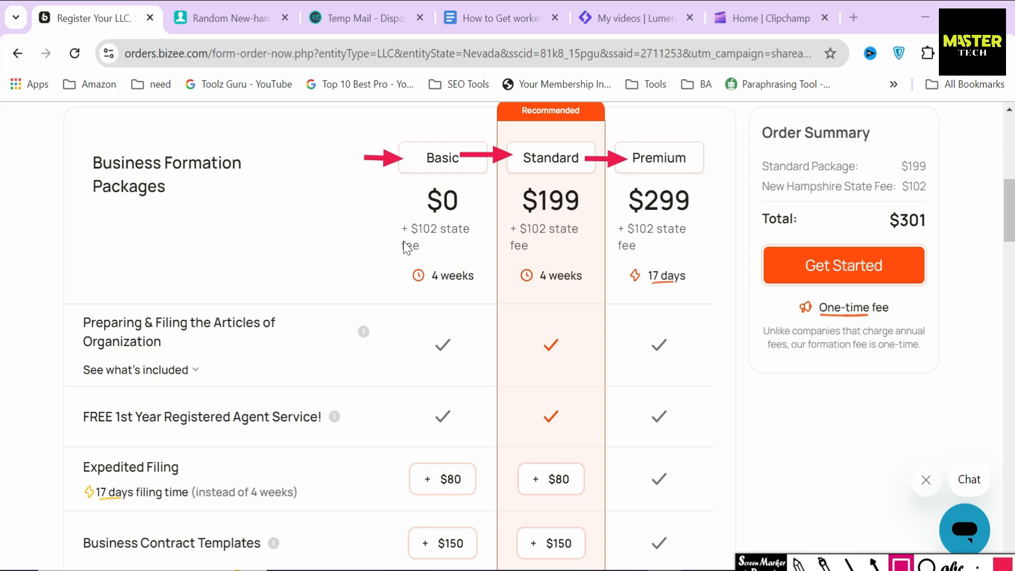
mouse_move(382, 216)
mouse_down()
mouse_move(493, 264)
mouse_move(587, 264)
mouse_up()
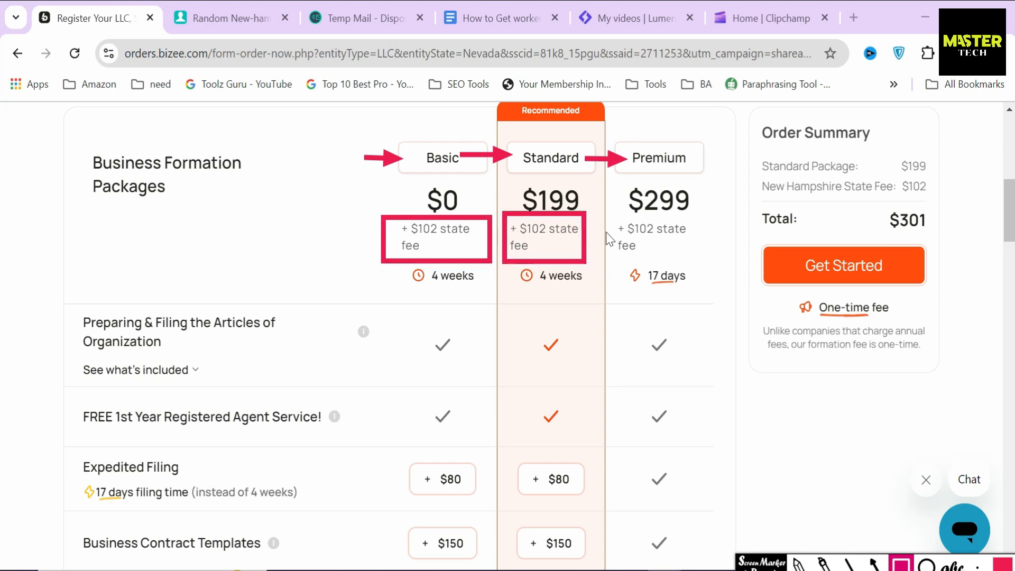
drag(607, 213, 701, 262)
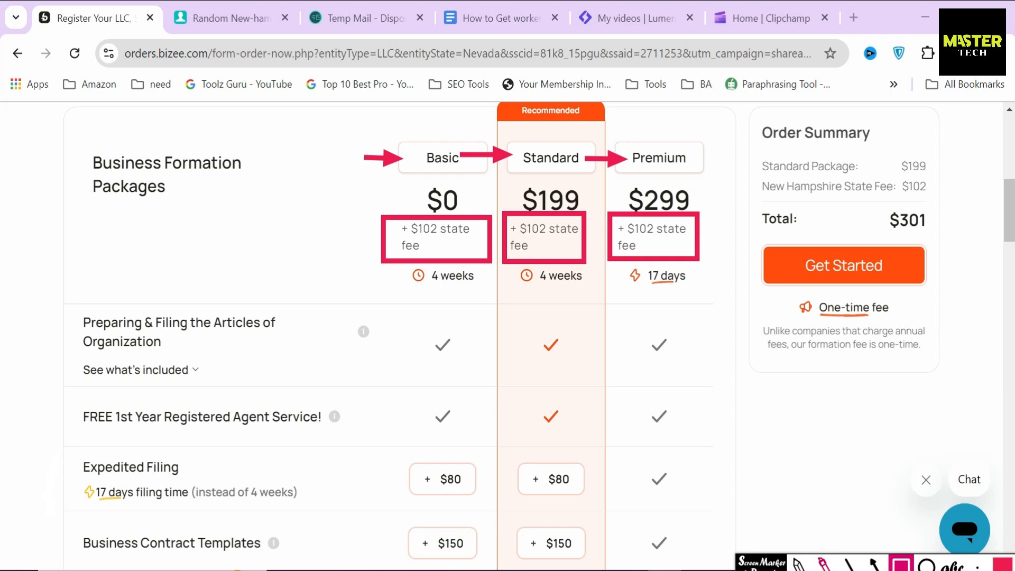
click(902, 563)
click(743, 253)
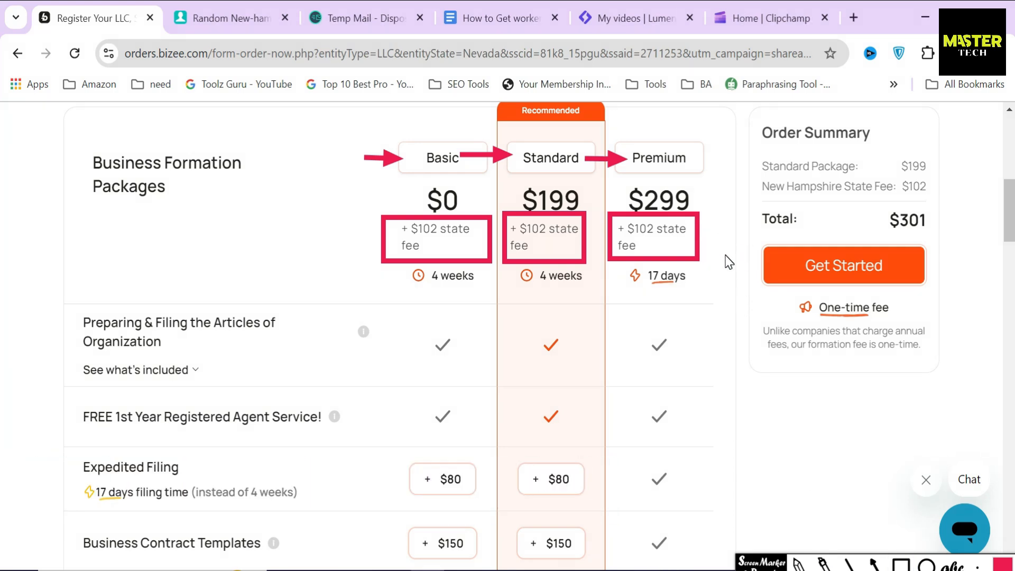
click(744, 237)
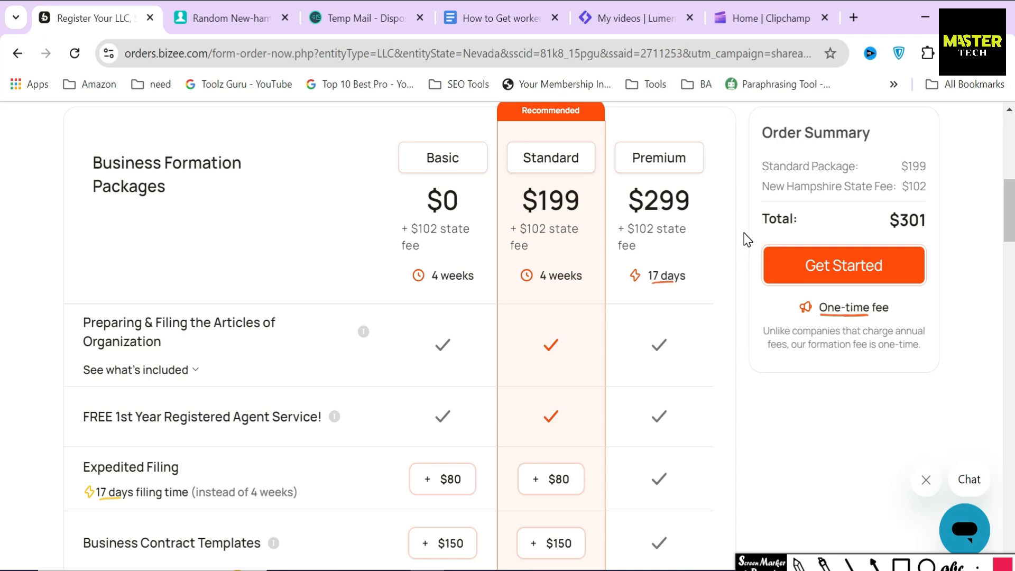
scroll(747, 239, up, 6)
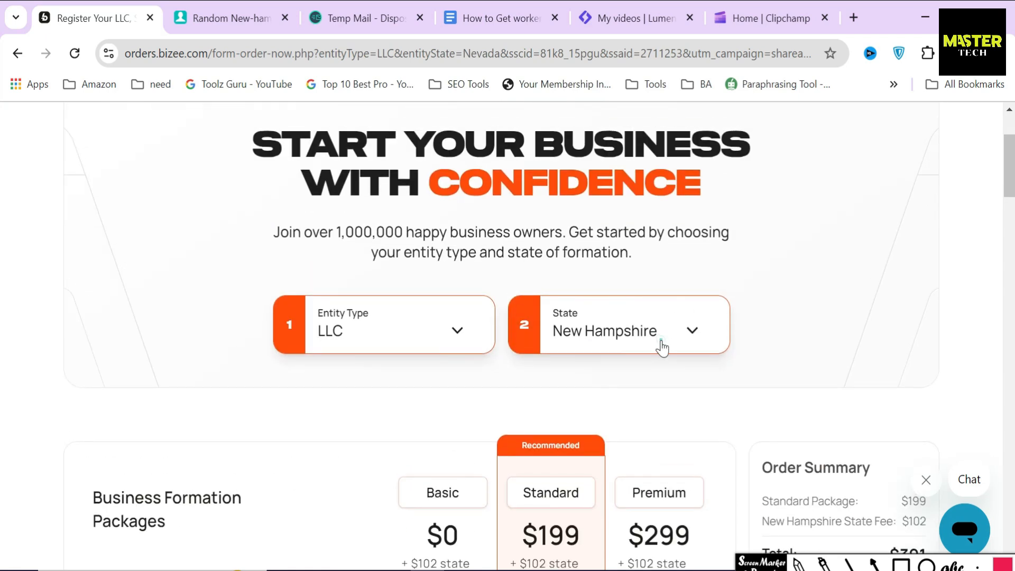
Step: Try Kentucky as the formation state and box each package's $40 state fee
click(661, 348)
scroll(663, 379, down, 6)
scroll(655, 415, up, 15)
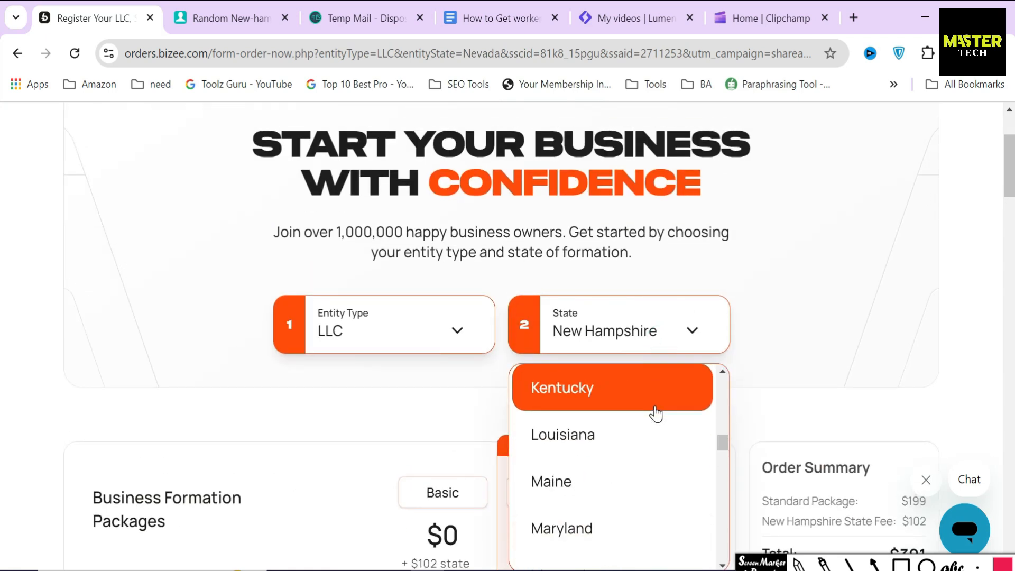
click(655, 409)
scroll(652, 412, down, 6)
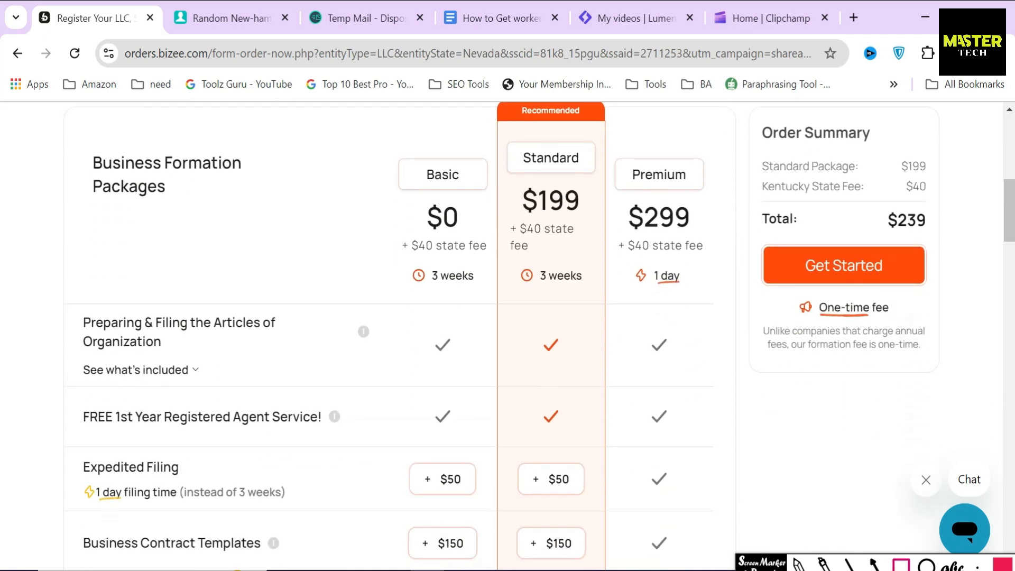
drag(400, 231, 492, 265)
mouse_move(504, 214)
mouse_down()
mouse_move(519, 254)
mouse_move(587, 255)
mouse_move(643, 284)
mouse_move(718, 272)
mouse_up()
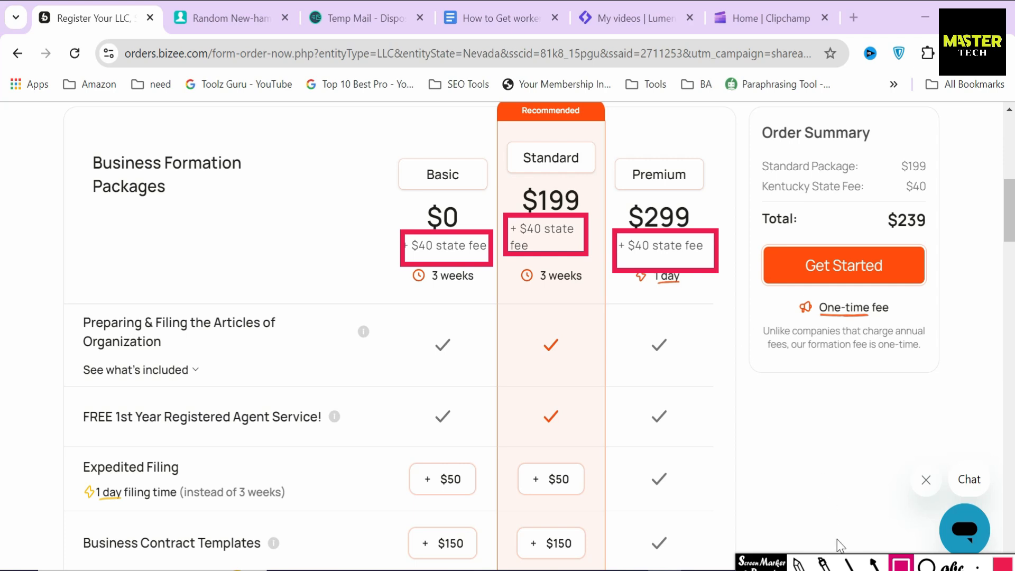
key(Escape)
scroll(768, 492, up, 3)
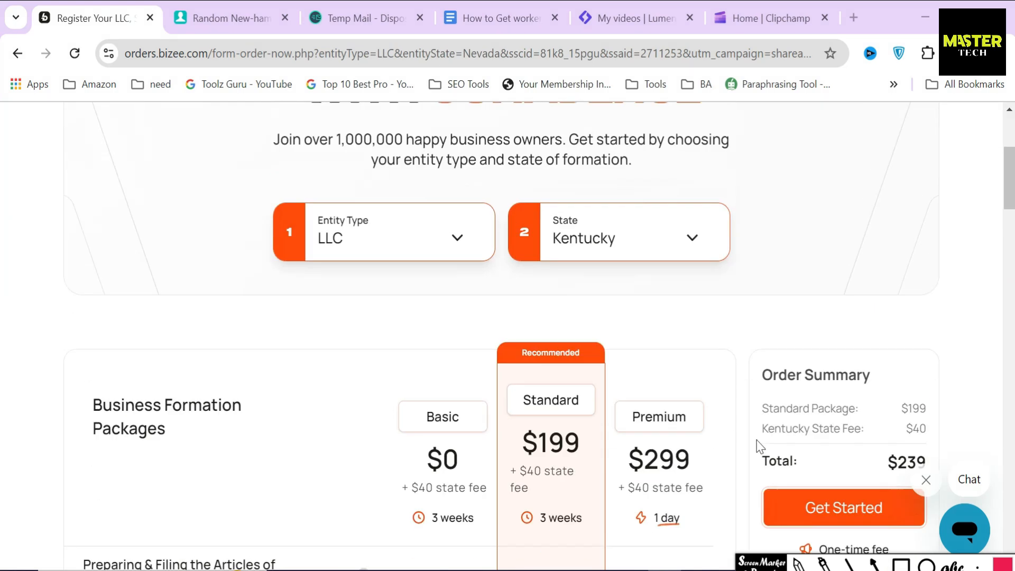
Step: Change the formation state back to New Hampshire
click(684, 254)
scroll(660, 351, down, 10)
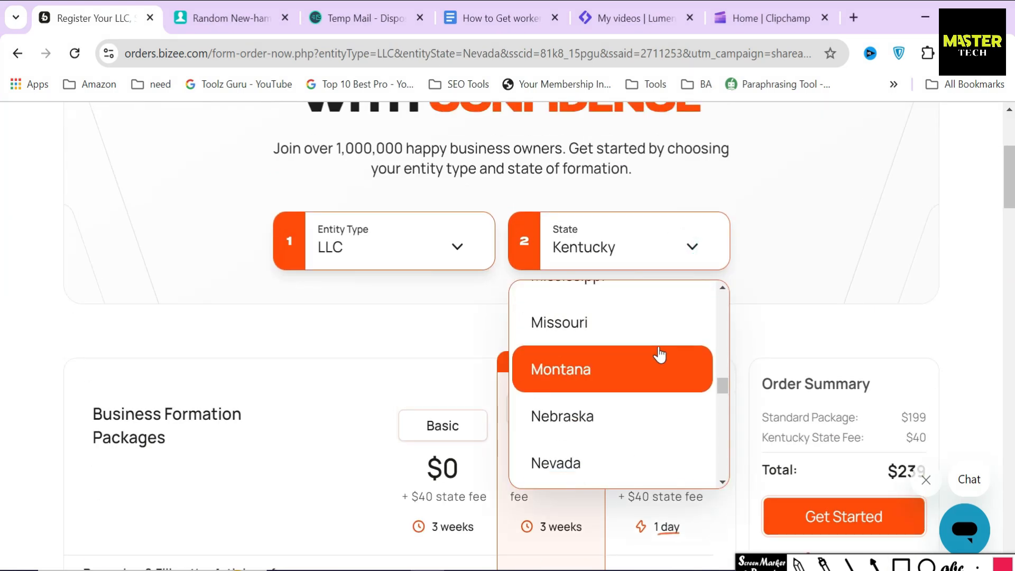
scroll(658, 354, up, 2)
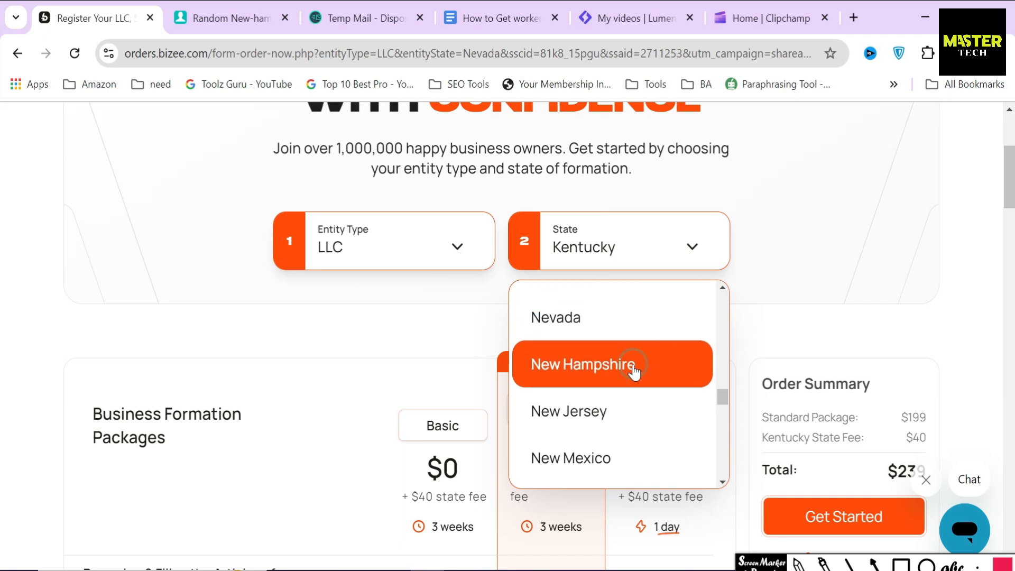
click(633, 371)
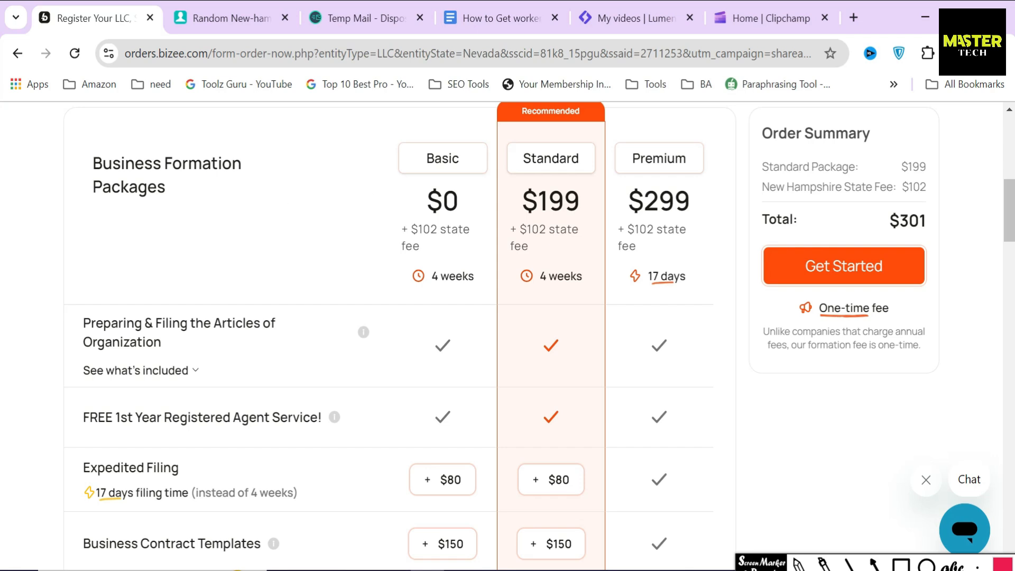
Step: Compare the Basic, Standard and Premium packages, leaving Basic selected
drag(89, 162, 222, 233)
click(222, 232)
click(442, 156)
click(540, 158)
click(658, 153)
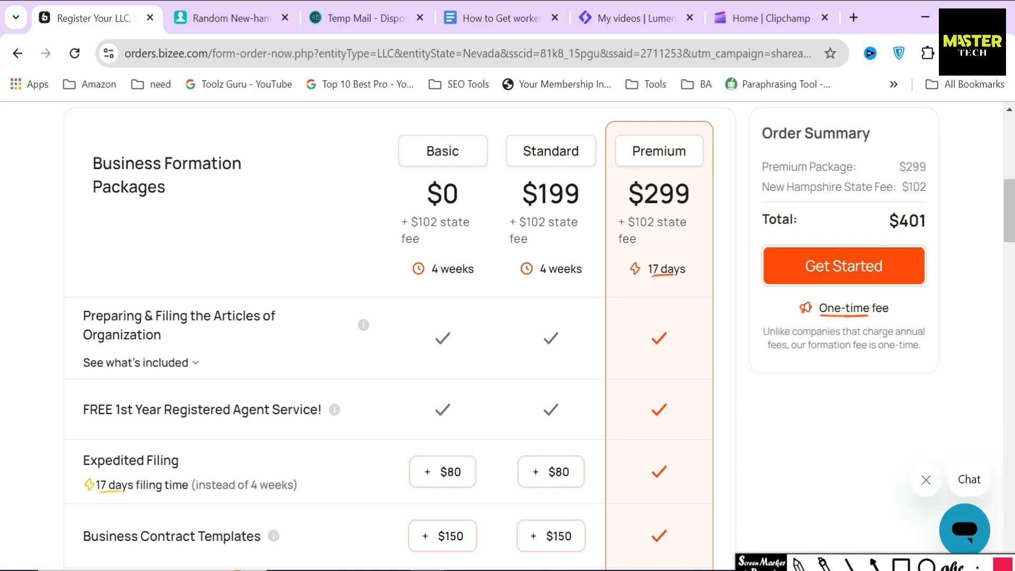
click(444, 169)
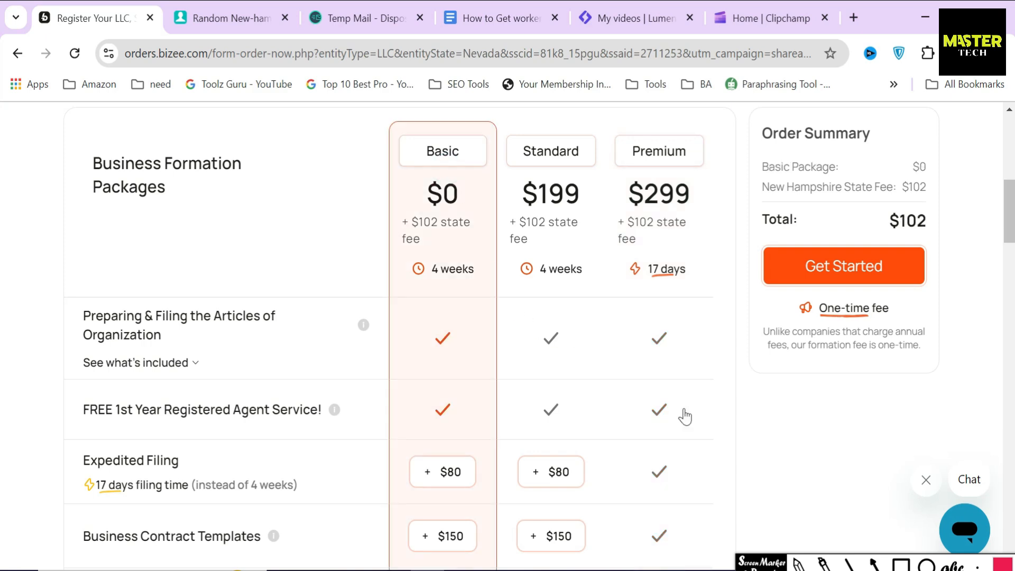
Step: Outline Basic's $0 price, $102 state fee, Articles of Organization and free Registered Agent Service rows
click(903, 564)
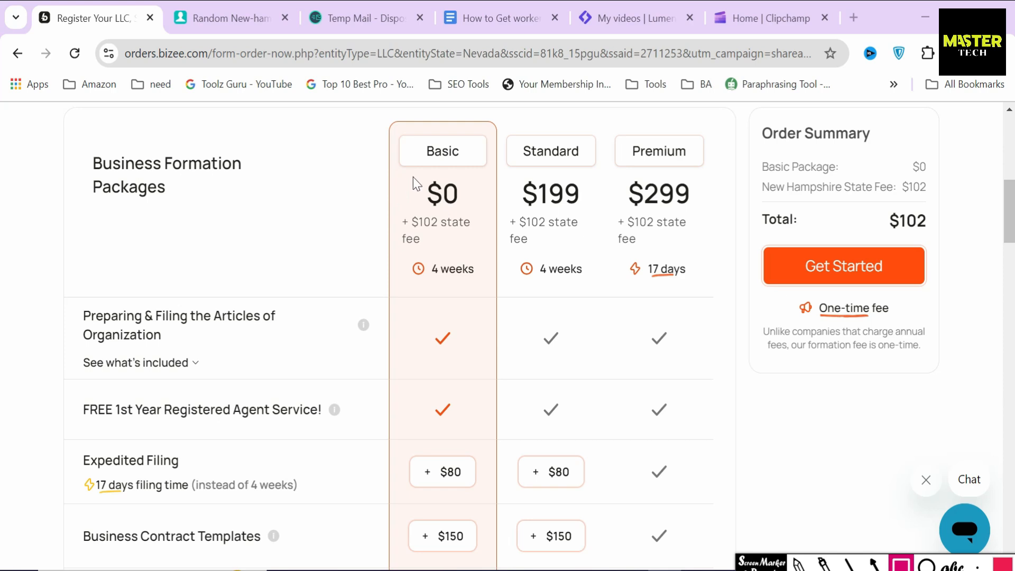
mouse_move(422, 176)
mouse_down()
mouse_move(424, 205)
mouse_move(469, 215)
mouse_up()
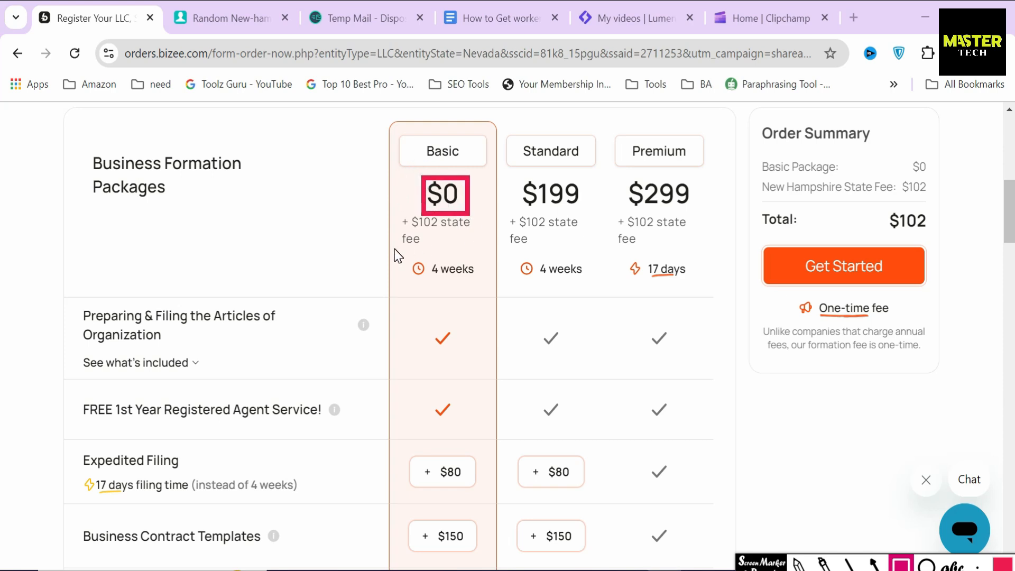
mouse_move(391, 212)
mouse_down()
mouse_move(398, 240)
mouse_move(498, 258)
mouse_up()
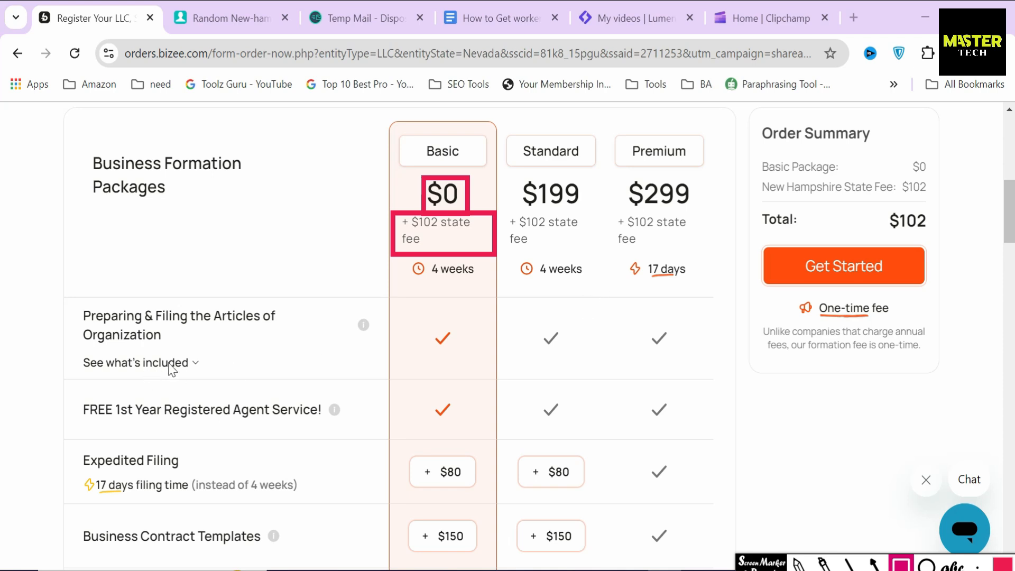
drag(69, 302, 285, 363)
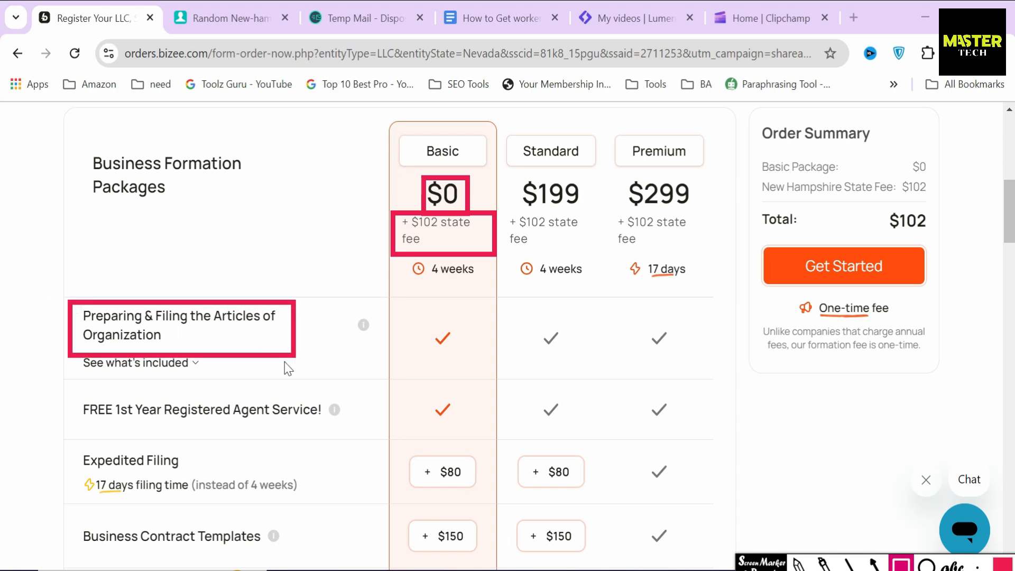
mouse_move(69, 388)
mouse_down()
mouse_move(70, 420)
mouse_move(346, 438)
mouse_up()
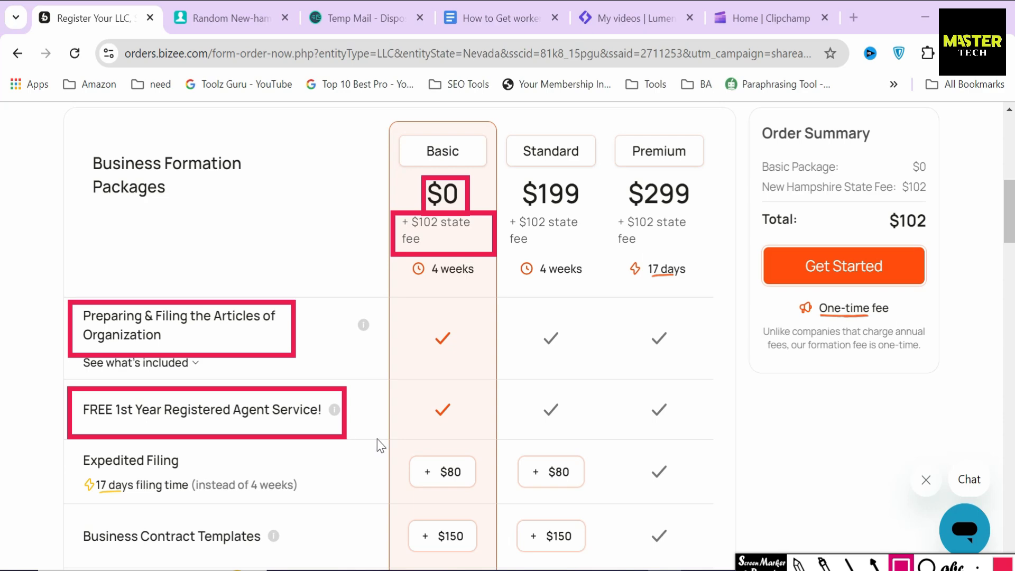
scroll(75, 319, down, 8)
mouse_move(75, 320)
mouse_down()
mouse_move(244, 359)
mouse_move(321, 365)
mouse_up()
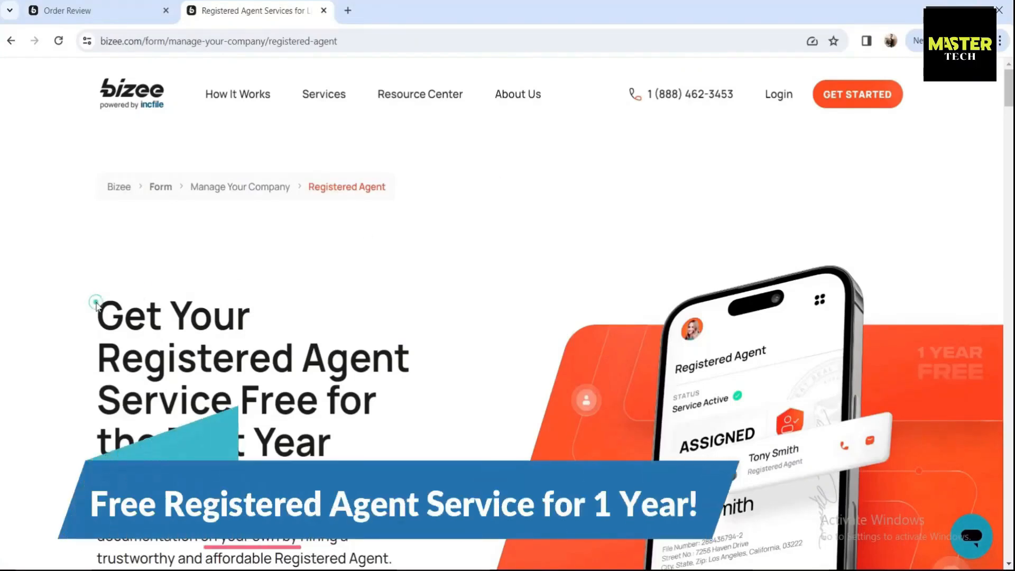
Step: Scroll the Registered Agent page, highlighting its headline, the forming-with-Bizee paragraph and the 'Yes.' answer
scroll(96, 306, down, 3)
drag(98, 175, 385, 296)
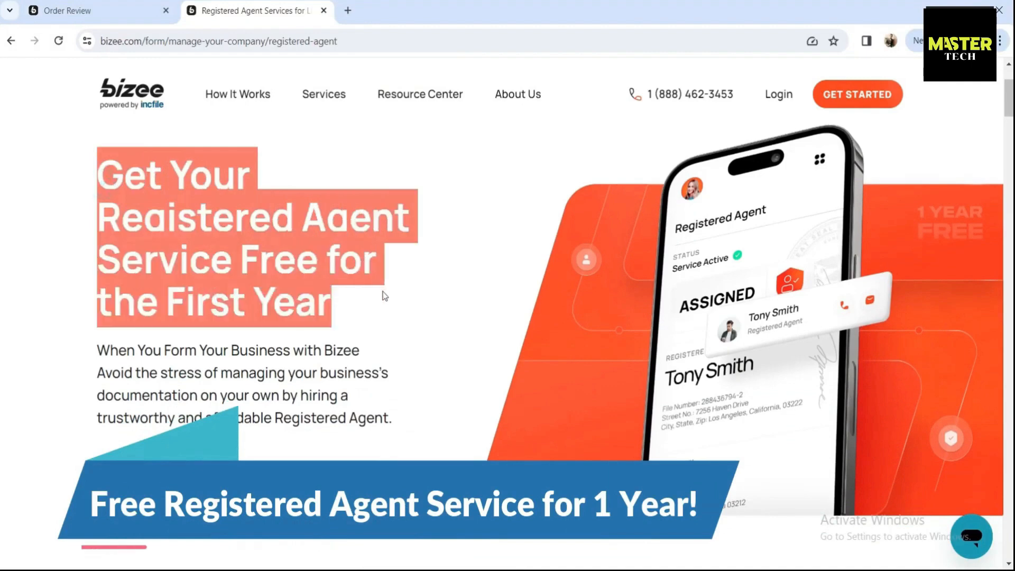
click(384, 296)
scroll(384, 296, down, 1)
drag(97, 281, 339, 388)
click(284, 421)
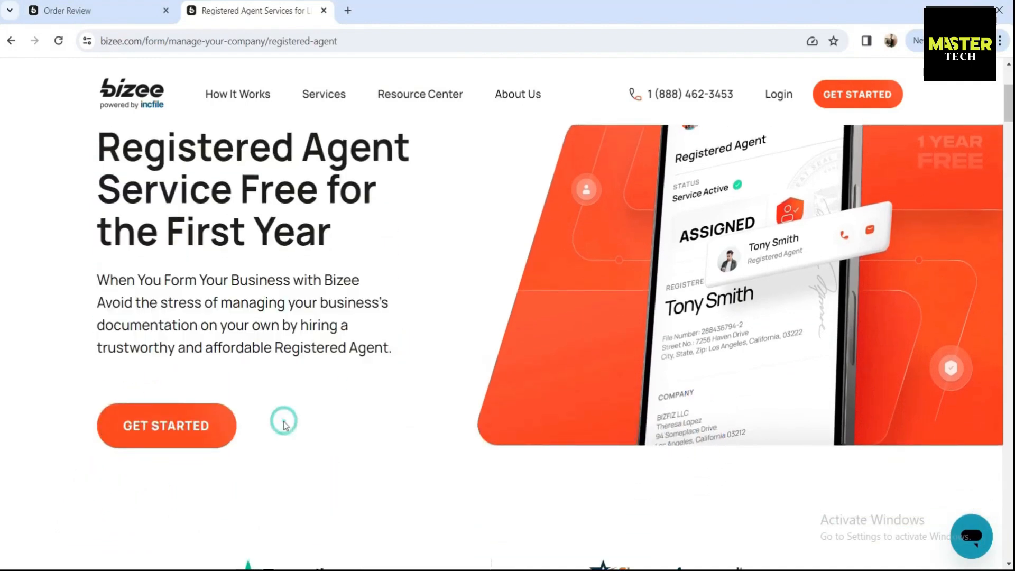
scroll(284, 421, down, 10)
scroll(285, 418, down, 2)
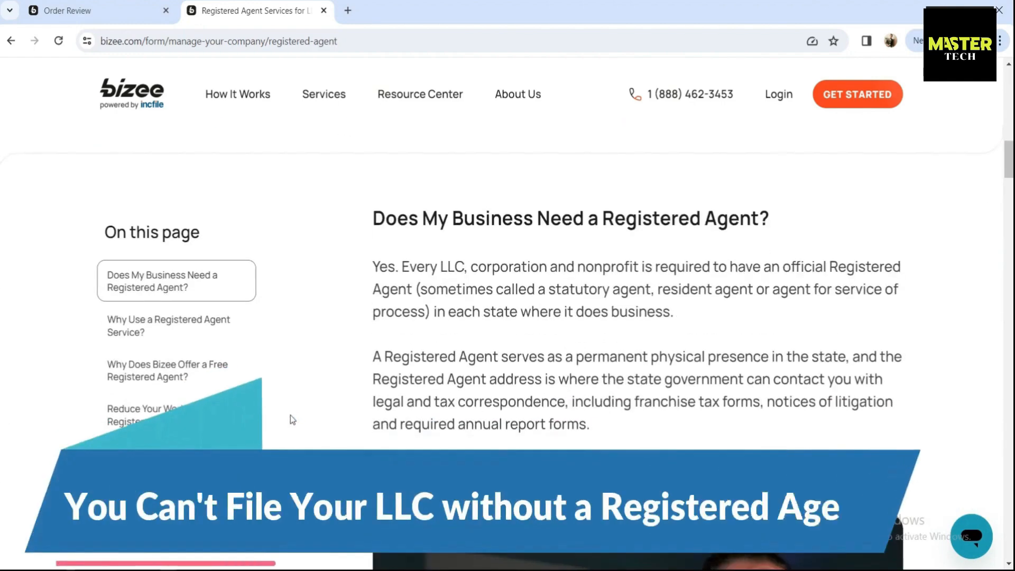
drag(367, 222, 804, 230)
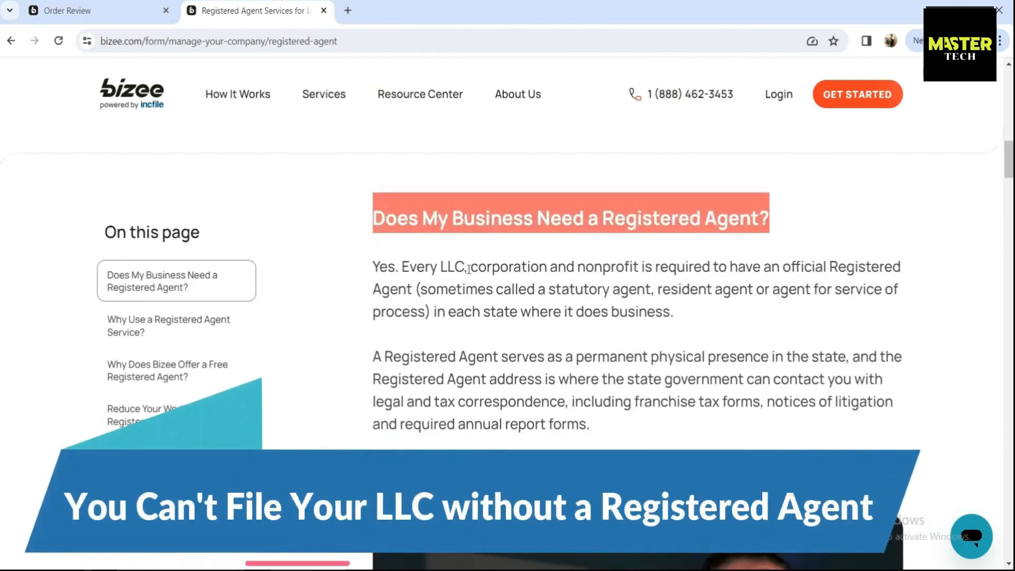
drag(399, 269, 369, 272)
Step: Jump through the Why Use, Why Free, and Reduce Your Workload registered-agent sections
click(158, 331)
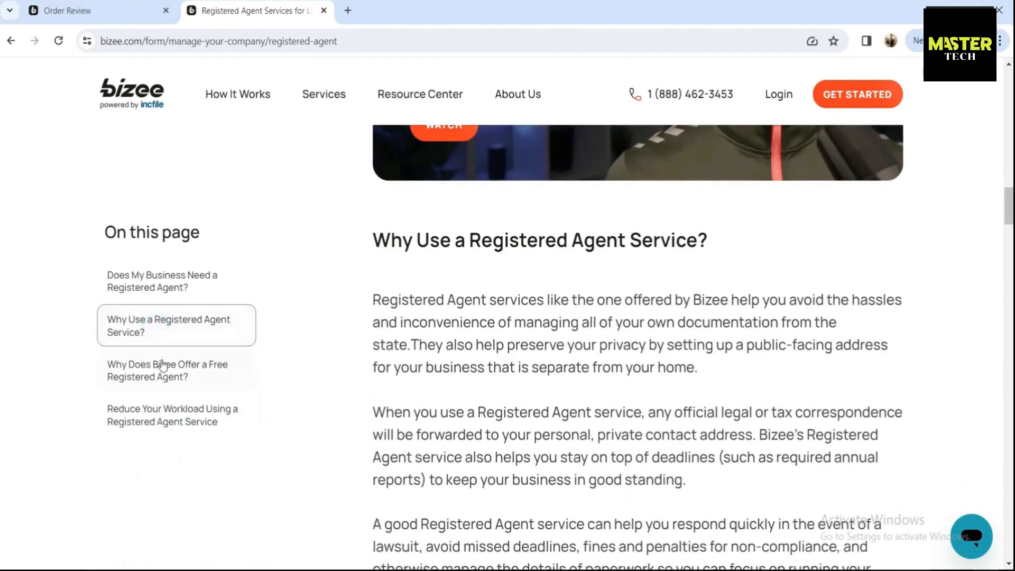
click(162, 365)
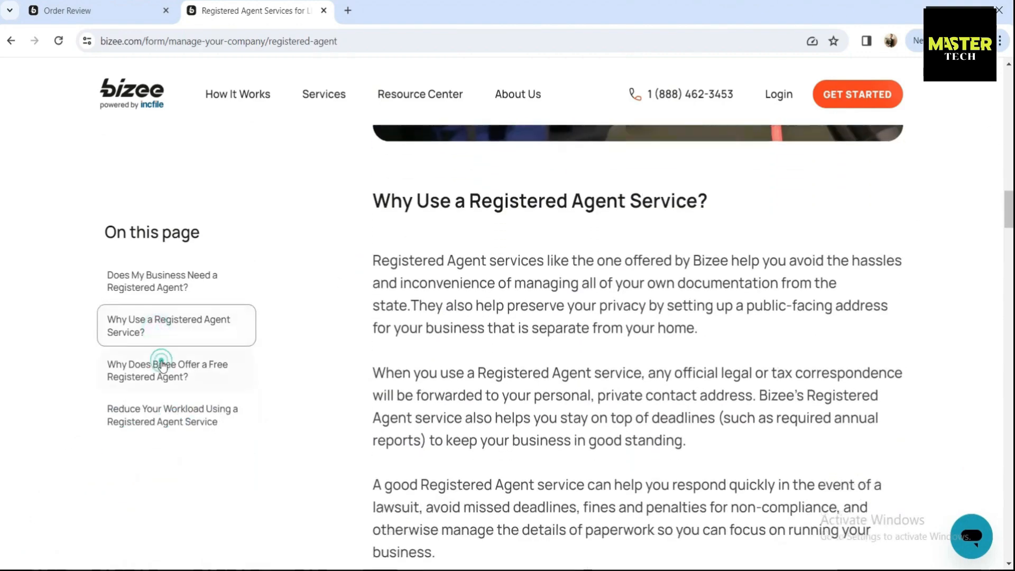
click(167, 400)
scroll(376, 381, down, 15)
scroll(377, 381, down, 20)
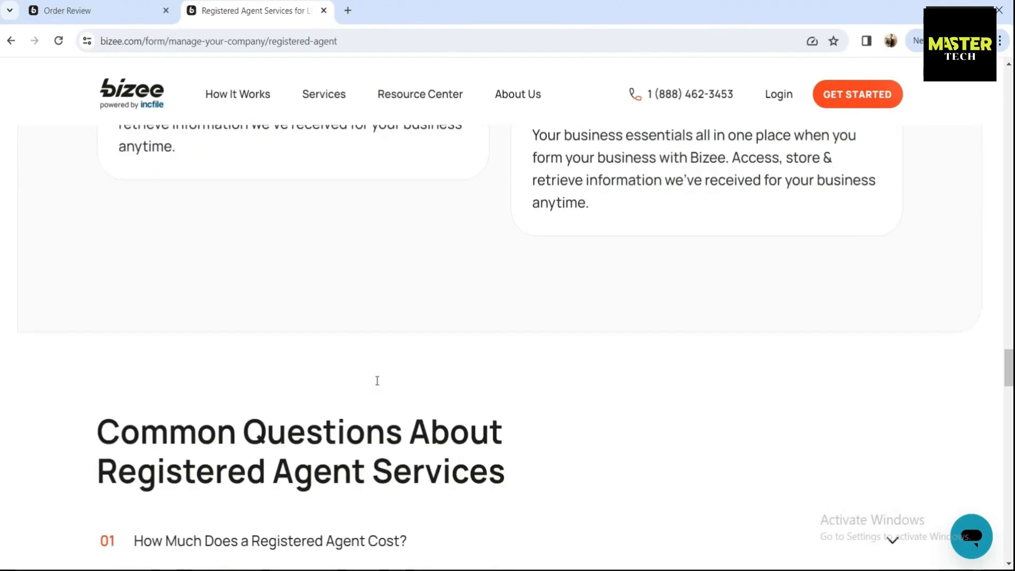
scroll(377, 380, down, 15)
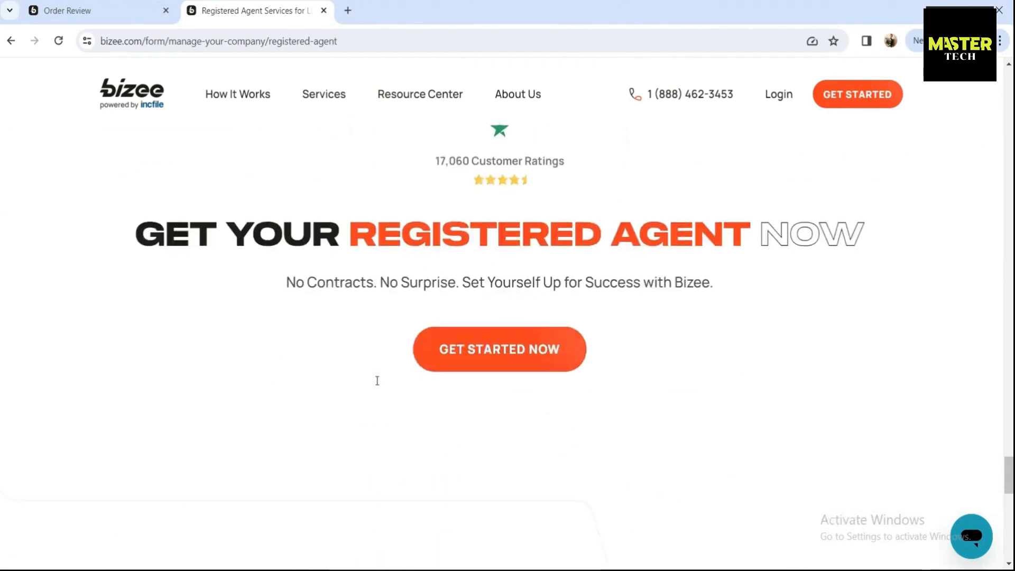
drag(1009, 539, 998, 63)
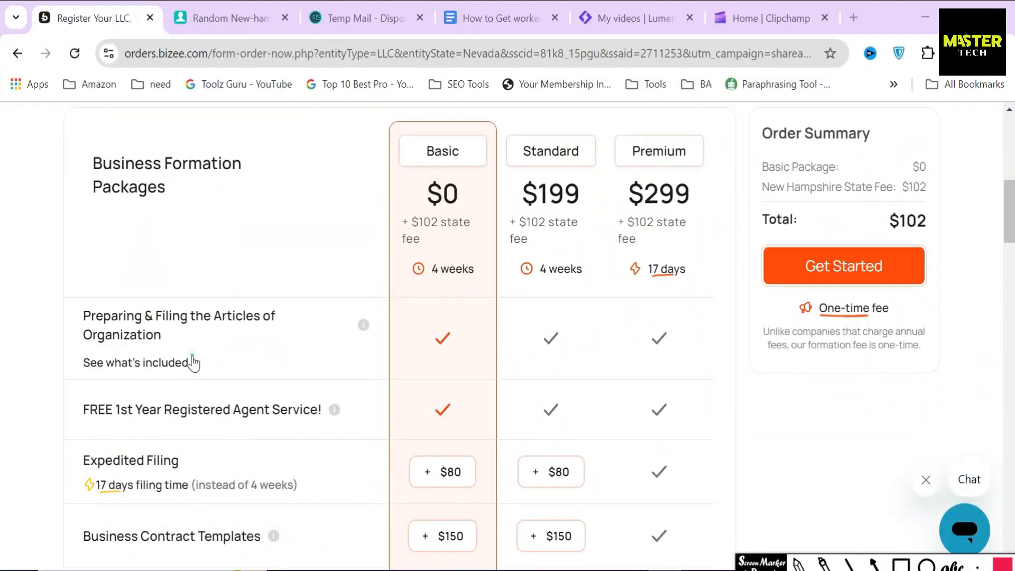
Step: Expand the filing inclusions and outline Unlimited Name Searches, the Secretary of State title and Business Search
click(192, 363)
click(900, 564)
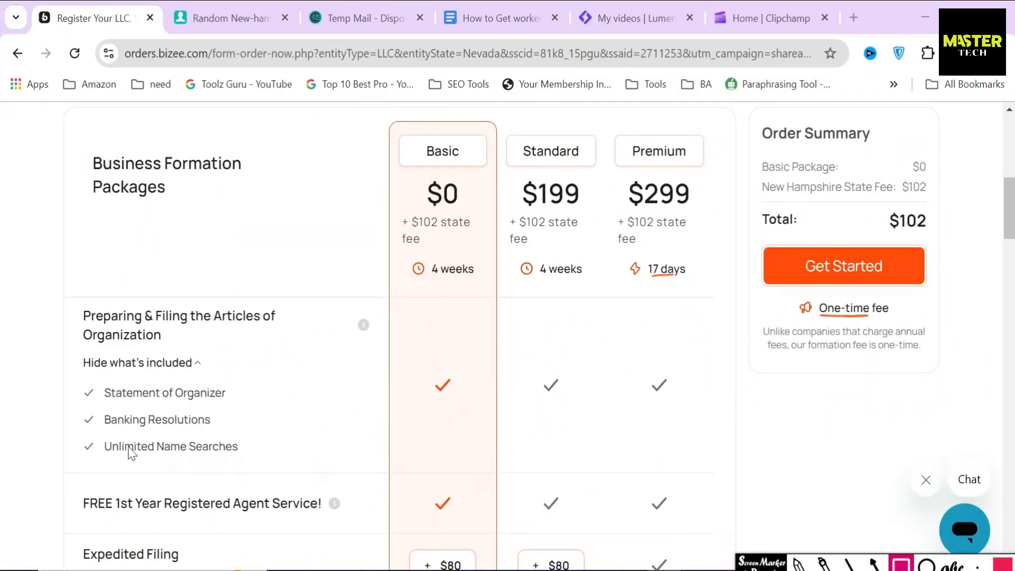
mouse_move(92, 430)
mouse_down()
mouse_move(229, 478)
mouse_move(269, 475)
mouse_up()
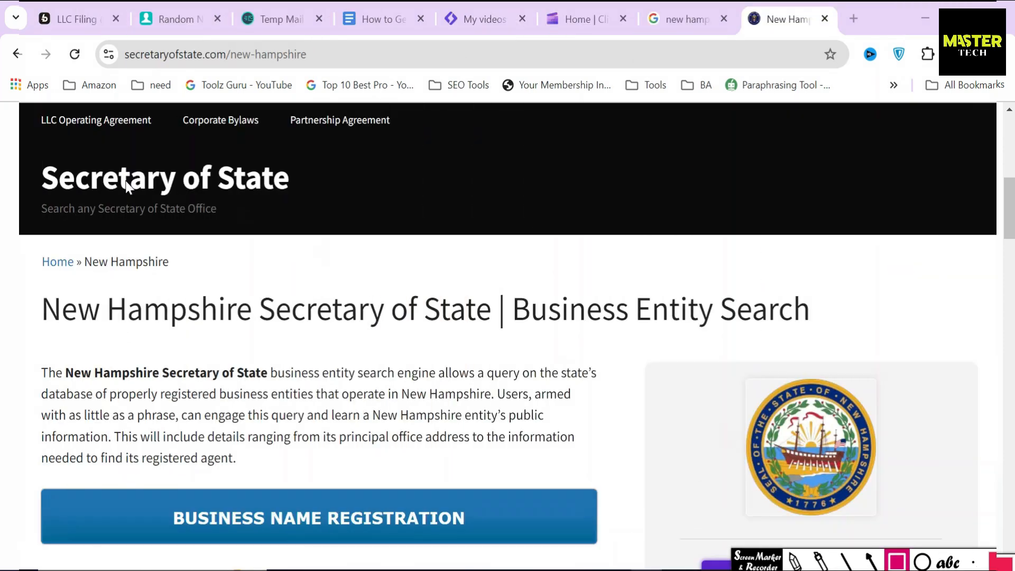
drag(38, 157, 295, 199)
drag(126, 348, 481, 336)
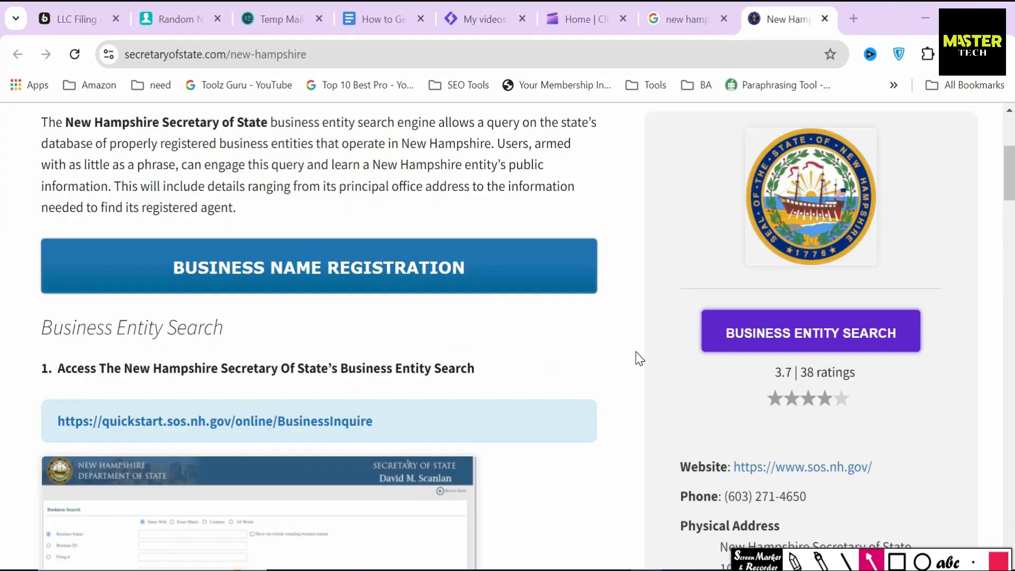
drag(633, 350, 686, 347)
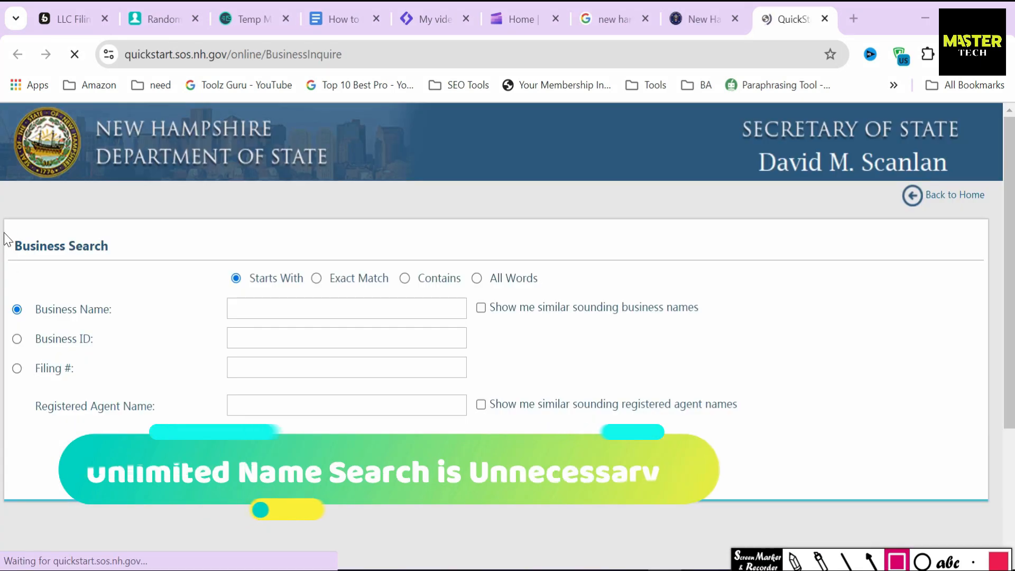
drag(6, 234, 109, 262)
drag(109, 263, 117, 261)
drag(126, 273, 202, 302)
drag(202, 301, 236, 312)
Step: Search the business name 'Beal Estate', review the results, then reselect the Standard package
click(243, 309)
text(B)
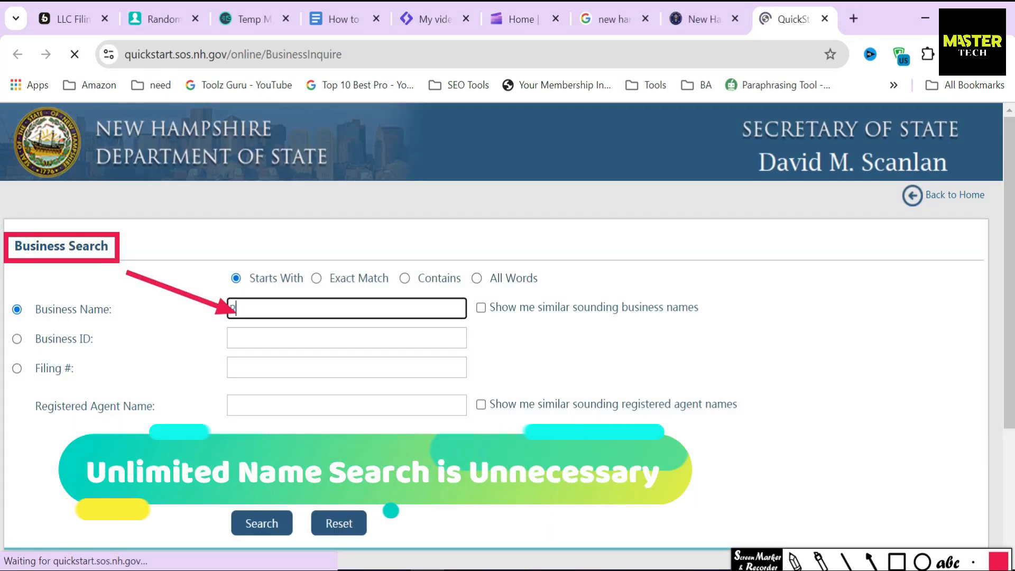
text(eal Estate)
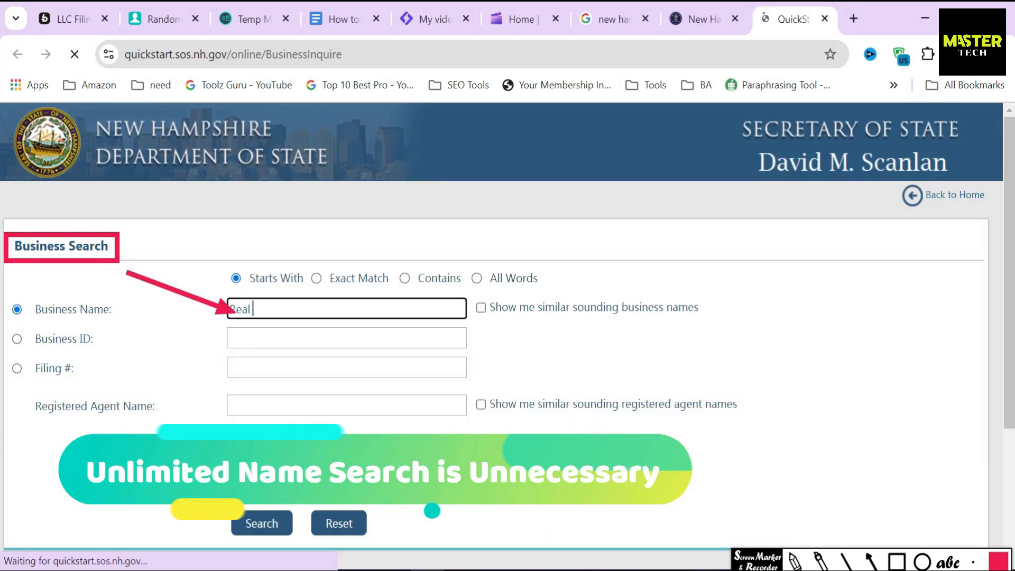
key(Return)
drag(16, 240, 105, 241)
click(16, 272)
scroll(3, 278, down, 15)
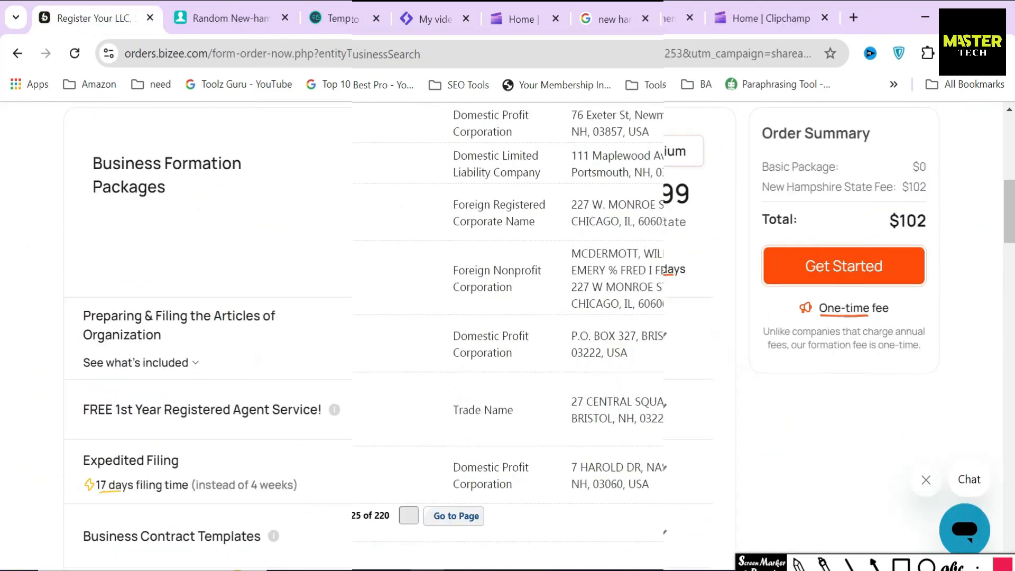
click(550, 204)
click(907, 563)
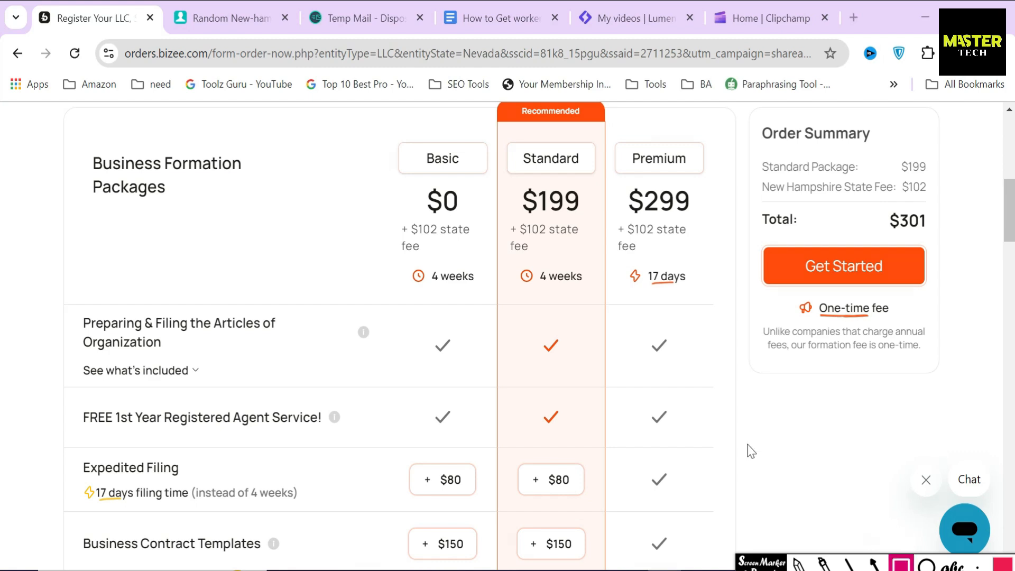
mouse_move(506, 181)
mouse_down()
mouse_move(550, 227)
mouse_move(593, 220)
mouse_up()
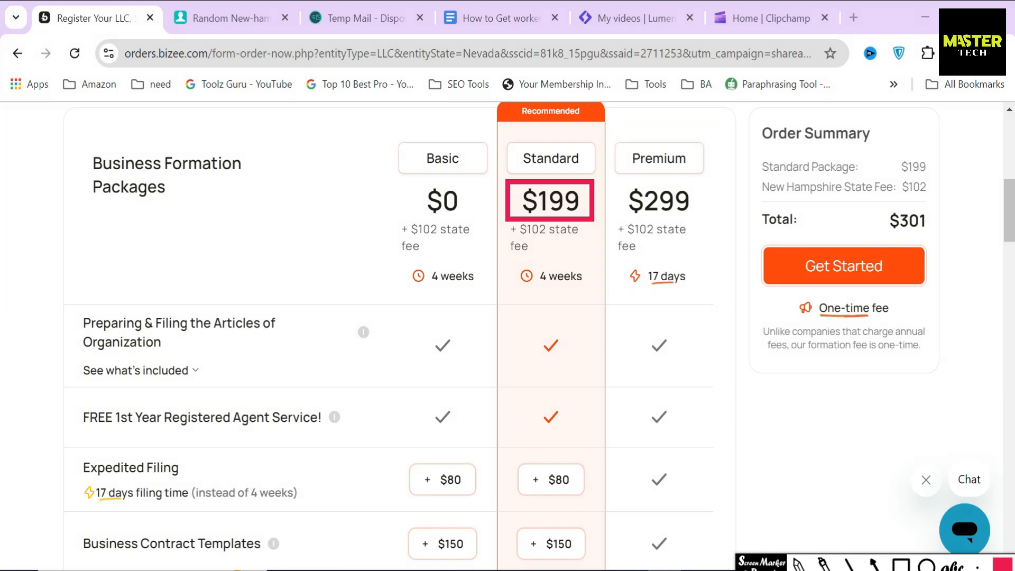
key(ctrl+z)
scroll(2, 226, down, 5)
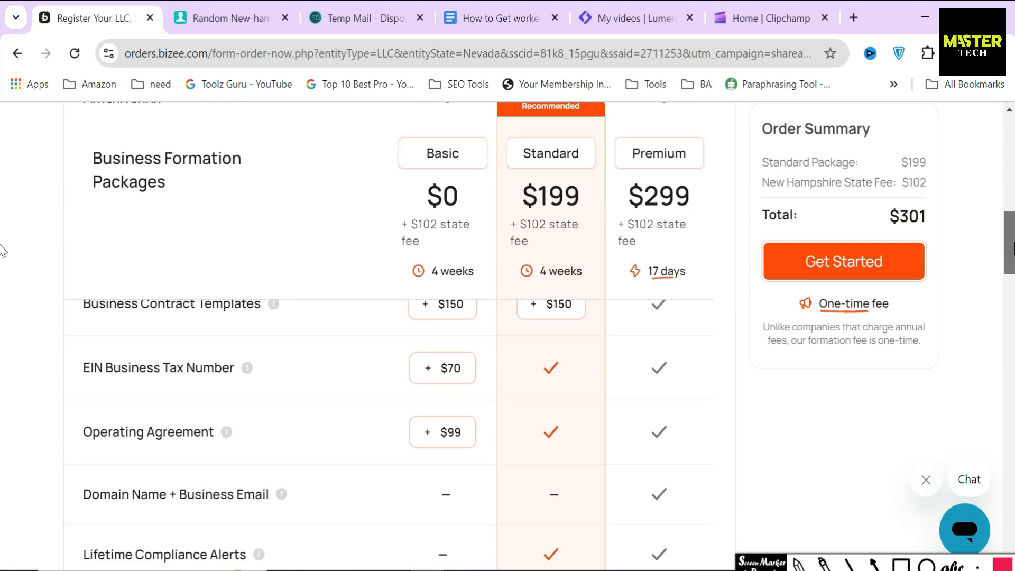
click(901, 563)
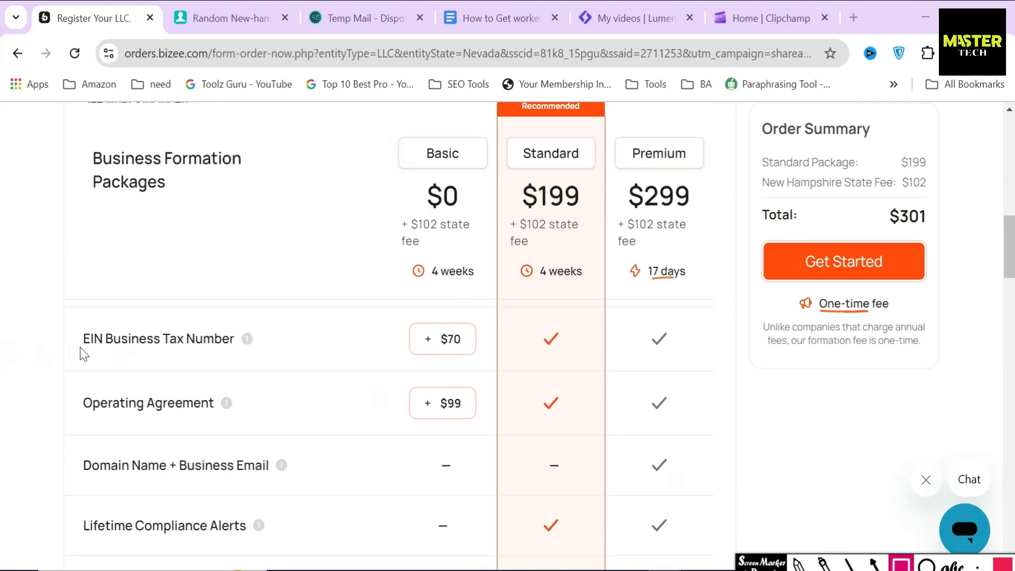
mouse_move(72, 313)
mouse_down()
mouse_move(216, 367)
mouse_move(255, 365)
mouse_up()
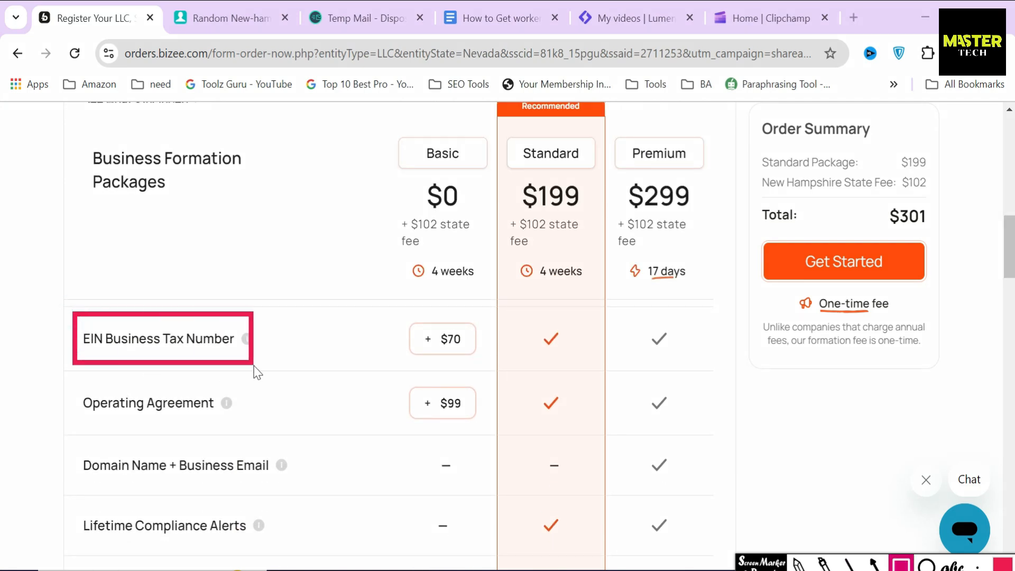
mouse_move(66, 378)
mouse_down()
mouse_move(96, 421)
mouse_move(235, 425)
mouse_up()
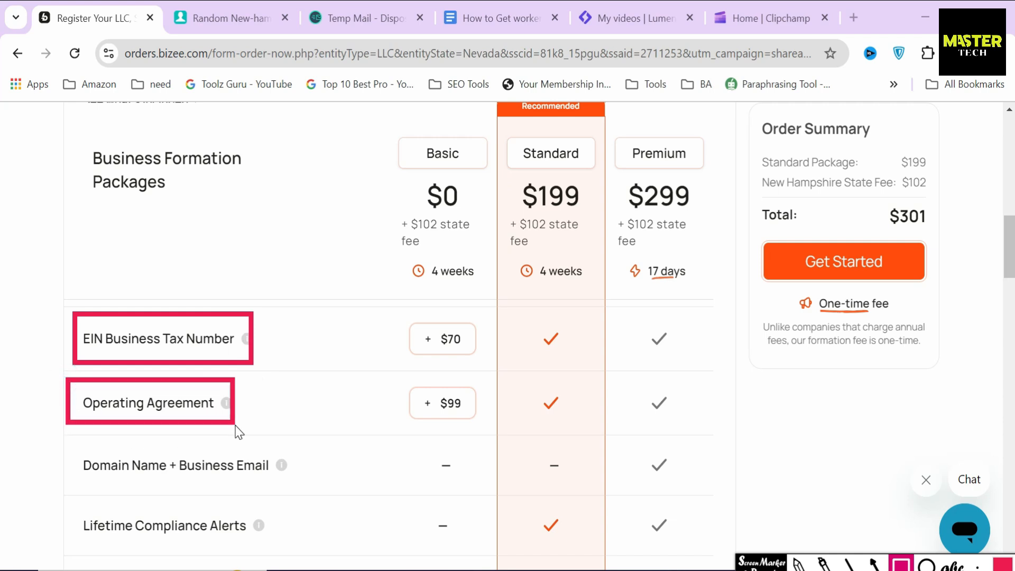
drag(73, 504, 285, 553)
scroll(59, 363, down, 5)
mouse_move(63, 344)
mouse_down()
mouse_move(79, 391)
mouse_move(294, 406)
mouse_up()
mouse_move(61, 411)
mouse_down()
mouse_move(132, 462)
mouse_move(271, 455)
mouse_up()
mouse_move(67, 469)
mouse_down()
mouse_move(89, 520)
mouse_move(231, 527)
mouse_up()
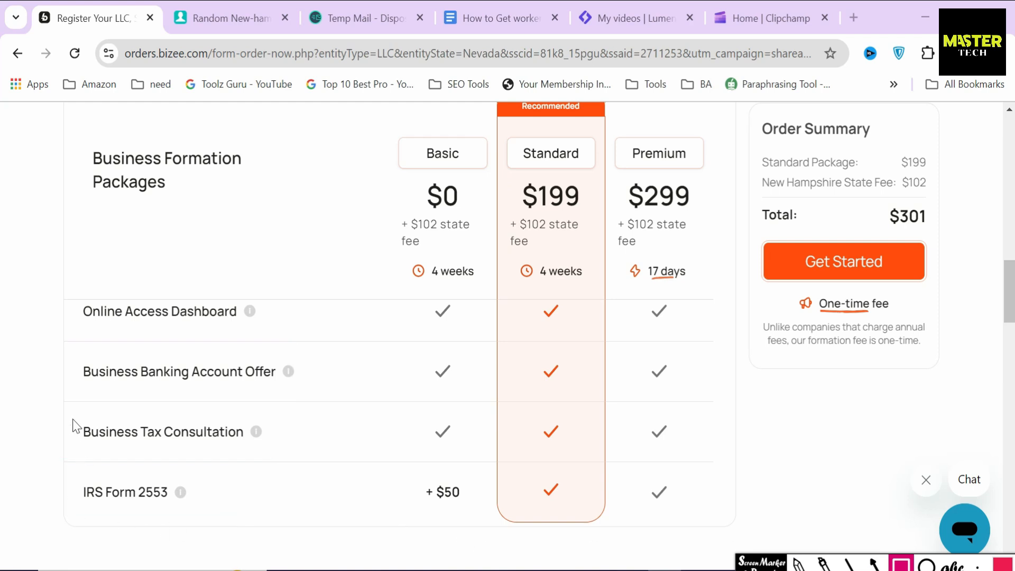
mouse_move(68, 409)
mouse_down()
mouse_move(132, 471)
mouse_move(254, 465)
mouse_up()
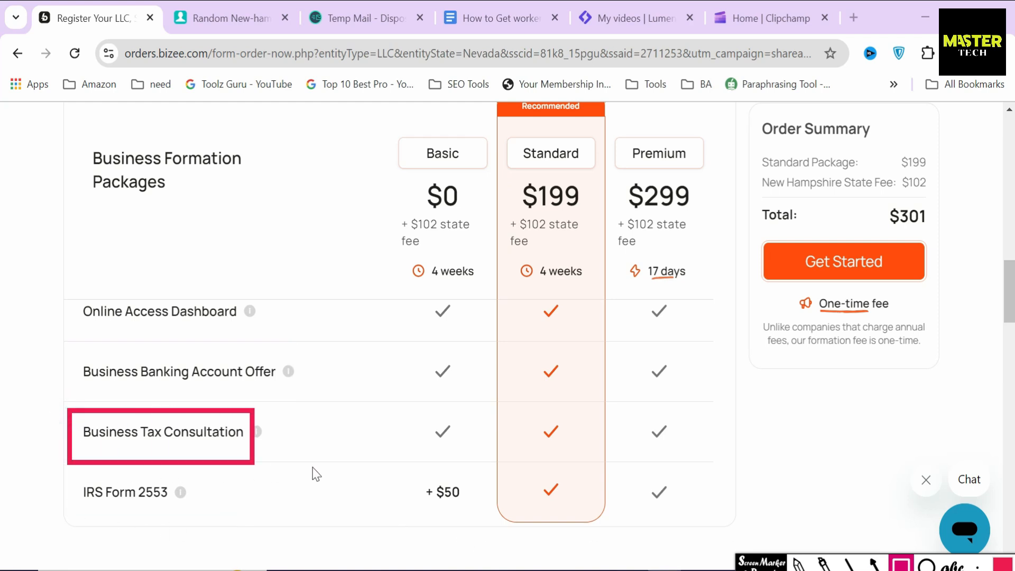
key(a)
drag(323, 429, 279, 431)
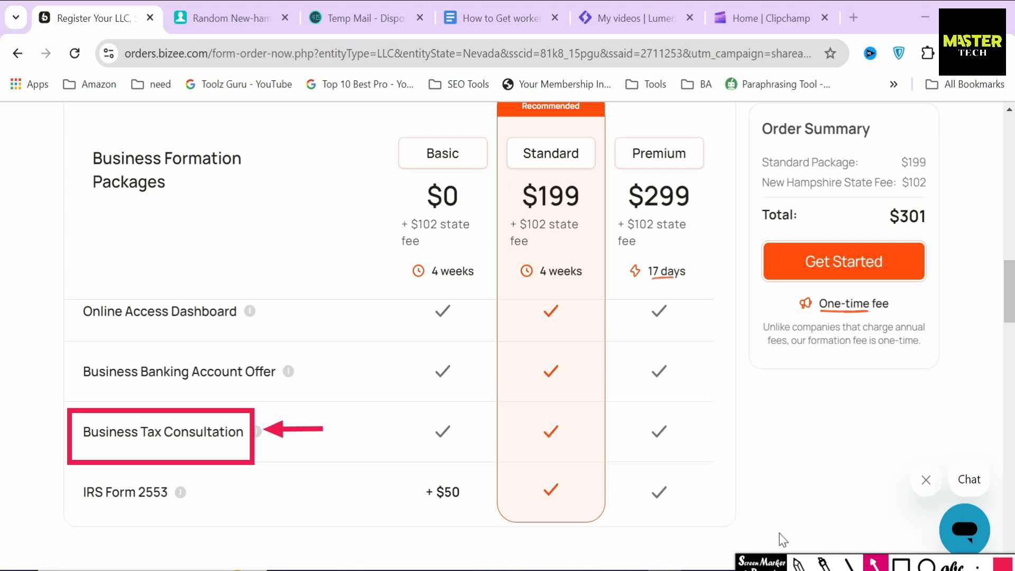
key(Delete)
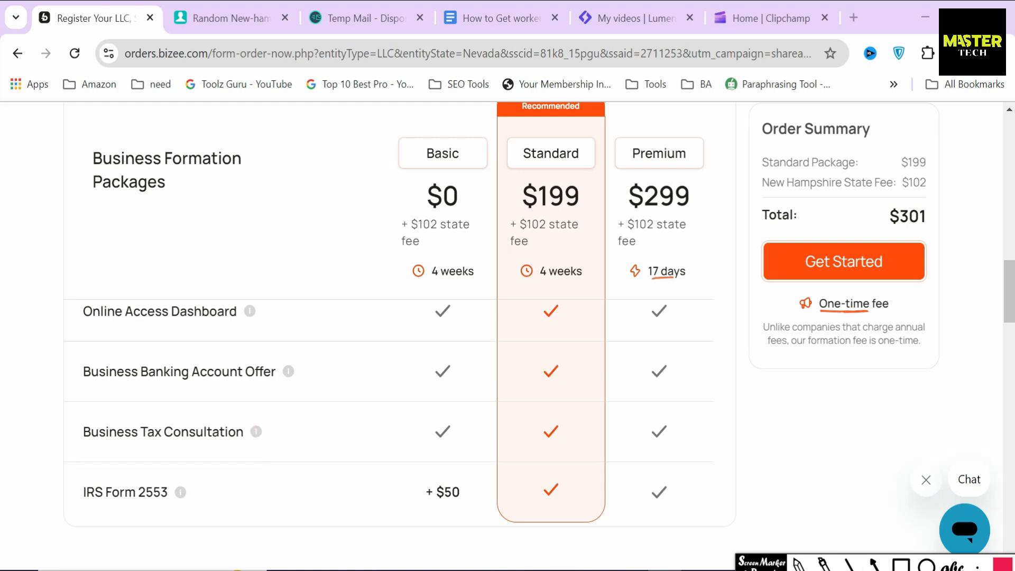
scroll(566, 473, up, 8)
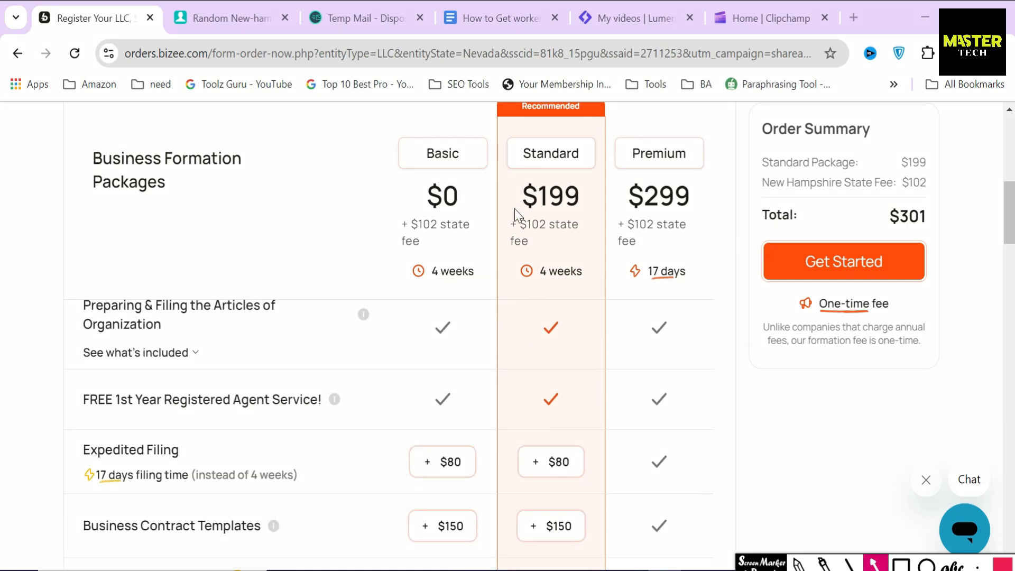
drag(500, 192, 525, 166)
scroll(73, 319, down, 5)
drag(73, 316, 267, 366)
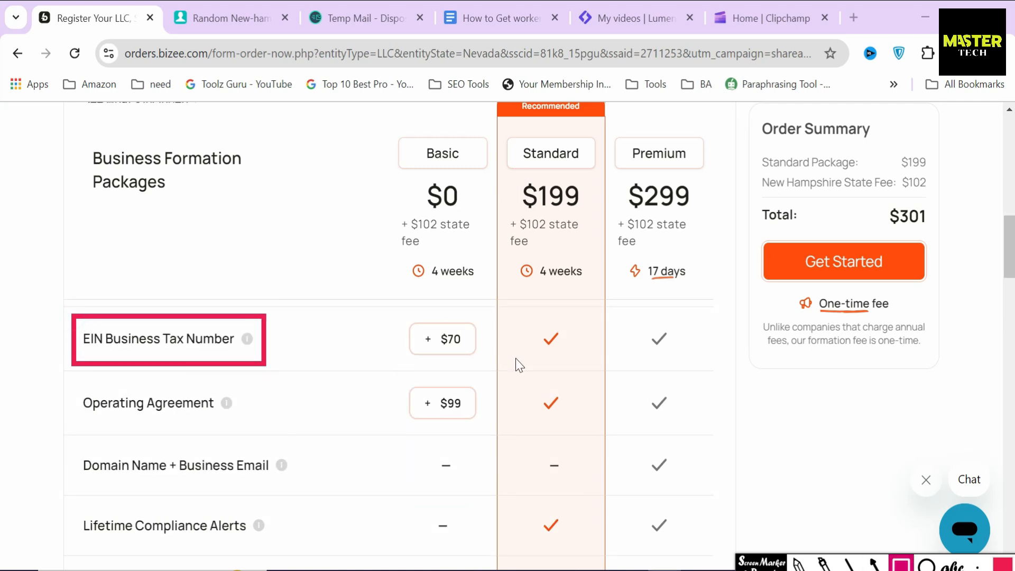
click(848, 563)
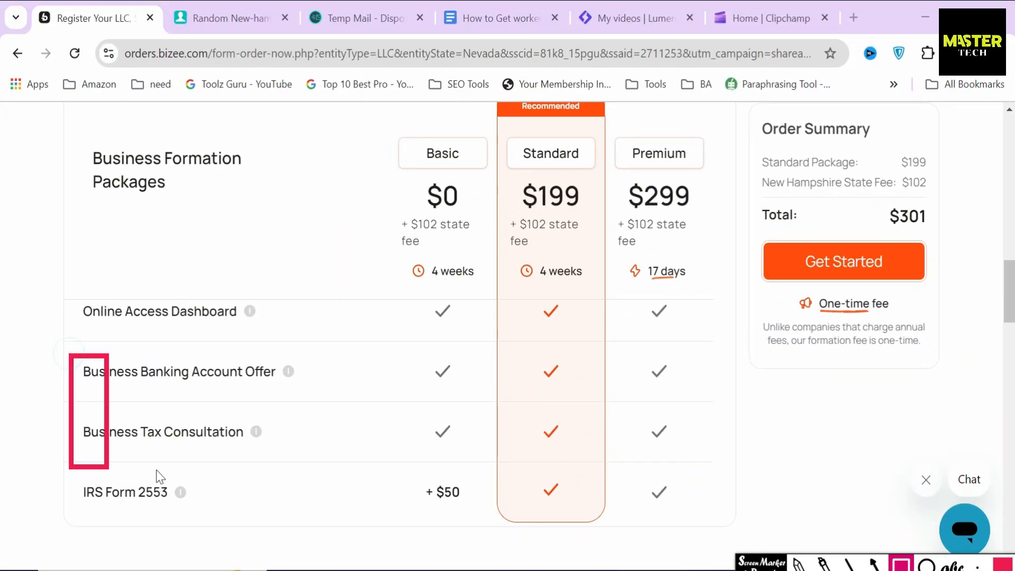
drag(157, 470, 676, 468)
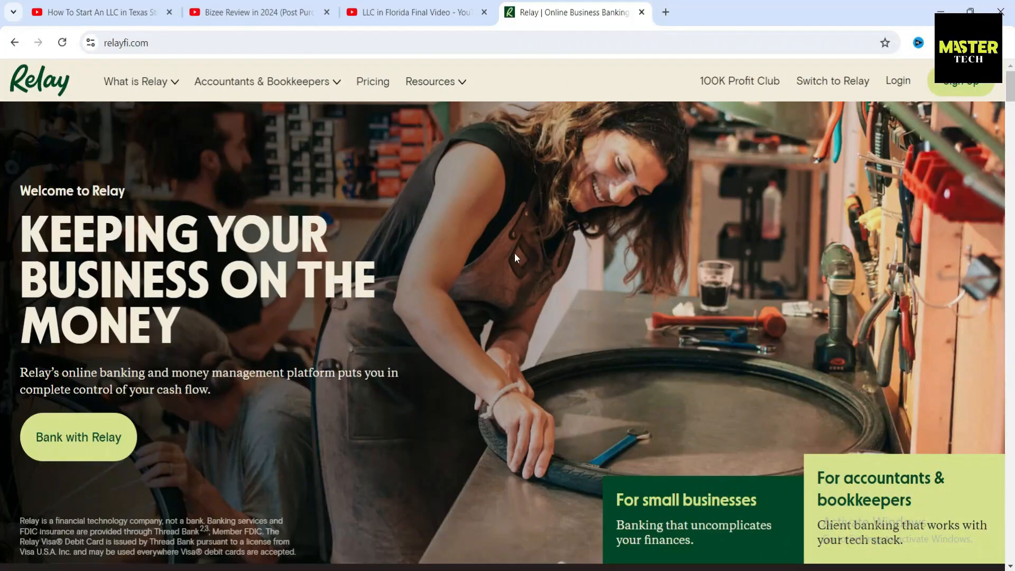
scroll(515, 253, down, 5)
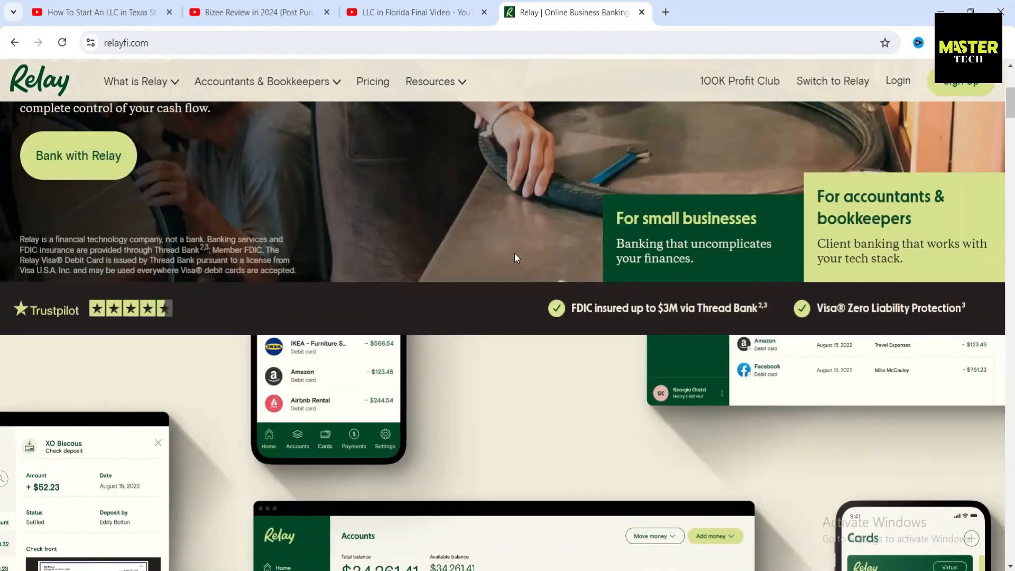
scroll(515, 252, down, 15)
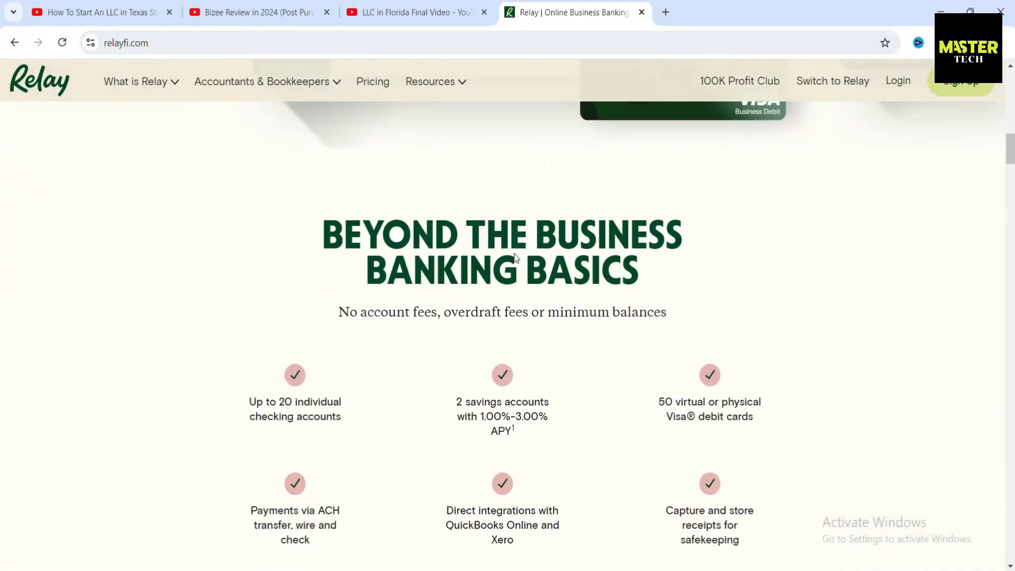
scroll(514, 252, down, 15)
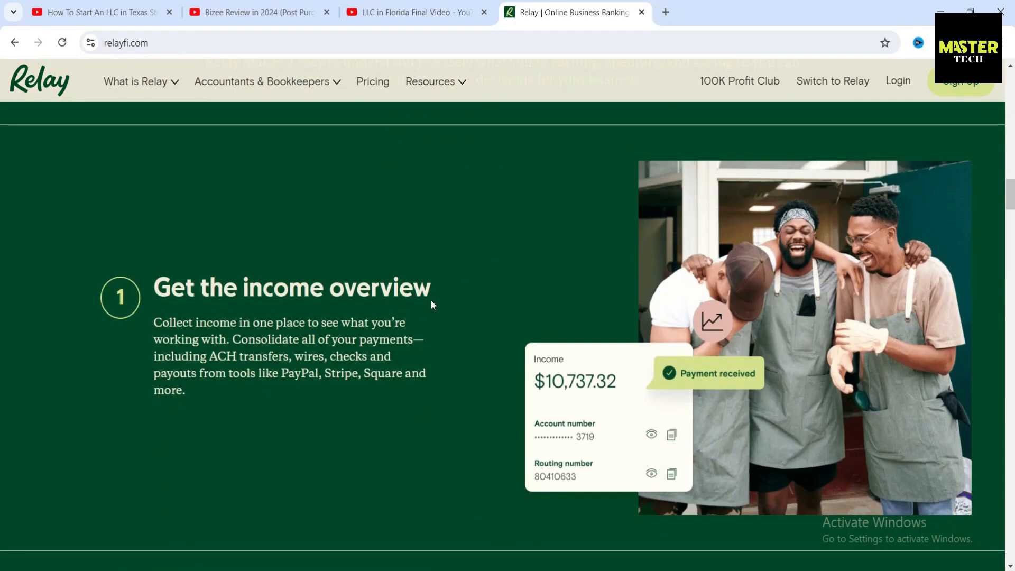
scroll(432, 301, down, 20)
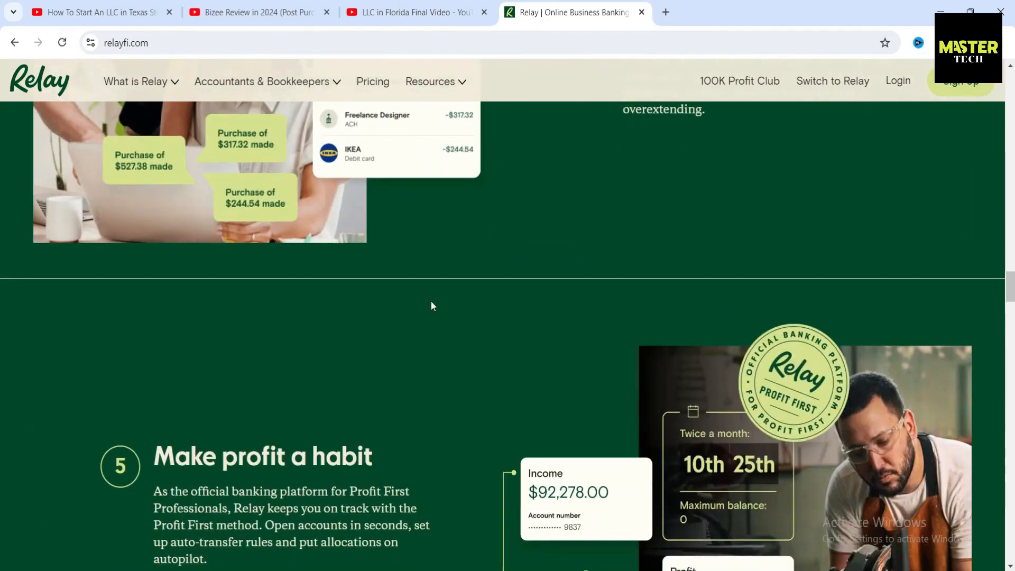
scroll(432, 306, down, 5)
scroll(453, 311, down, 6)
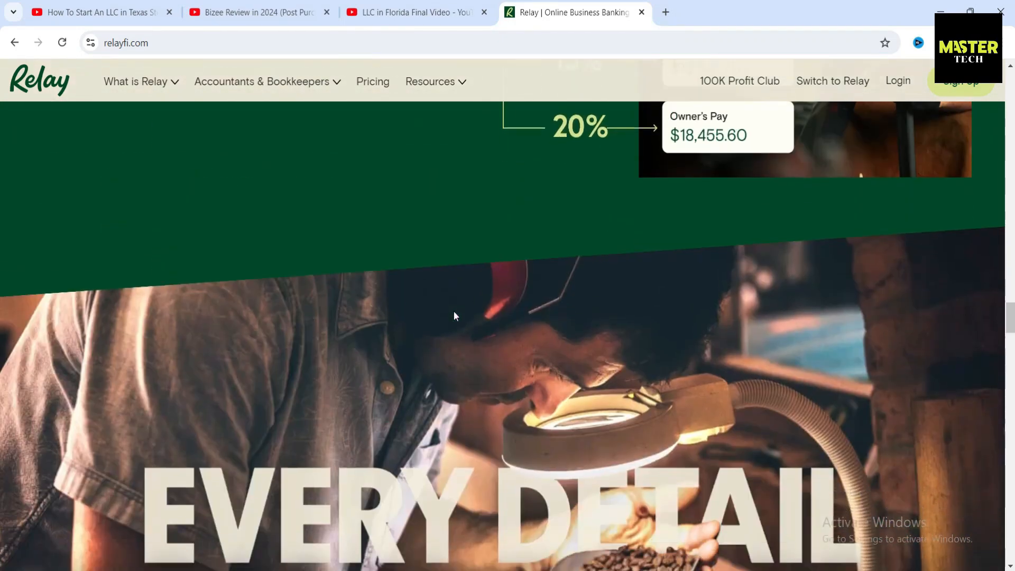
scroll(455, 316, down, 5)
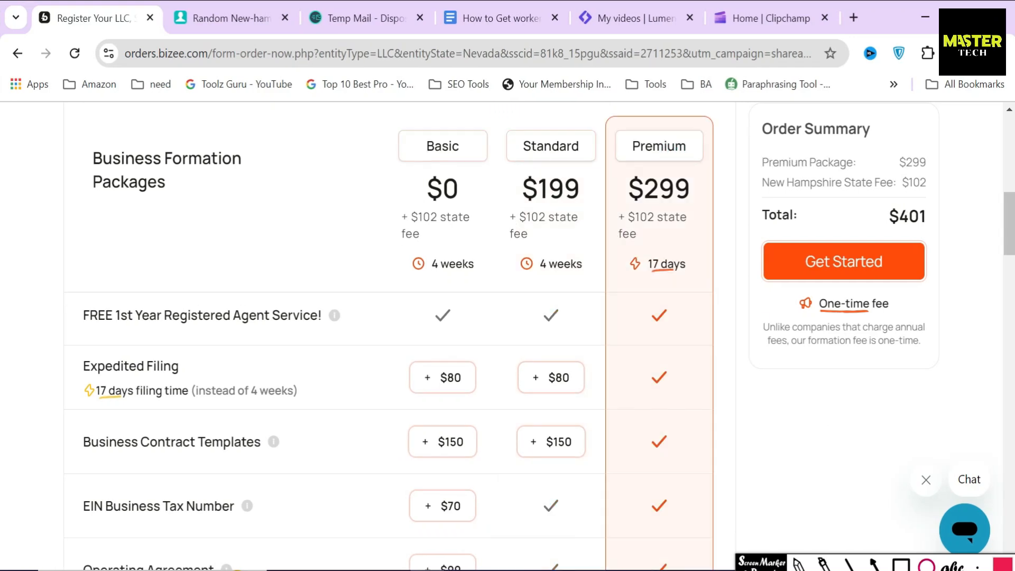
Step: Outline Premium's $299 price and its Expedited Filing, Contract Templates and Domain + Email rows
click(900, 566)
drag(618, 165, 700, 213)
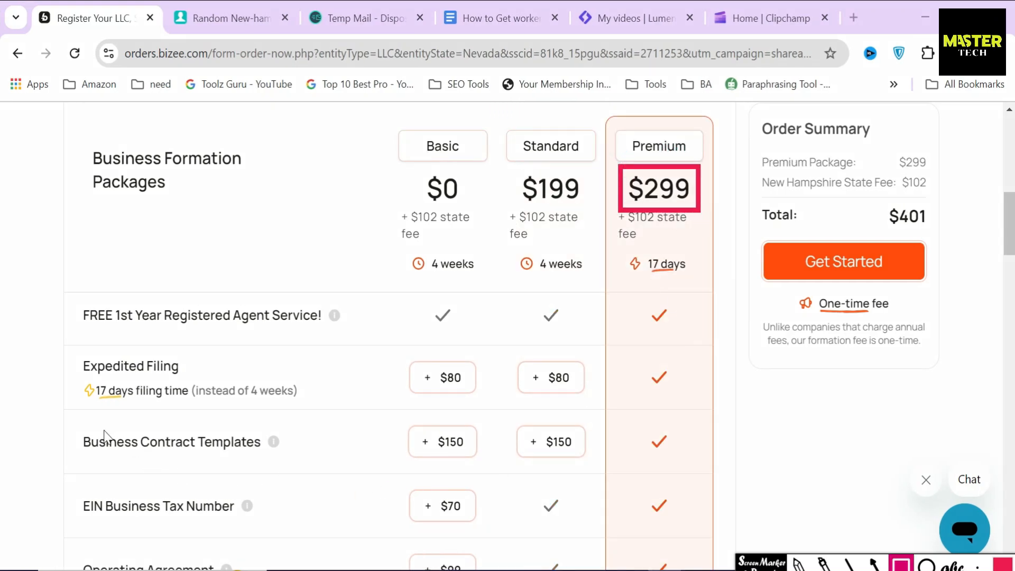
mouse_move(66, 346)
mouse_down()
mouse_move(169, 420)
mouse_move(319, 408)
mouse_up()
mouse_move(75, 425)
mouse_down()
mouse_move(111, 466)
mouse_move(289, 466)
mouse_up()
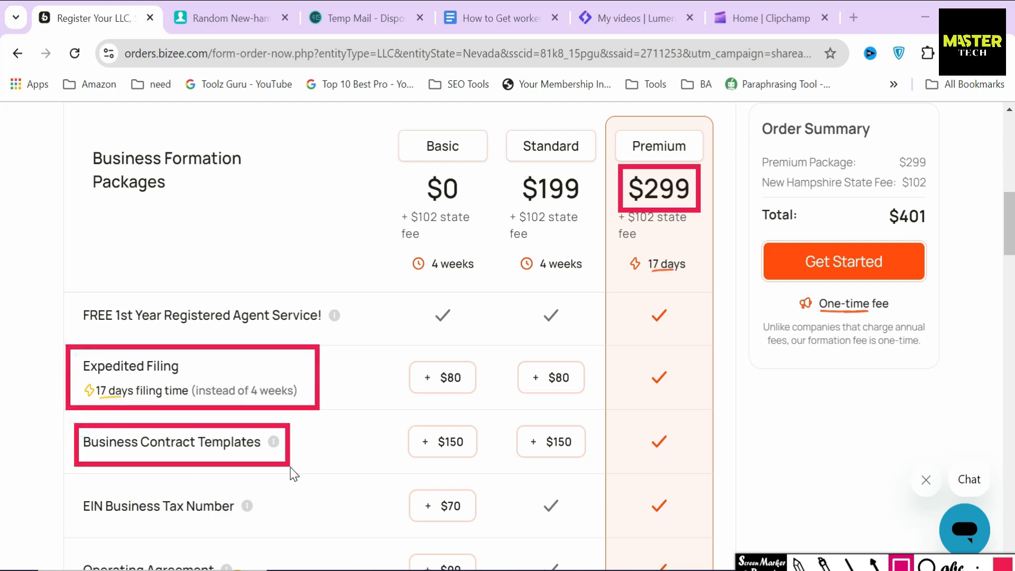
scroll(329, 477, down, 4)
mouse_move(67, 363)
mouse_down()
mouse_move(100, 417)
mouse_move(289, 397)
mouse_move(294, 409)
mouse_up()
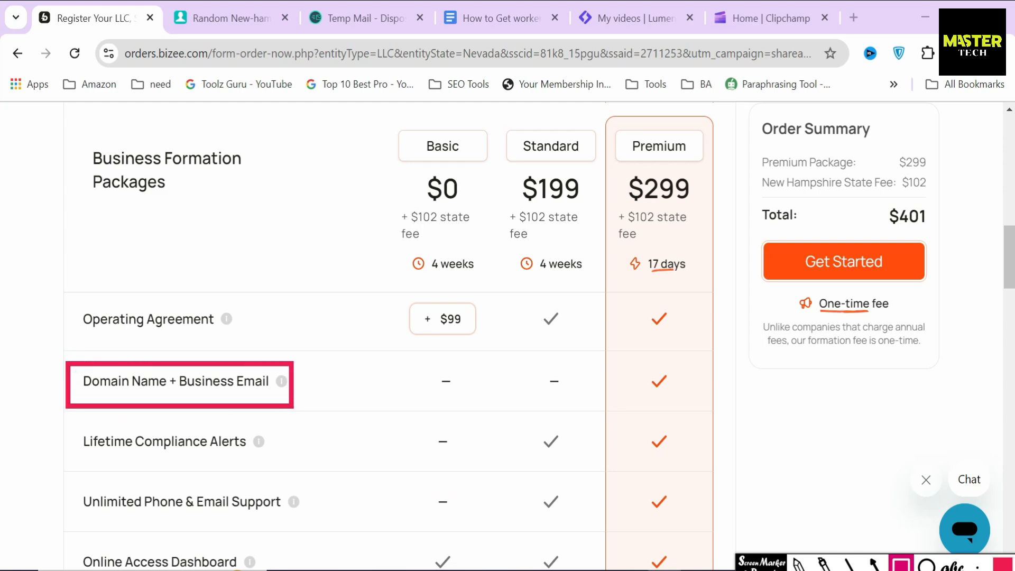
key(Escape)
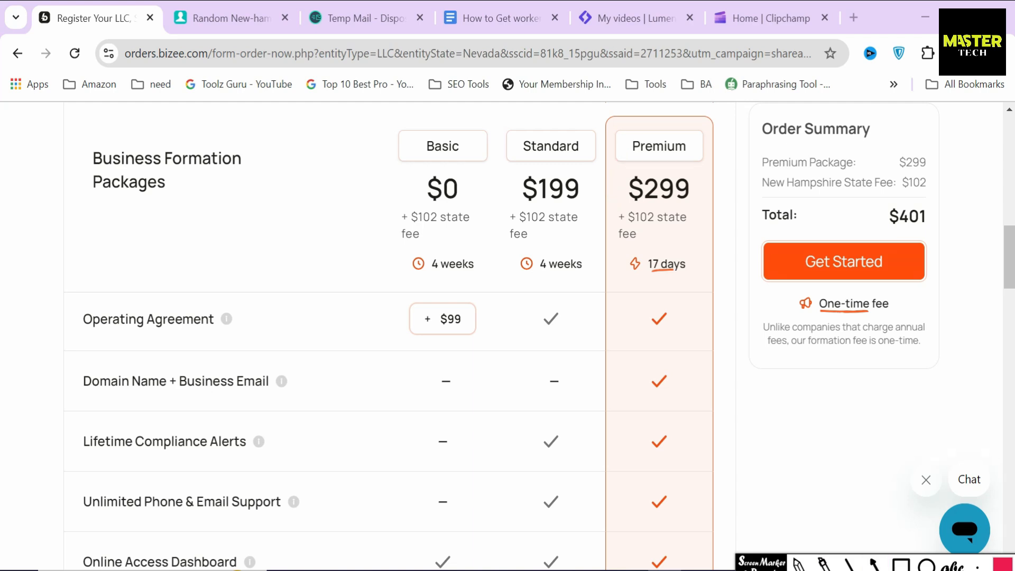
drag(512, 189, 698, 197)
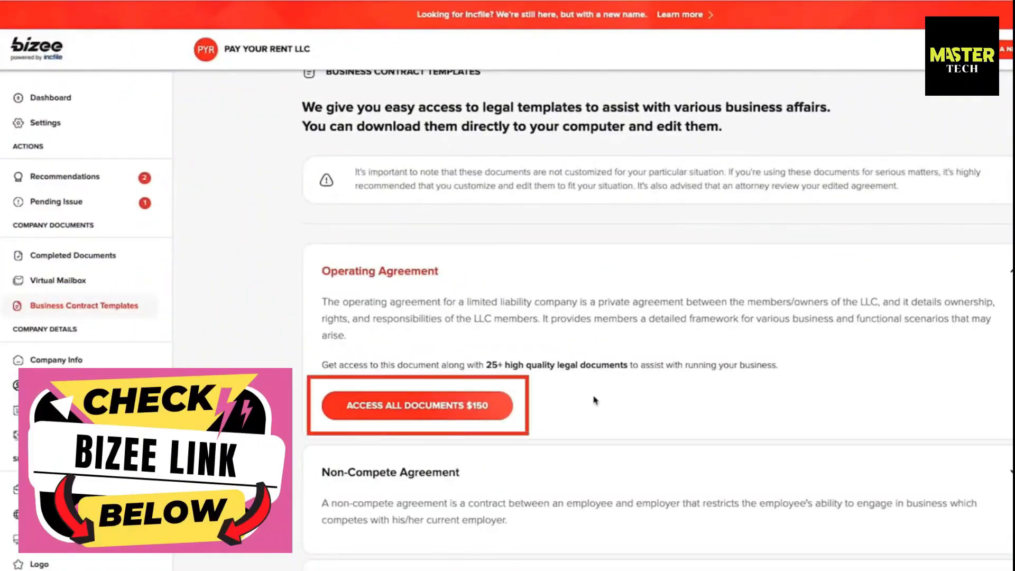
scroll(594, 400, down, 7)
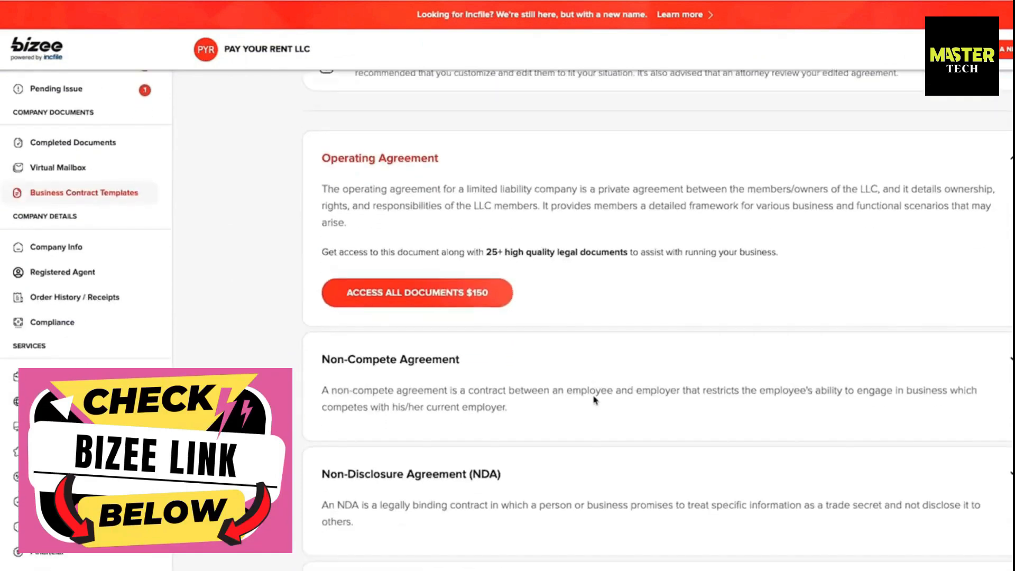
scroll(594, 400, down, 5)
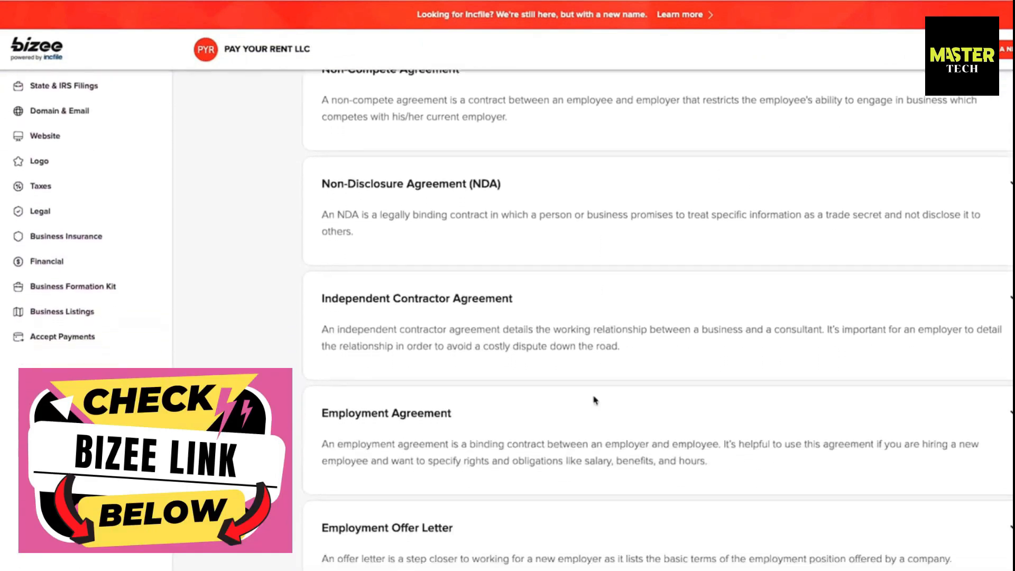
scroll(594, 400, down, 9)
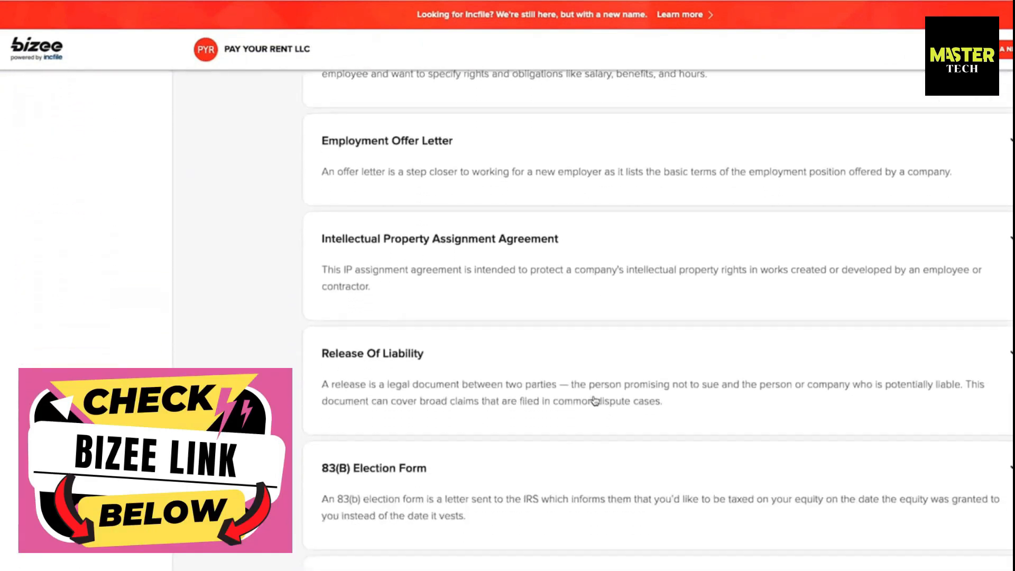
scroll(595, 400, down, 13)
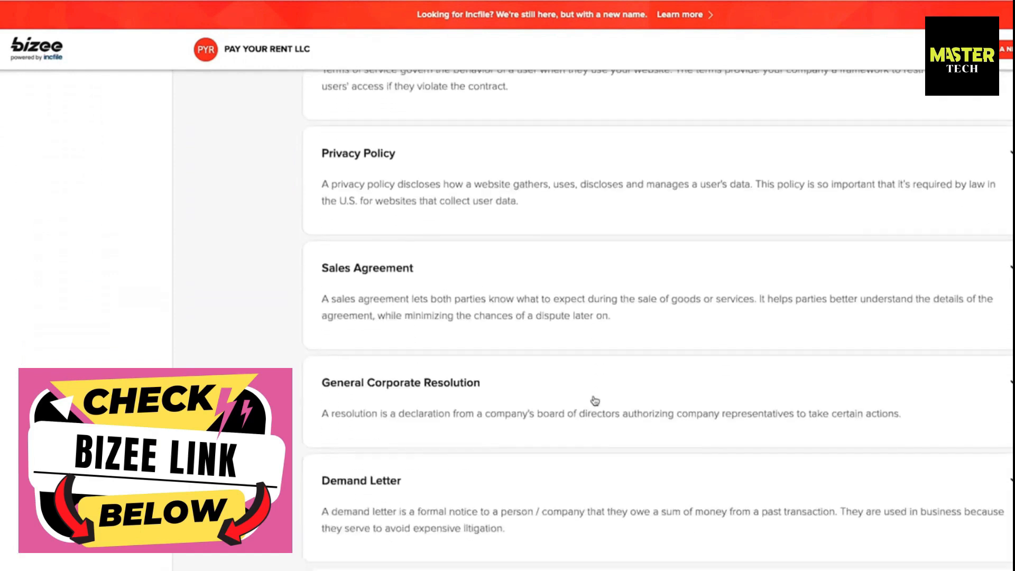
scroll(594, 400, up, 2)
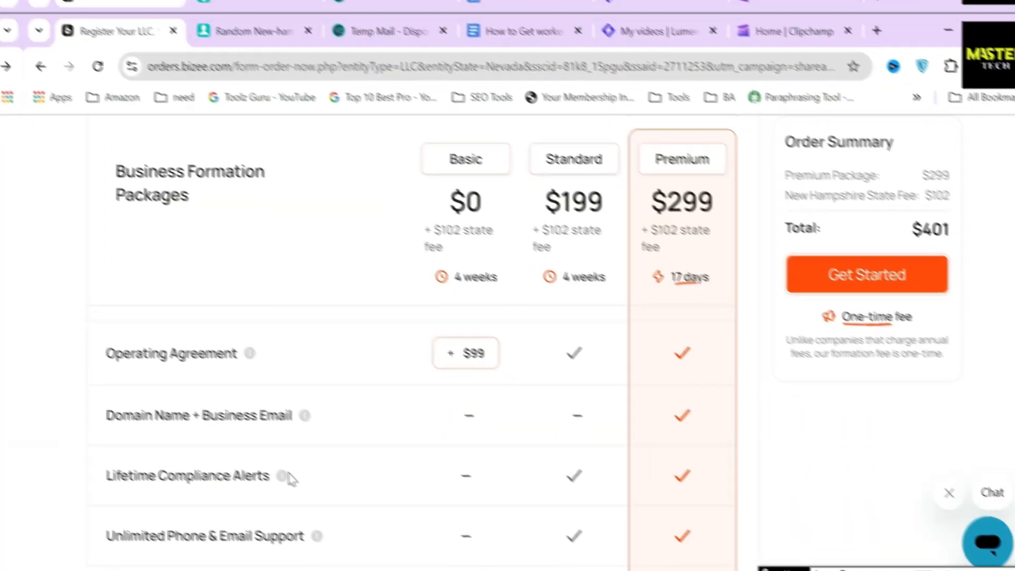
Step: Add Alabama to the comparison and highlight its 3 Weeks normal, 1 Business Day expedited, $50 price
mouse_move(67, 348)
mouse_down()
mouse_move(267, 424)
mouse_move(323, 415)
mouse_up()
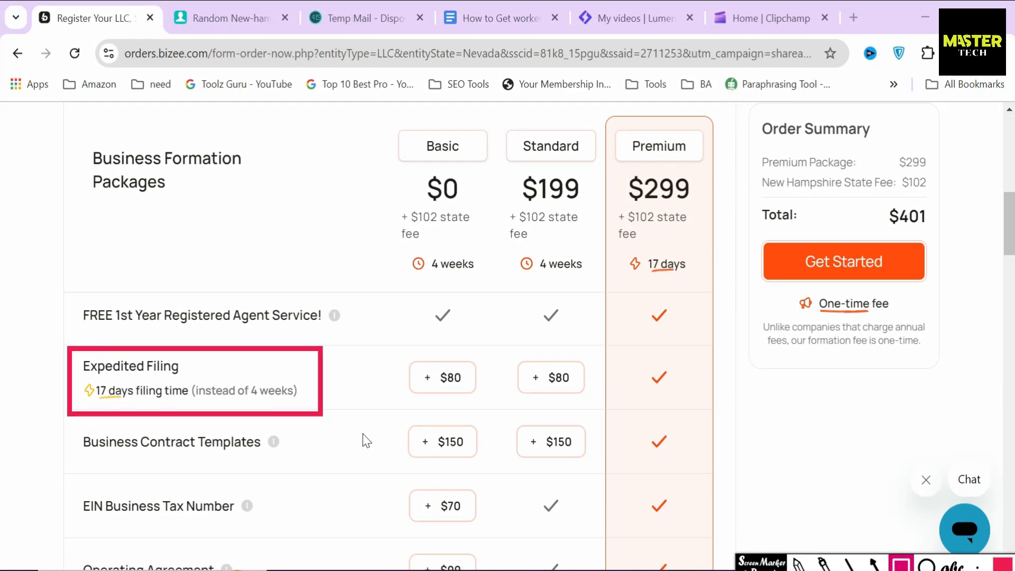
mouse_move(642, 355)
mouse_down()
mouse_move(652, 403)
mouse_move(684, 404)
mouse_up()
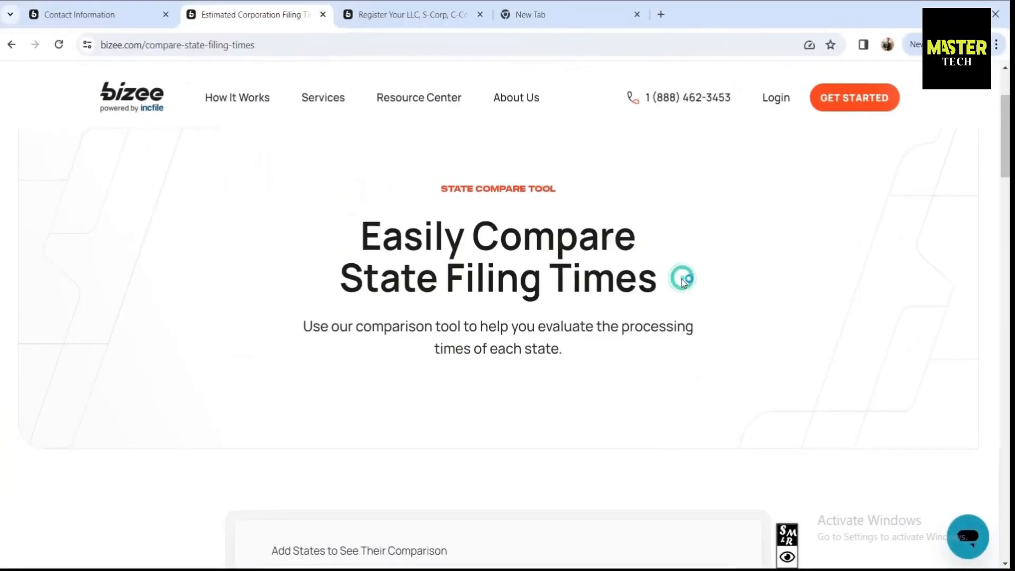
scroll(484, 299, down, 4)
click(333, 370)
text(Ala)
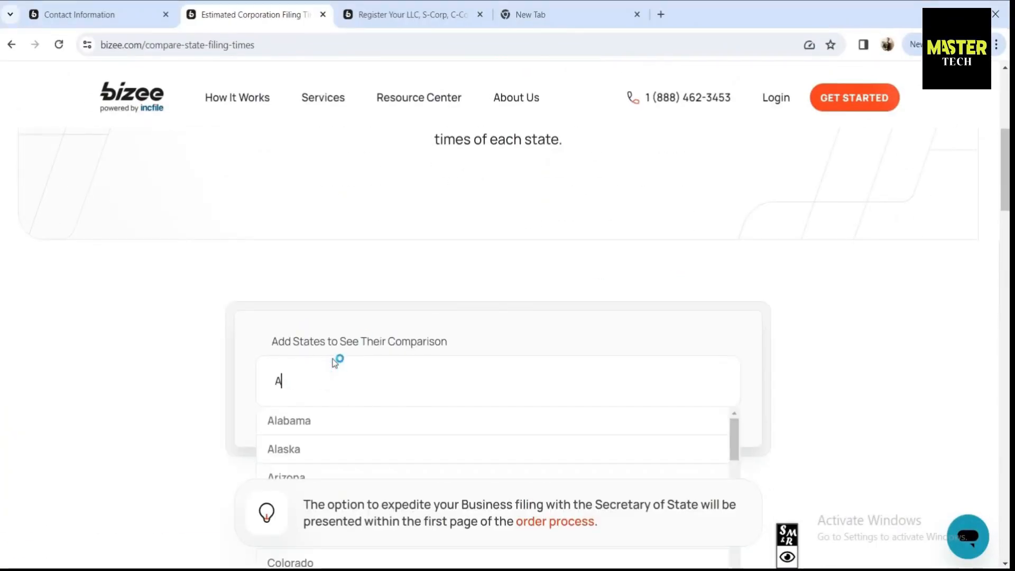
click(339, 421)
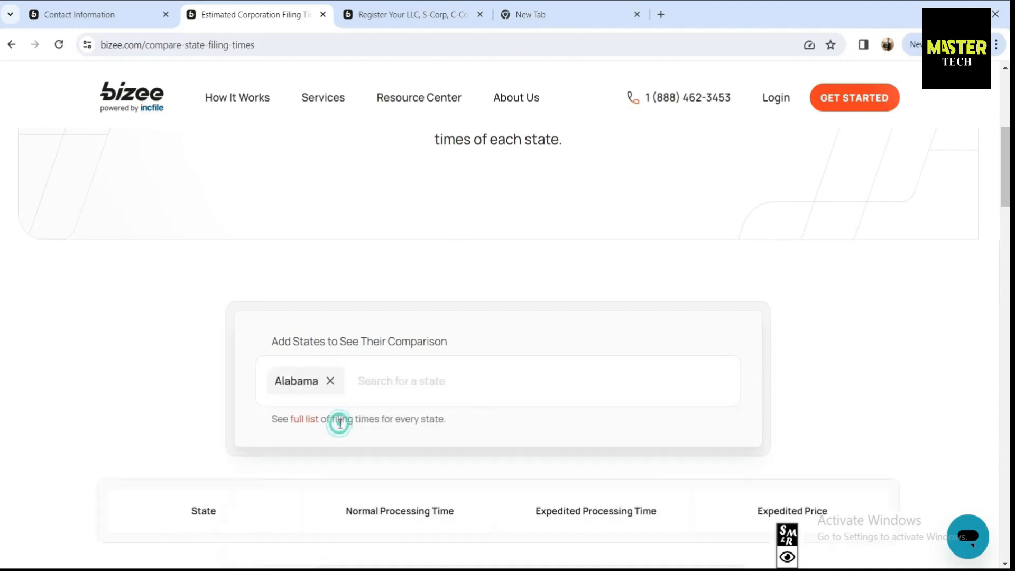
scroll(209, 363, down, 4)
drag(430, 347, 358, 349)
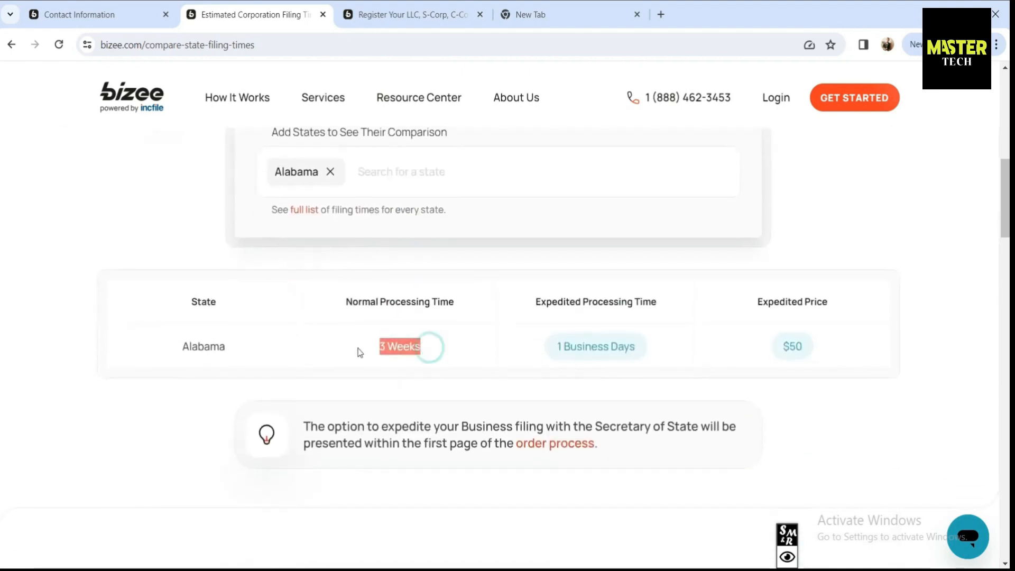
click(537, 353)
click(651, 349)
drag(606, 345, 556, 347)
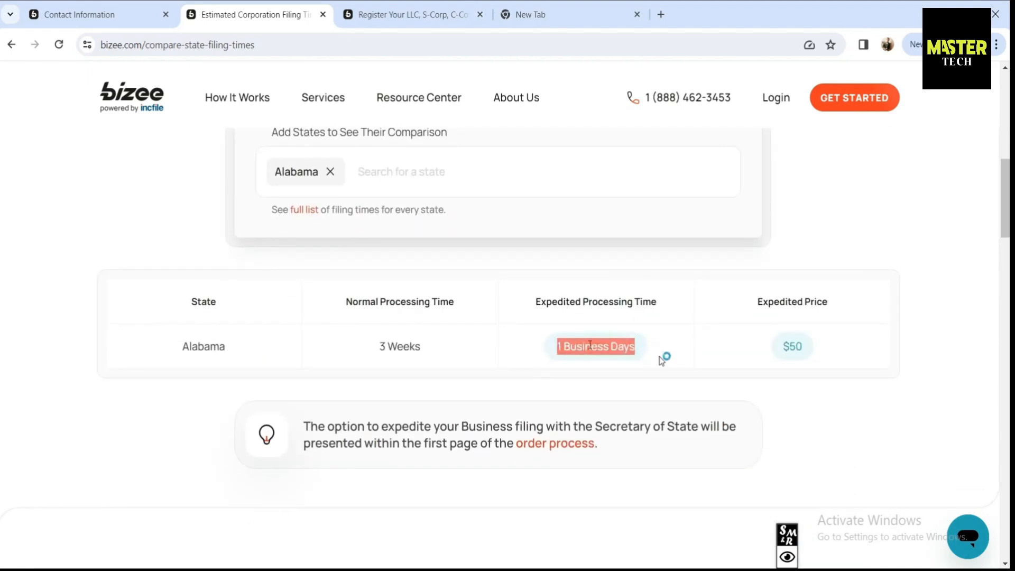
drag(802, 346, 786, 347)
Step: Add Arizona and highlight its 4 Weeks normal time, expedited days and $50 expedited price
click(443, 174)
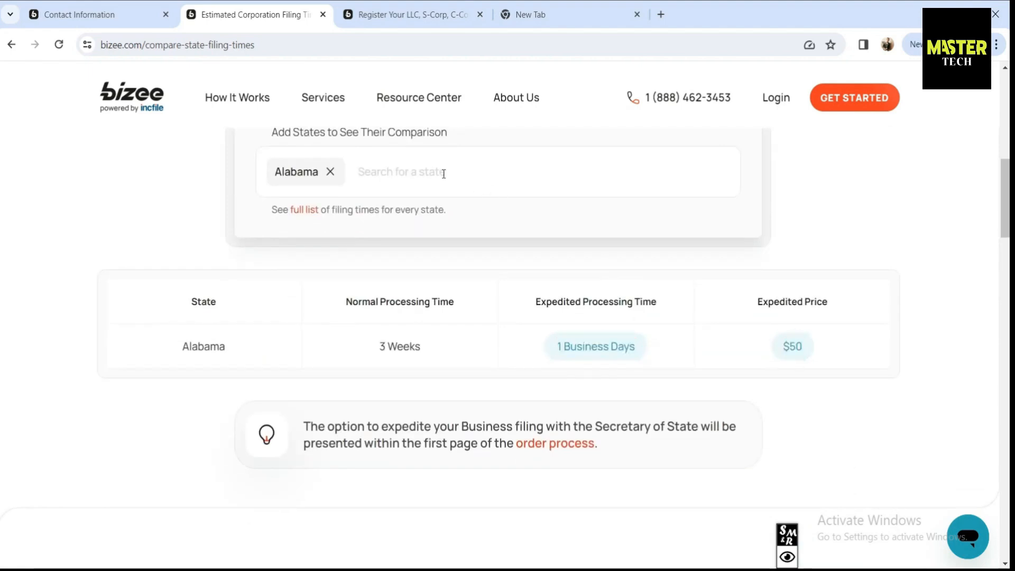
text(Ar)
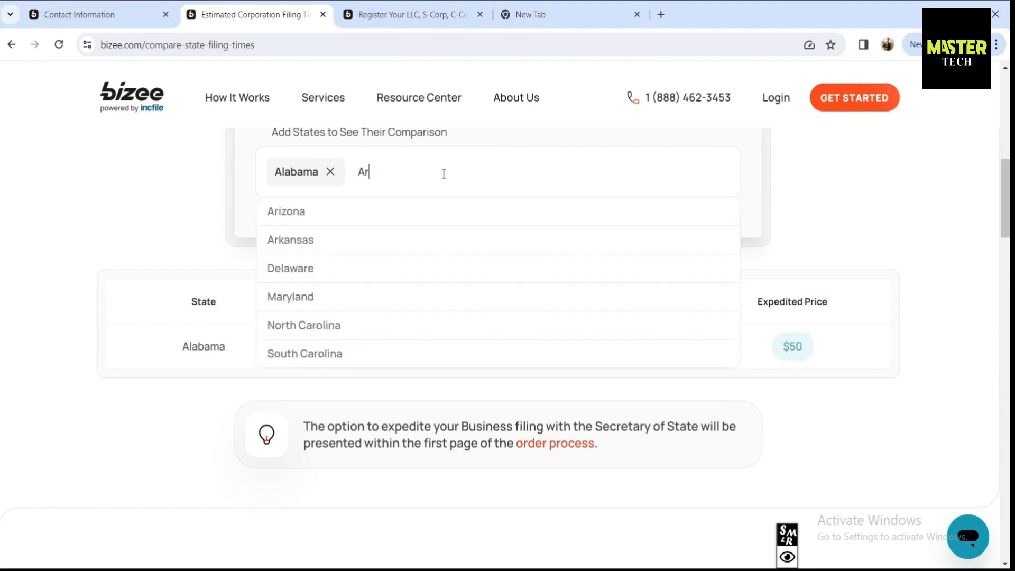
text(i)
click(338, 217)
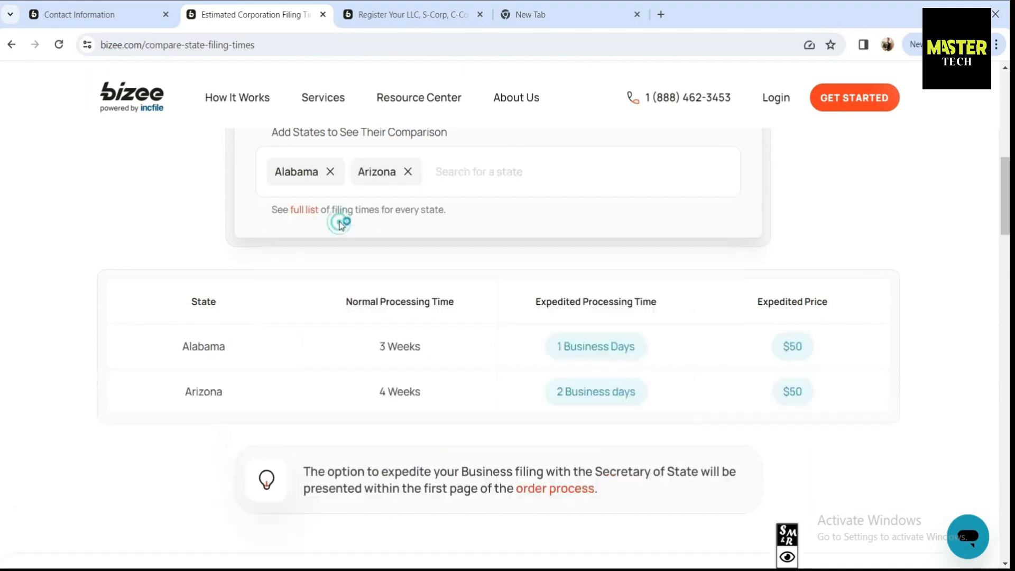
drag(640, 396, 559, 392)
drag(455, 394, 376, 391)
drag(828, 399, 780, 392)
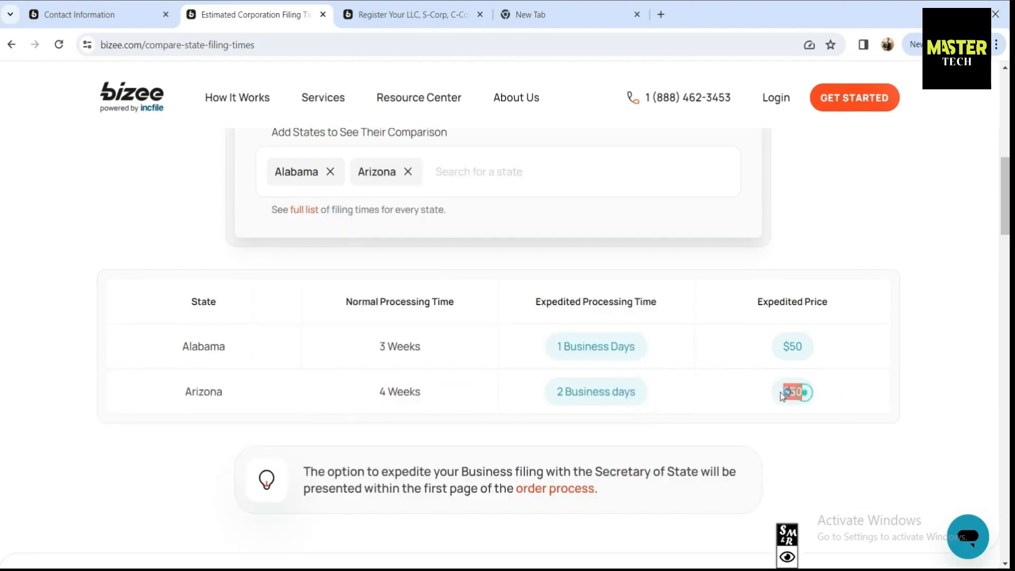
click(763, 391)
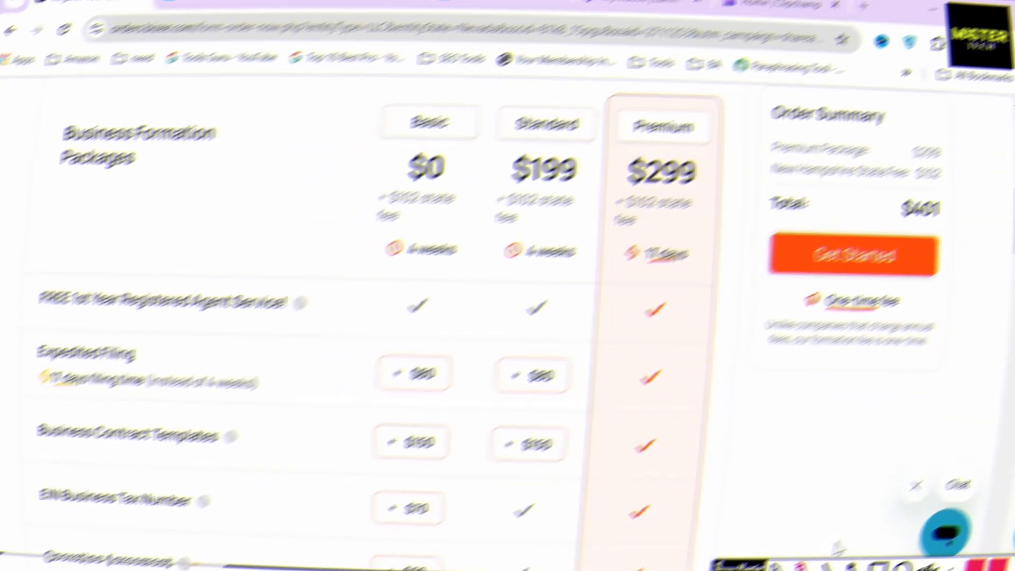
Step: Mark the Domain Name + Business Email row and Premium's checkmark, then clear the annotations
mouse_move(70, 362)
mouse_down()
mouse_move(129, 418)
mouse_move(285, 417)
mouse_up()
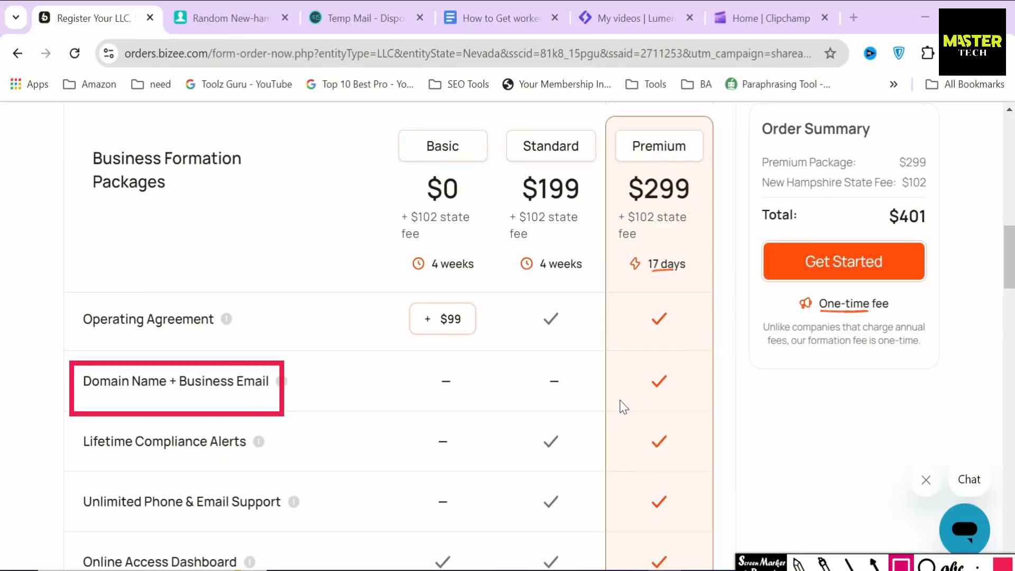
drag(632, 361, 690, 405)
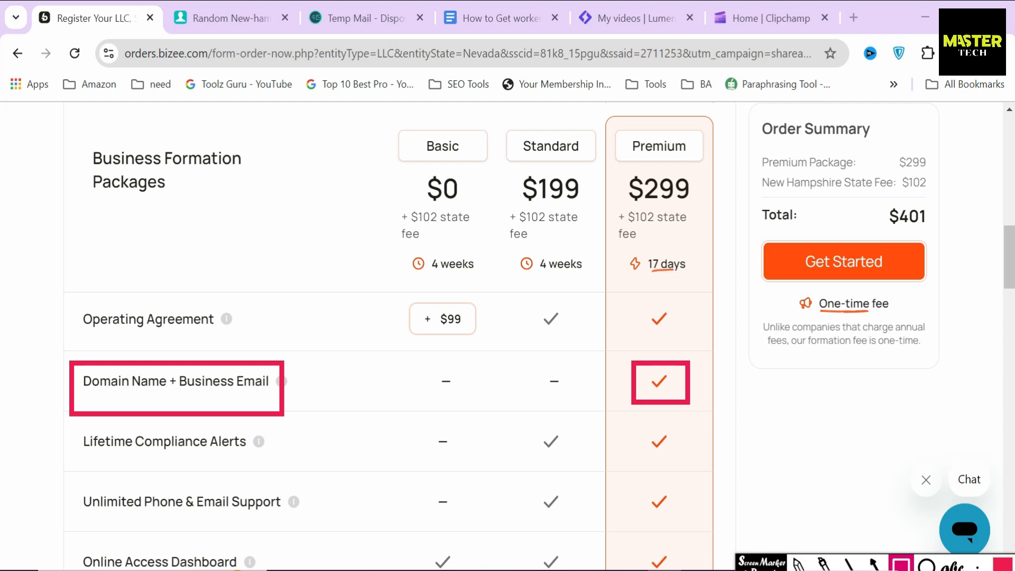
click(866, 569)
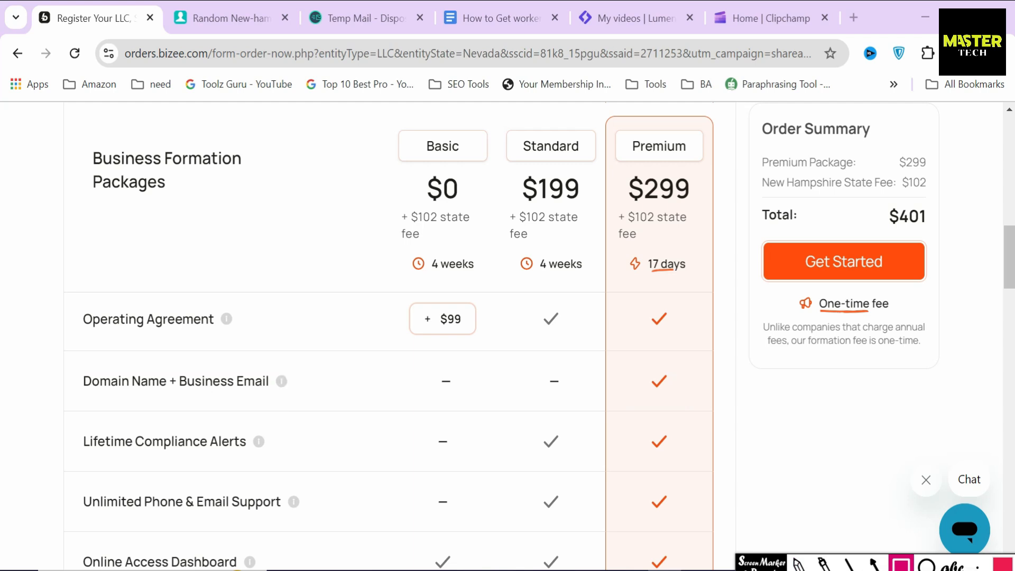
click(782, 570)
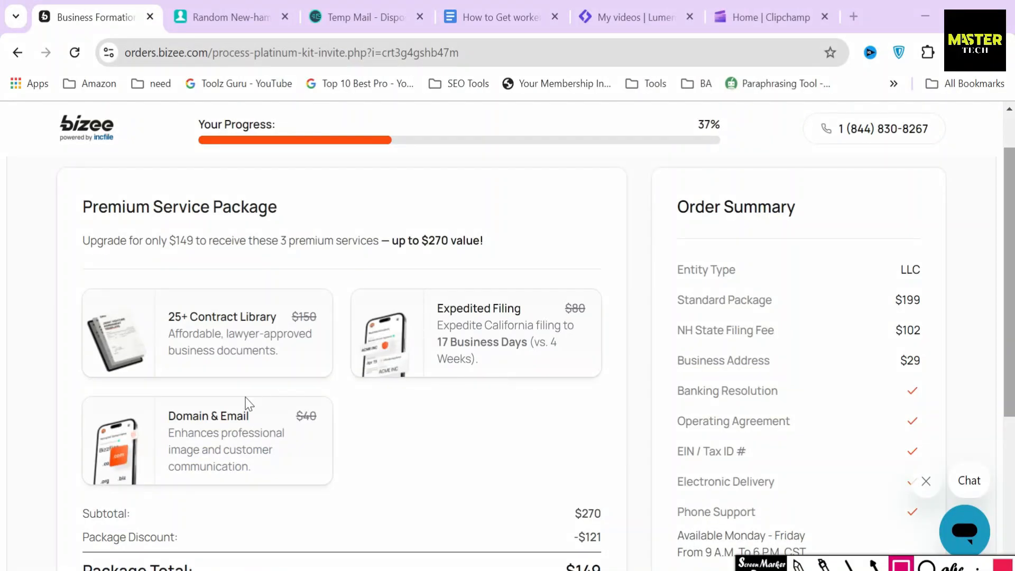
Step: Mark the upsell's Domain & Email $40, Expedited Filing $80, contract library $150 and up-to-$270 value
mouse_move(157, 400)
mouse_down()
mouse_move(174, 430)
mouse_move(257, 432)
mouse_up()
drag(283, 396, 333, 435)
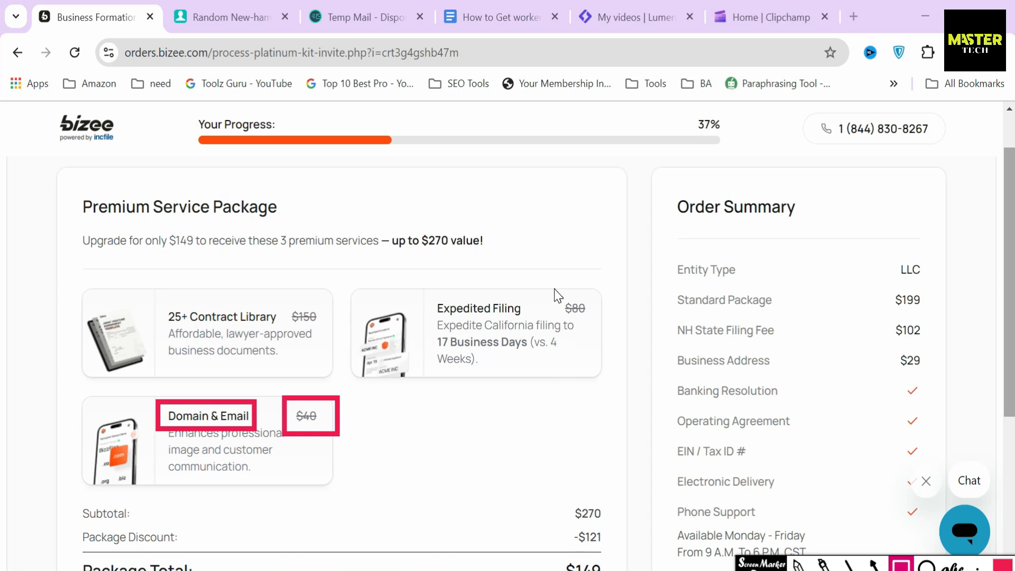
drag(554, 288, 606, 334)
drag(276, 295, 328, 329)
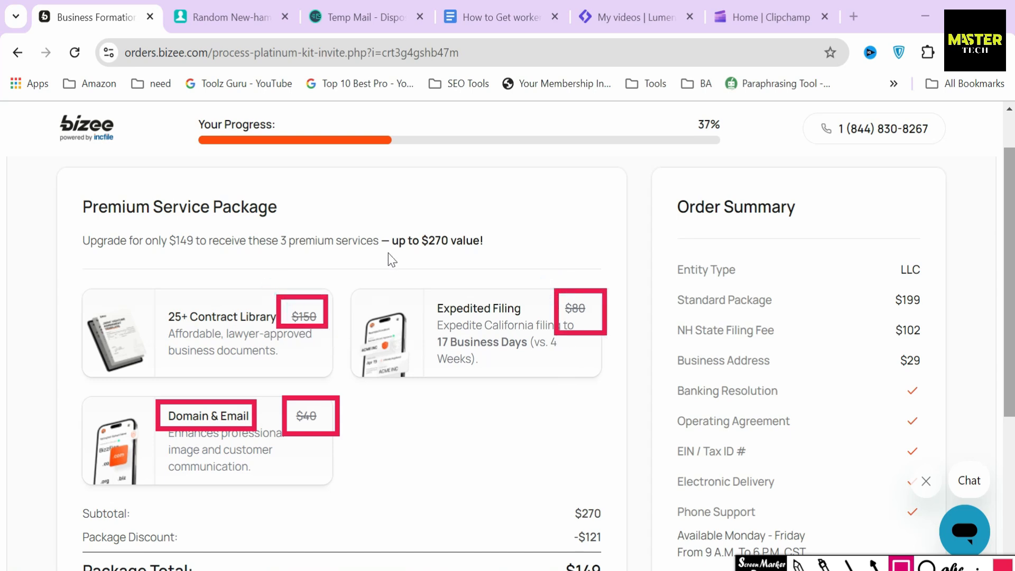
mouse_move(382, 214)
mouse_down()
mouse_move(405, 270)
mouse_move(498, 266)
mouse_up()
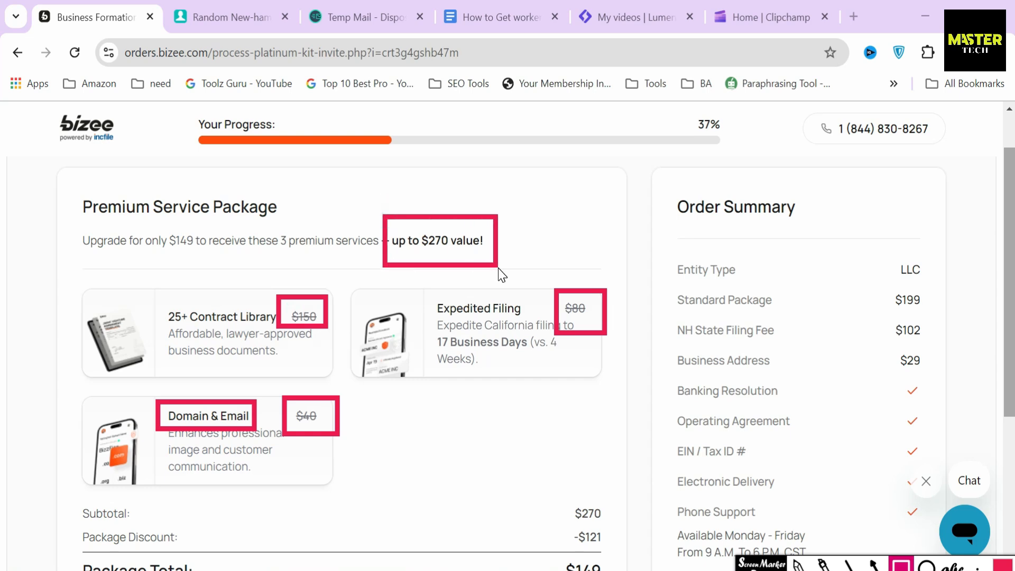
Step: Point out the $149 upgrade offer, clear the annotations, and decline it to return to packages
click(874, 564)
drag(78, 222, 273, 226)
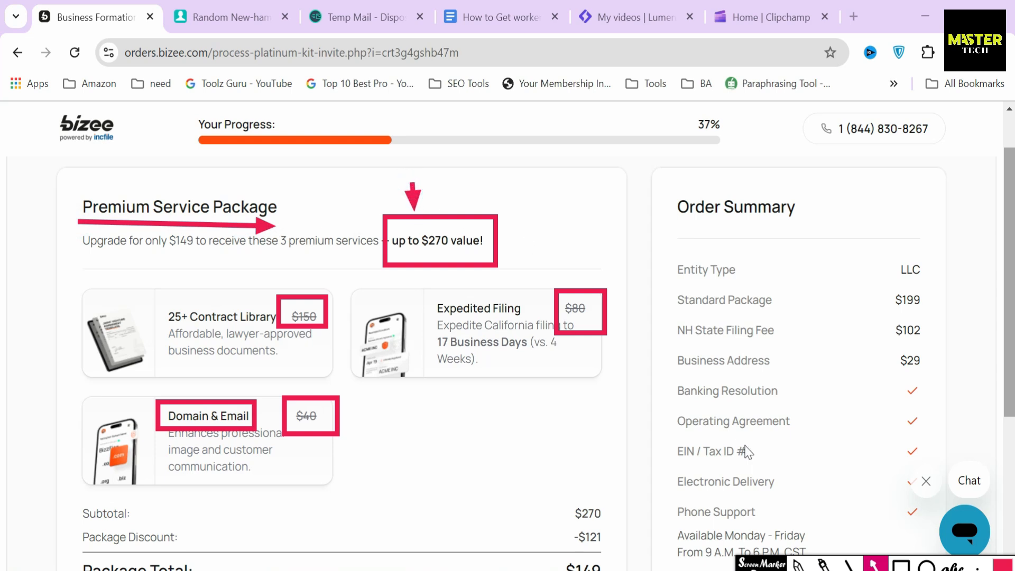
click(898, 569)
click(874, 566)
click(451, 398)
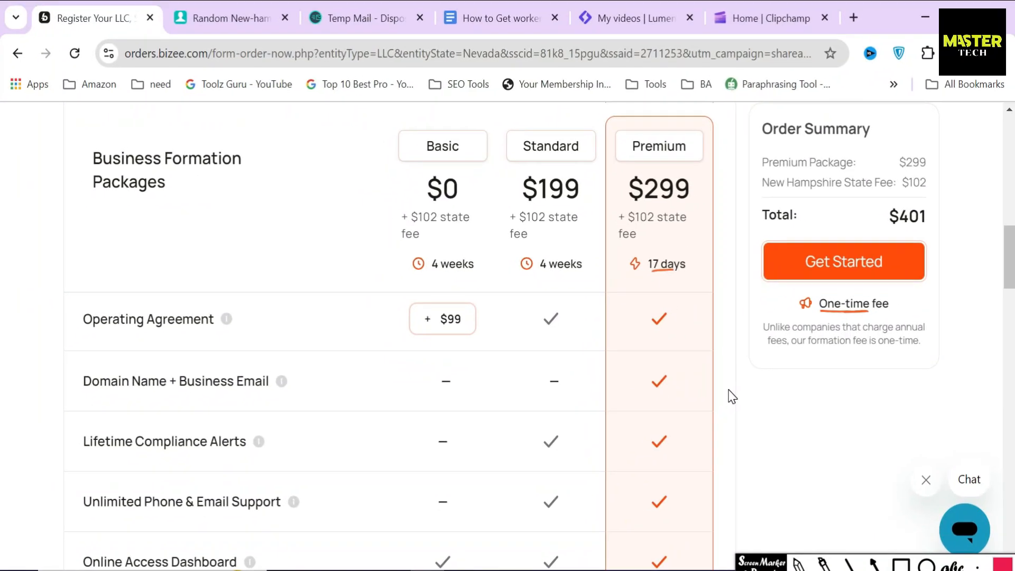
Step: Choose the Standard formation package and start the order from the Order Summary
click(540, 195)
click(902, 564)
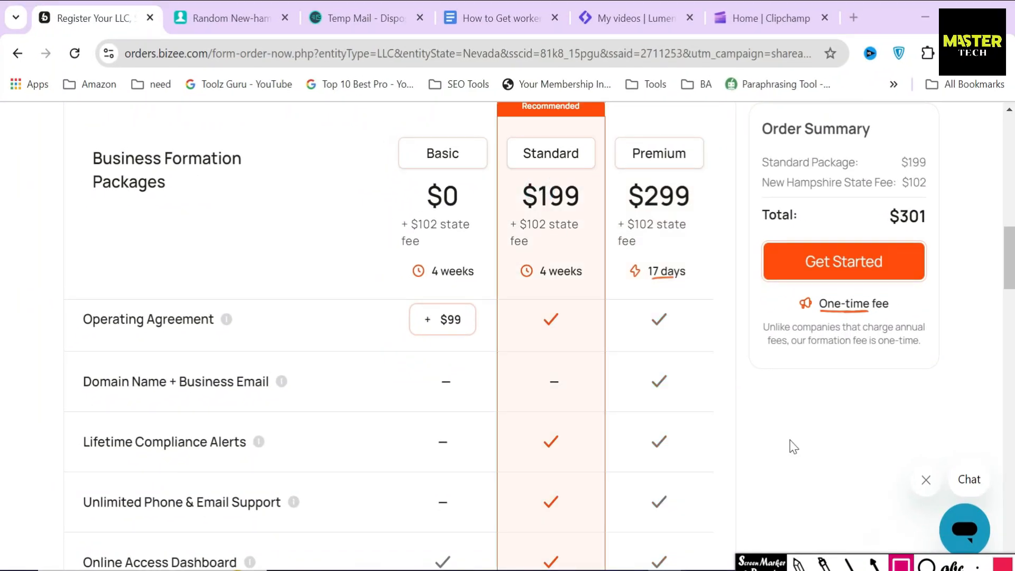
mouse_move(515, 135)
mouse_down()
mouse_move(552, 170)
mouse_move(592, 169)
mouse_up()
mouse_move(744, 117)
mouse_down()
mouse_move(909, 385)
mouse_move(937, 377)
mouse_up()
click(874, 563)
drag(825, 326, 825, 276)
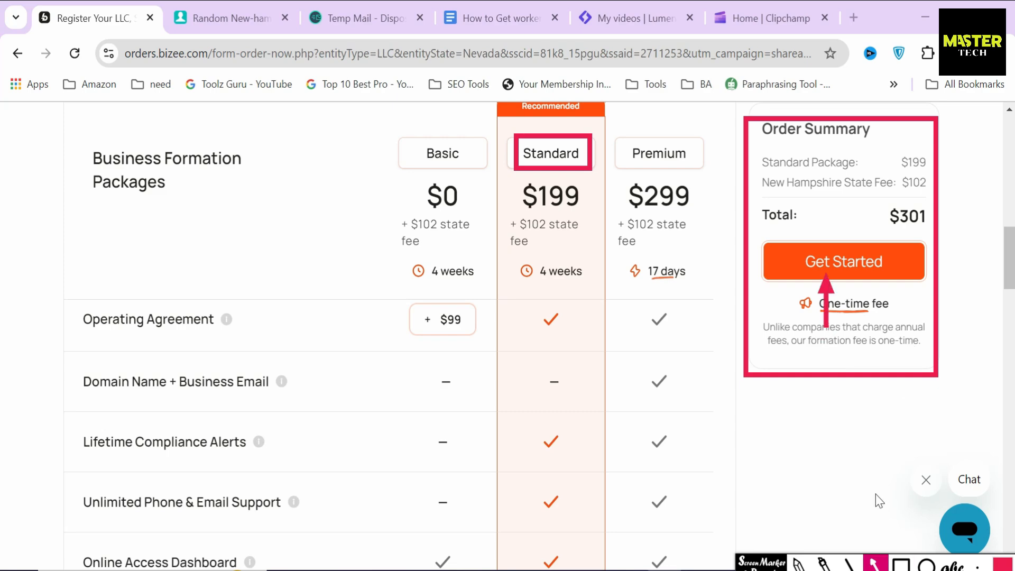
click(837, 264)
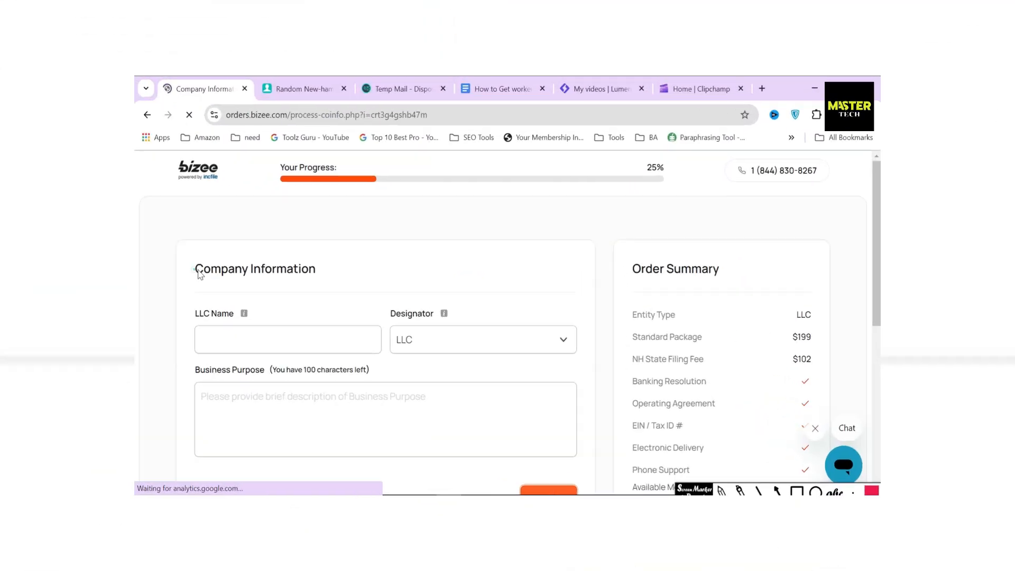
Step: Enter 'rental property' as the LLC name, keeping LLC as the designator
drag(85, 267, 238, 267)
click(291, 274)
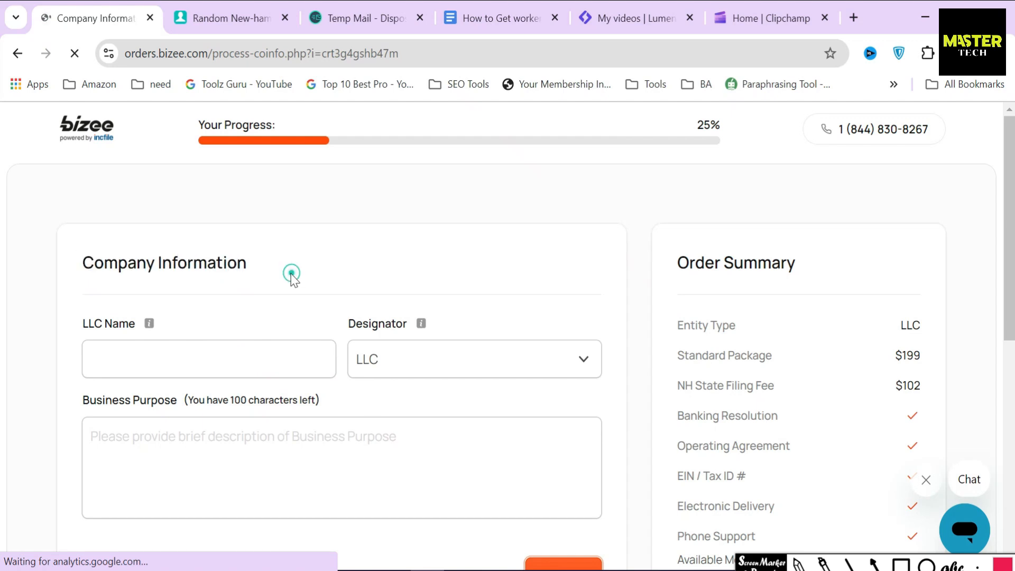
triple_click(82, 322)
click(333, 327)
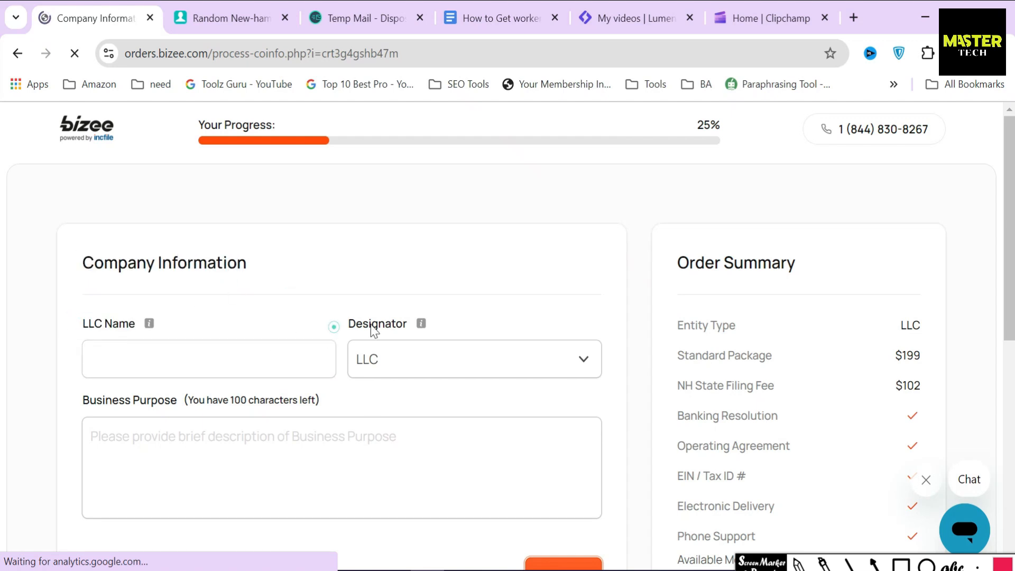
double_click(374, 328)
click(254, 353)
text(rent)
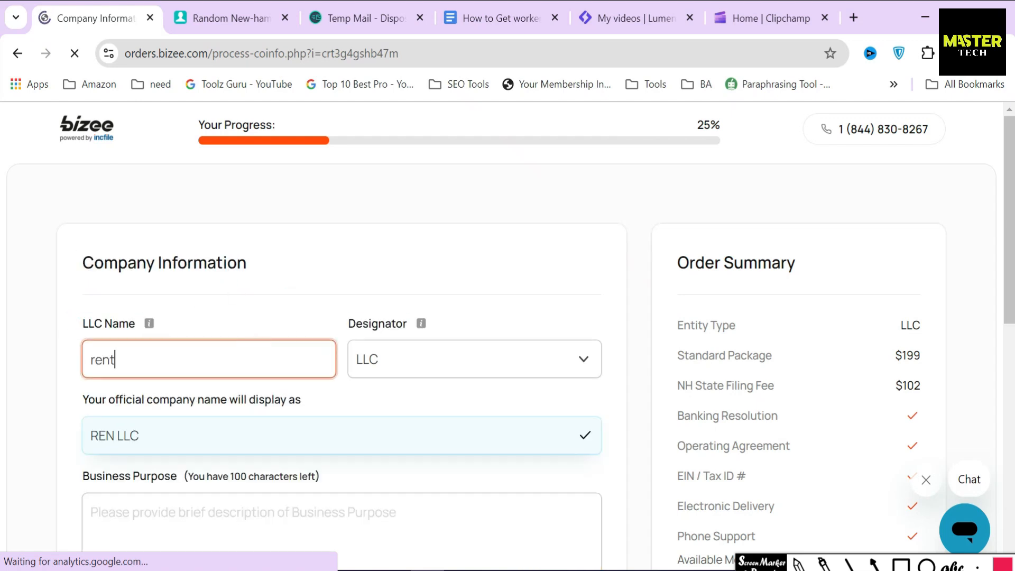
text(al property)
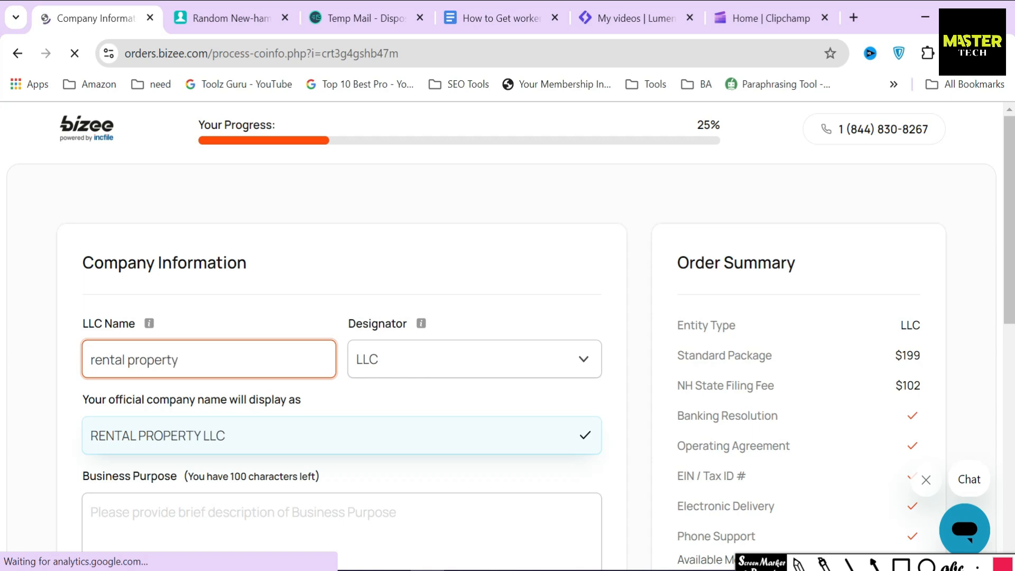
click(391, 362)
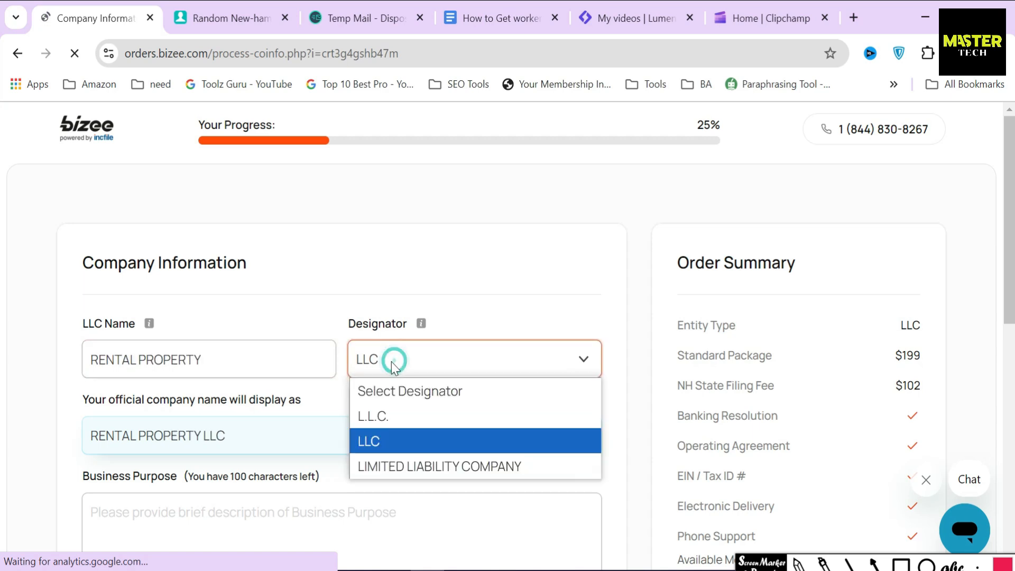
click(391, 449)
Step: Enter the business purpose 'Generate income through property rentals' and submit the company information
scroll(142, 370, down, 2)
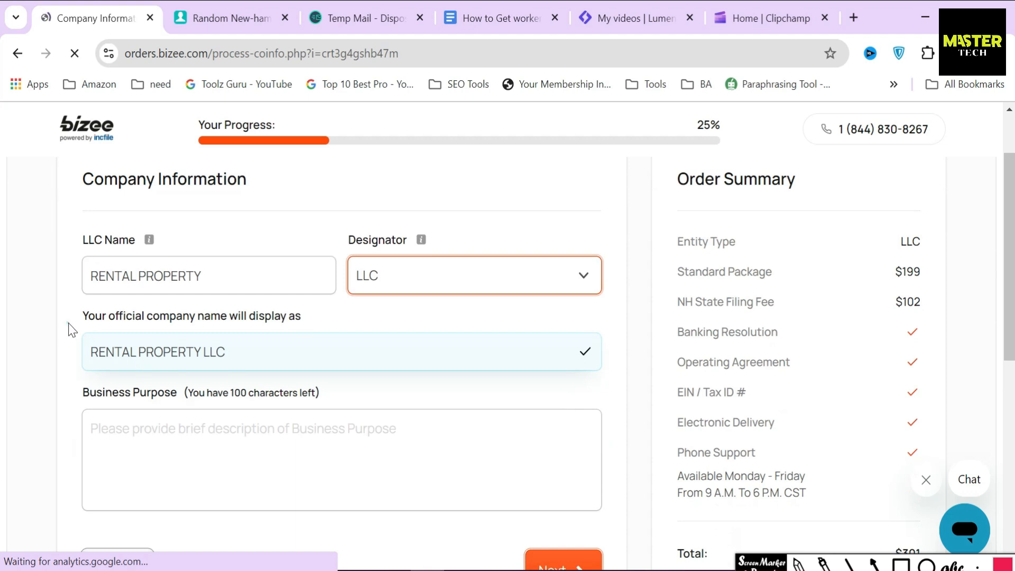
drag(71, 330, 323, 338)
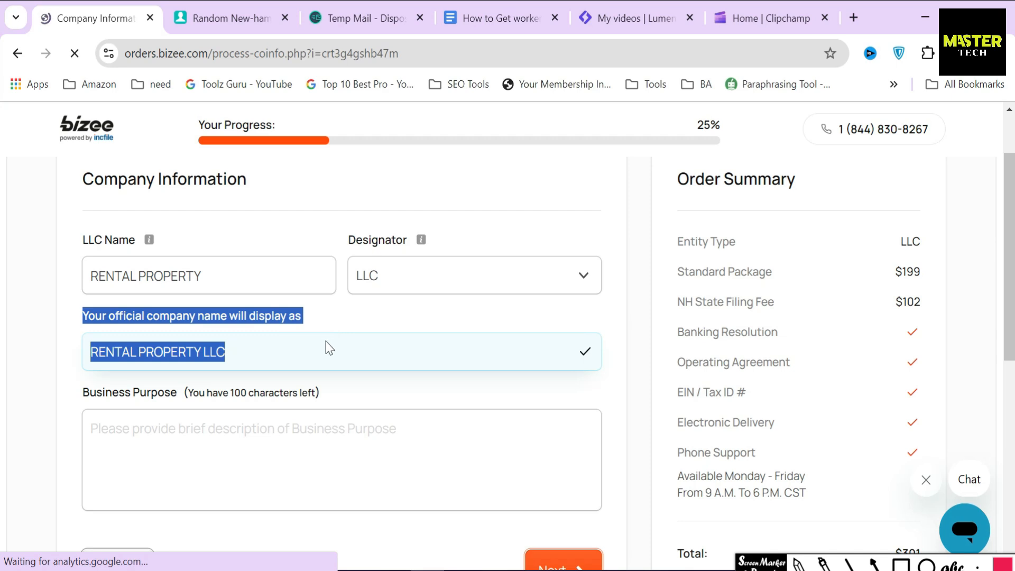
click(325, 343)
drag(84, 394, 356, 398)
click(335, 432)
text(Generate income through property rentals)
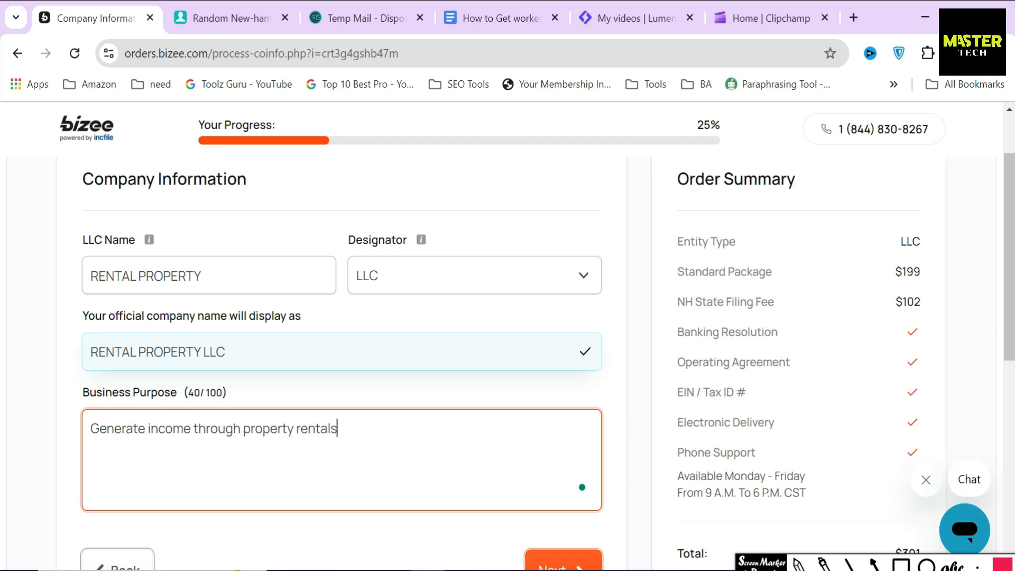
scroll(619, 423, down, 2)
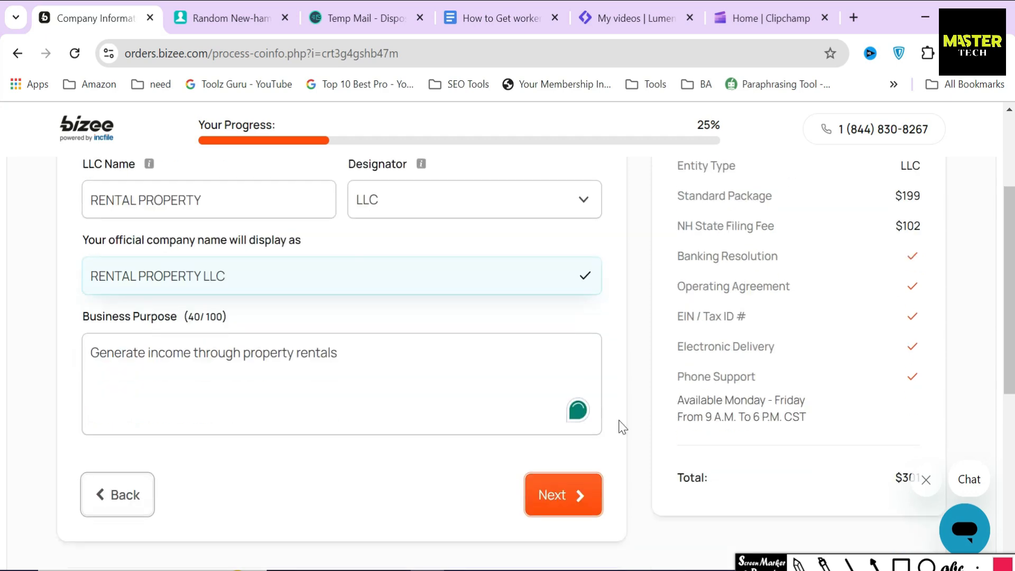
click(564, 487)
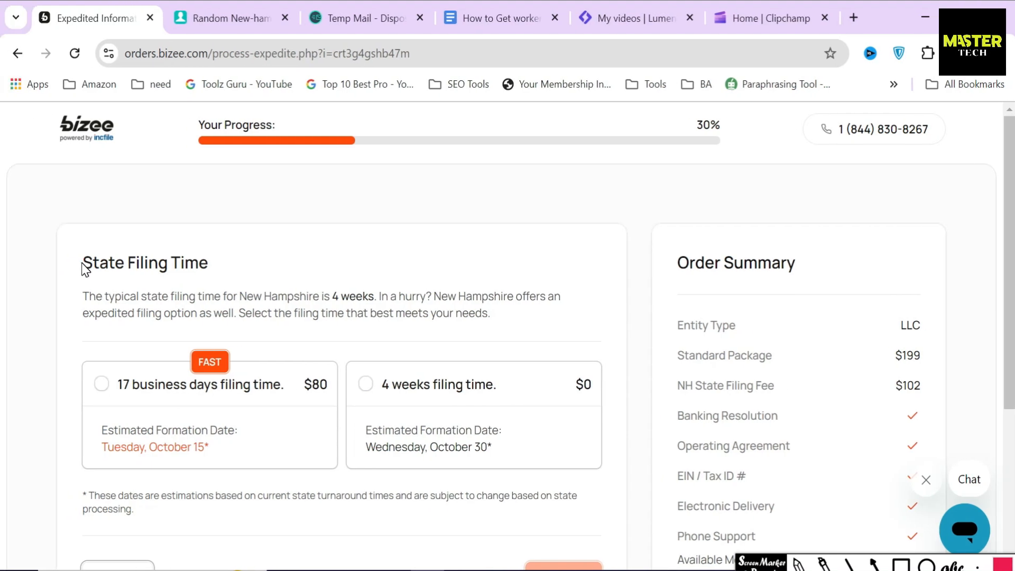
Step: Select the free 4-week New Hampshire filing time
drag(81, 263, 228, 269)
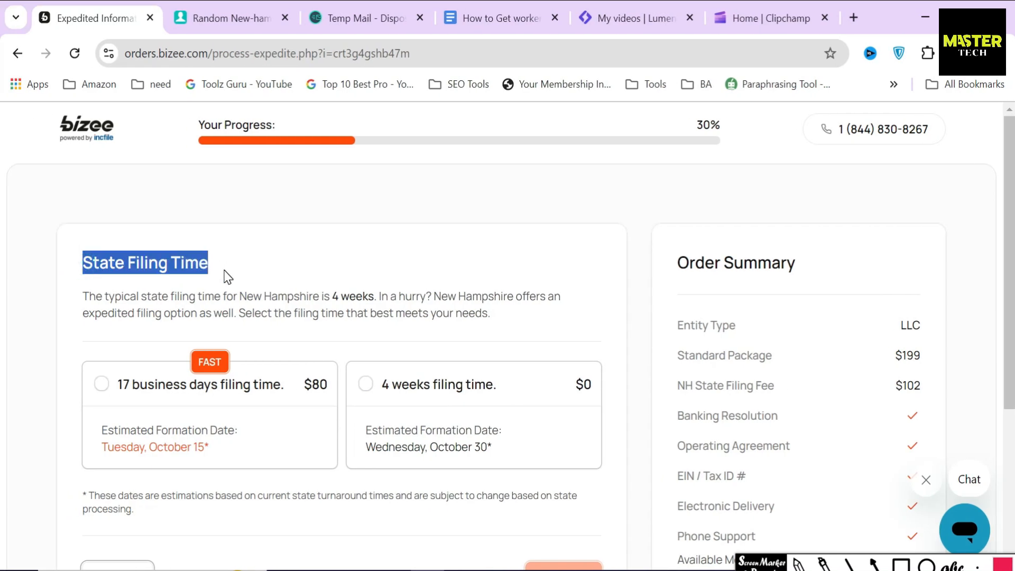
click(227, 275)
drag(83, 296, 374, 296)
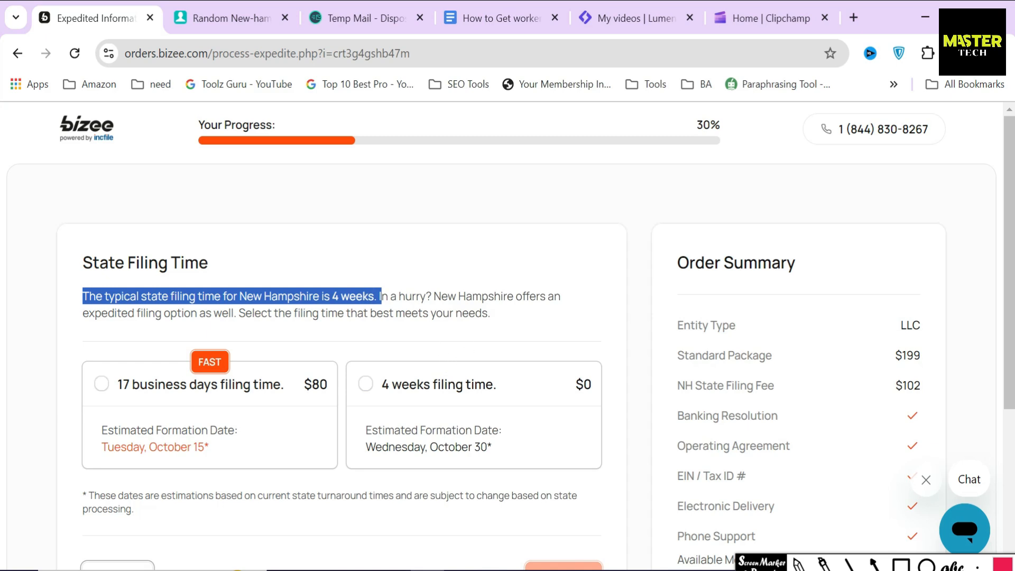
click(460, 313)
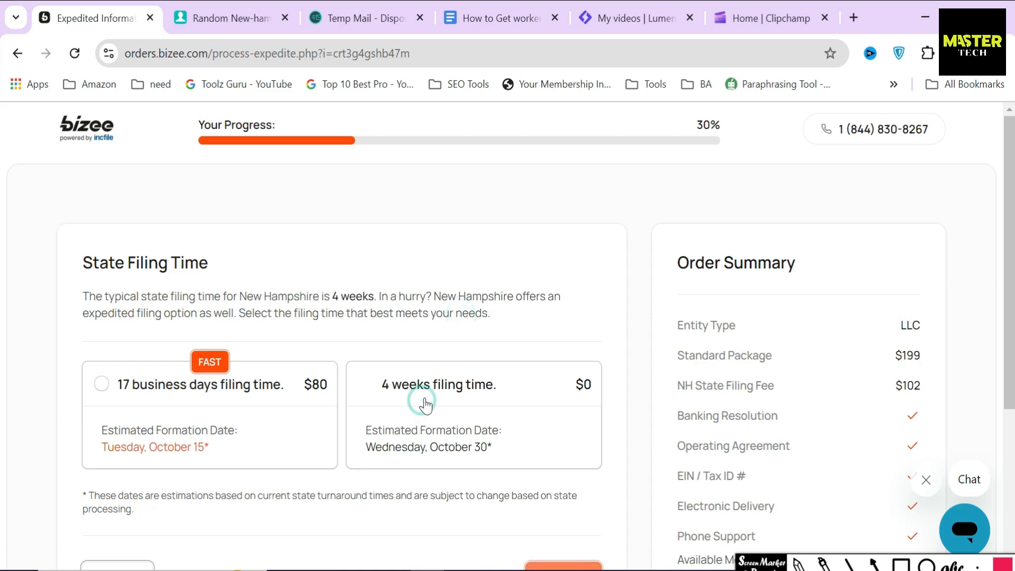
click(421, 401)
scroll(426, 405, up, 2)
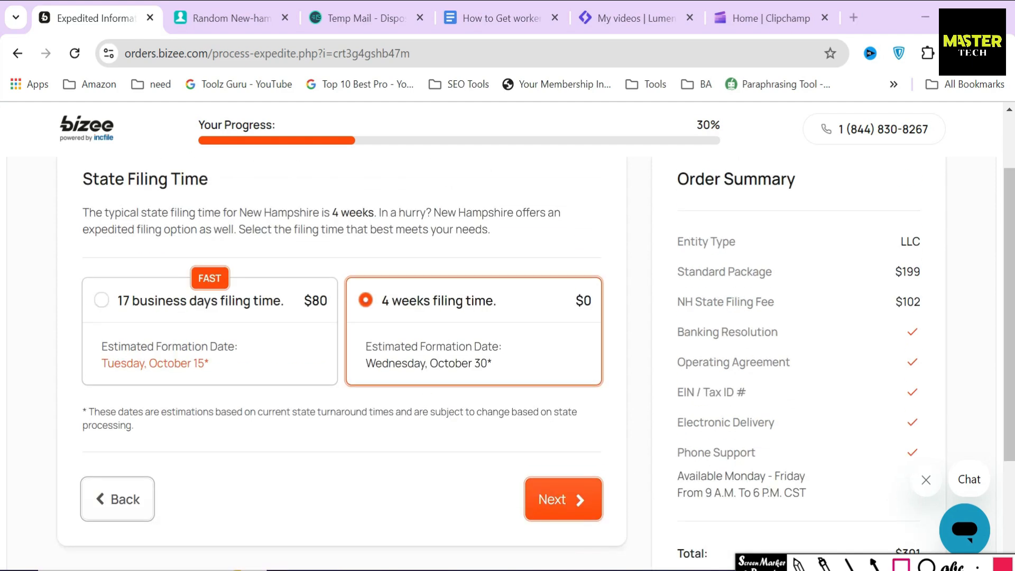
Step: Compare it with the 17-business-day option at $80, then continue with the free 4 weeks
drag(377, 283, 525, 322)
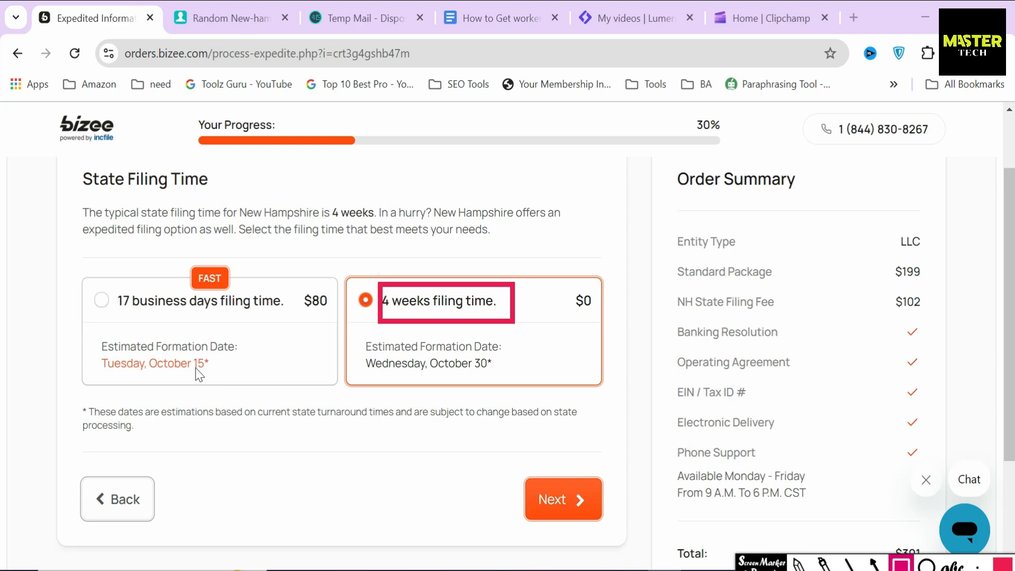
mouse_move(102, 277)
mouse_down()
mouse_move(254, 323)
mouse_move(287, 318)
mouse_up()
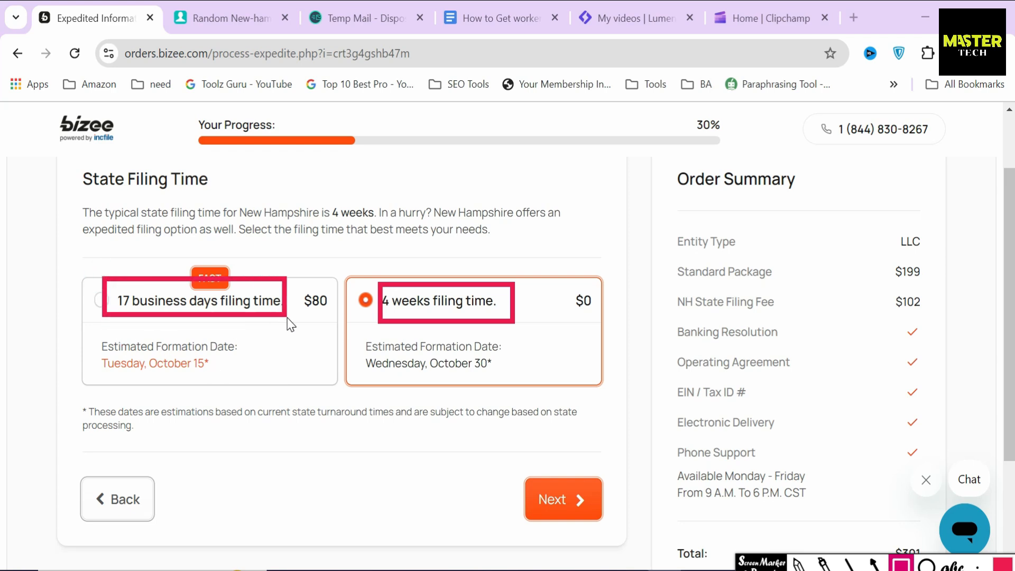
drag(292, 280, 337, 320)
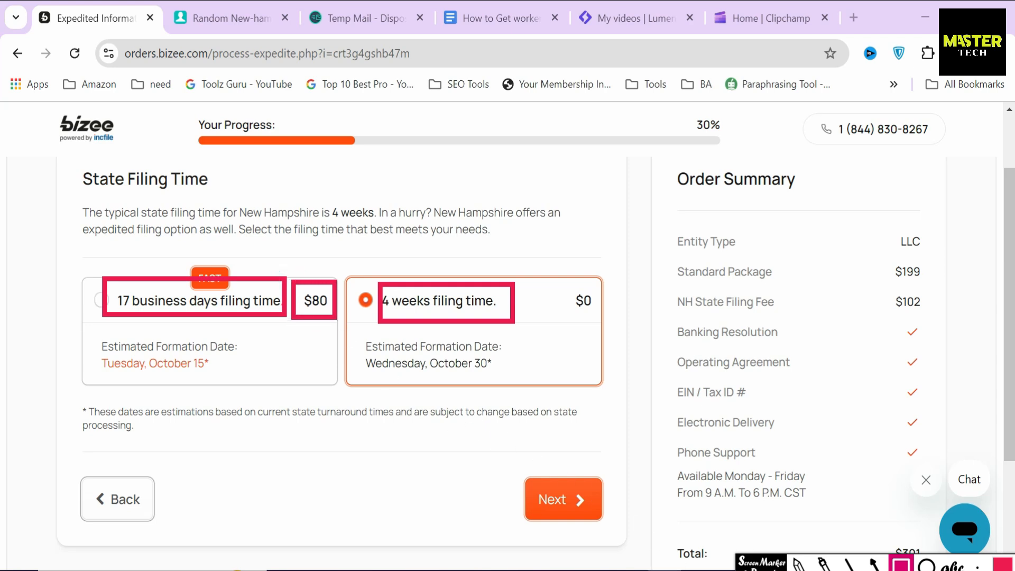
key(Escape)
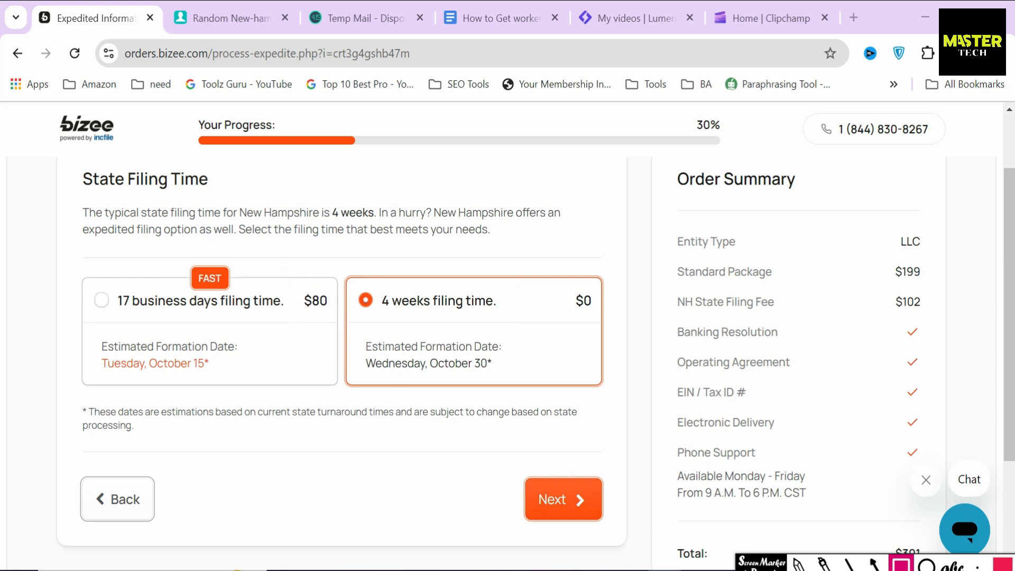
click(547, 497)
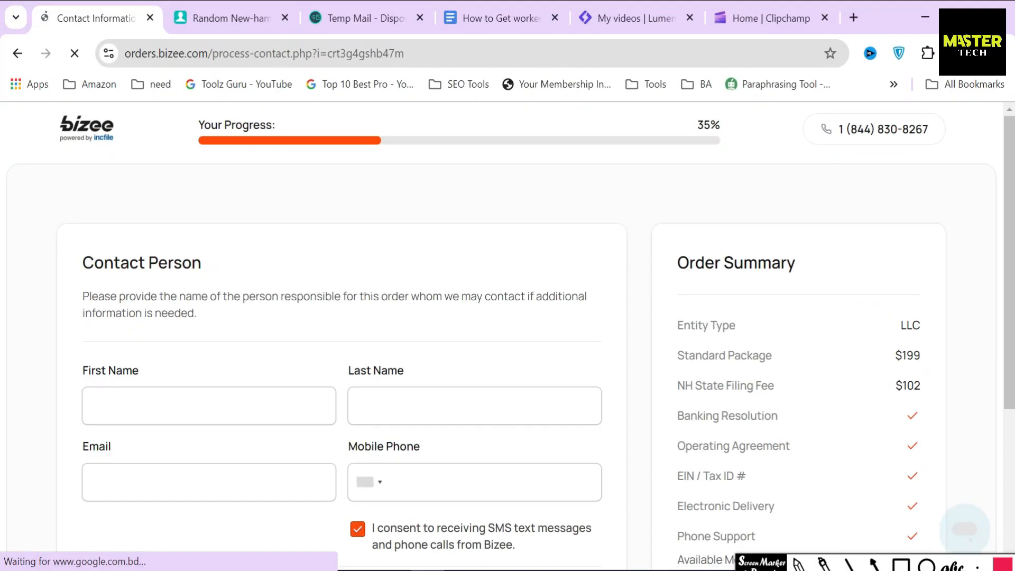
Step: Enter the contact person's first and last name
drag(82, 261, 211, 265)
click(210, 266)
scroll(209, 265, down, 2)
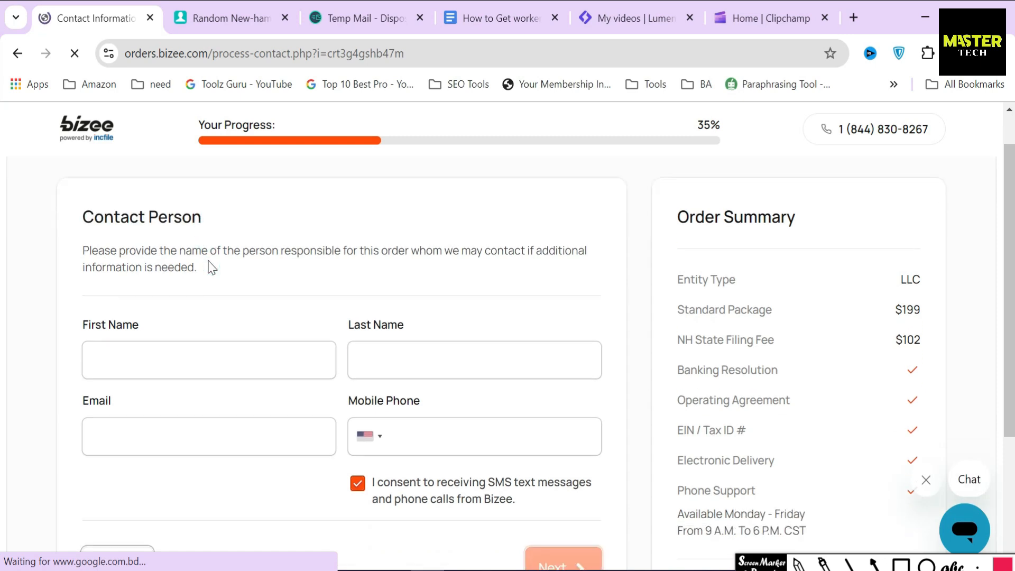
click(208, 325)
text(Ars)
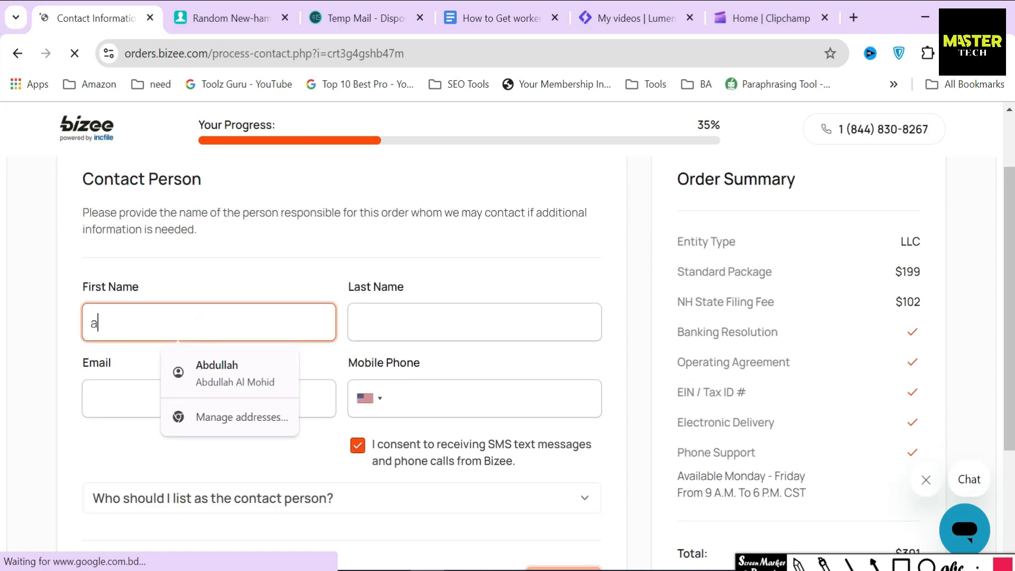
click(412, 327)
text(Ct)
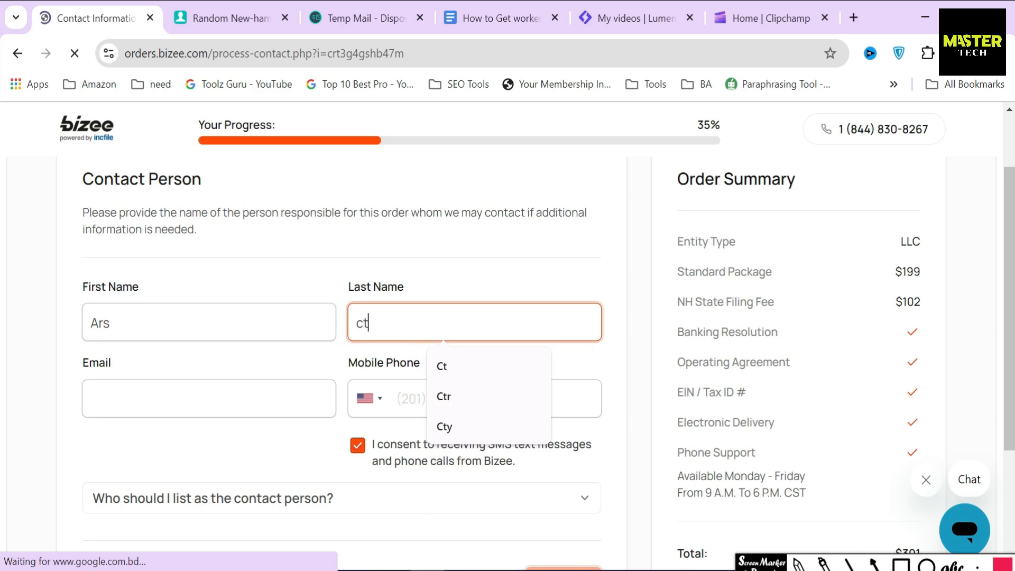
click(428, 272)
Step: Copy the temporary email address and paste it into the contact email field
click(385, 10)
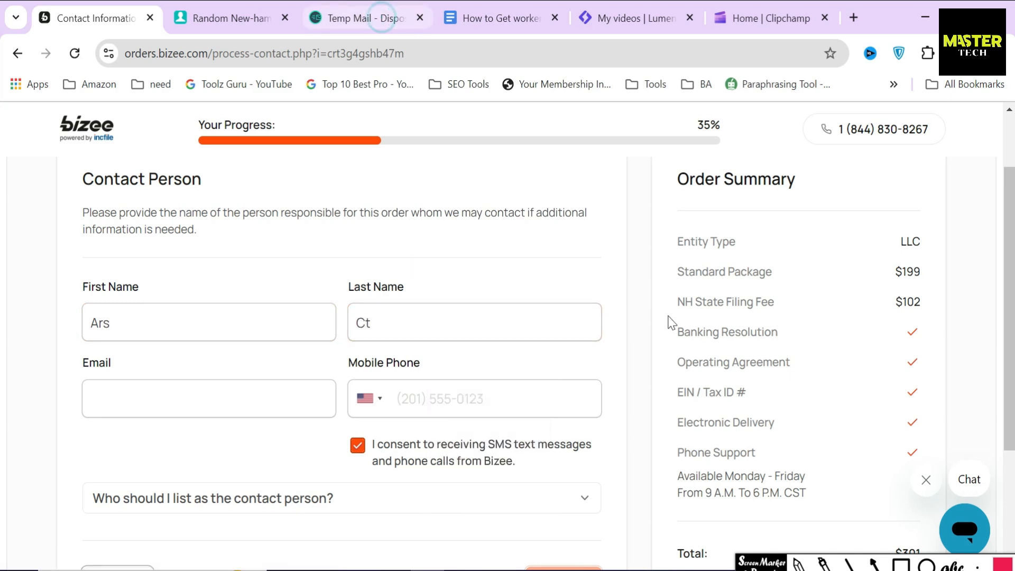
click(663, 274)
click(157, 29)
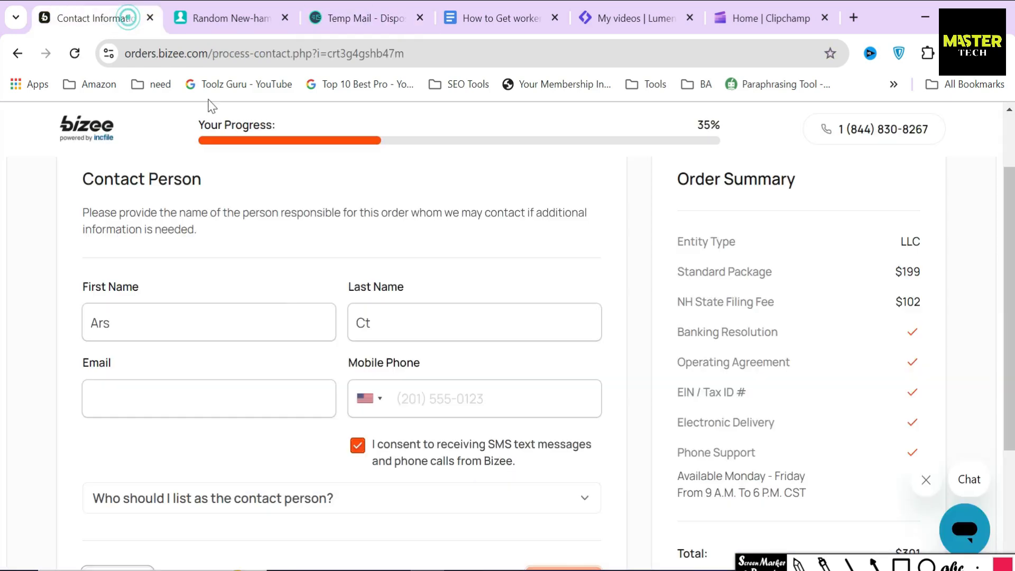
click(279, 400)
key(ctrl+v)
Step: Paste the generated mobile number into the phone field and submit the contact details
click(229, 26)
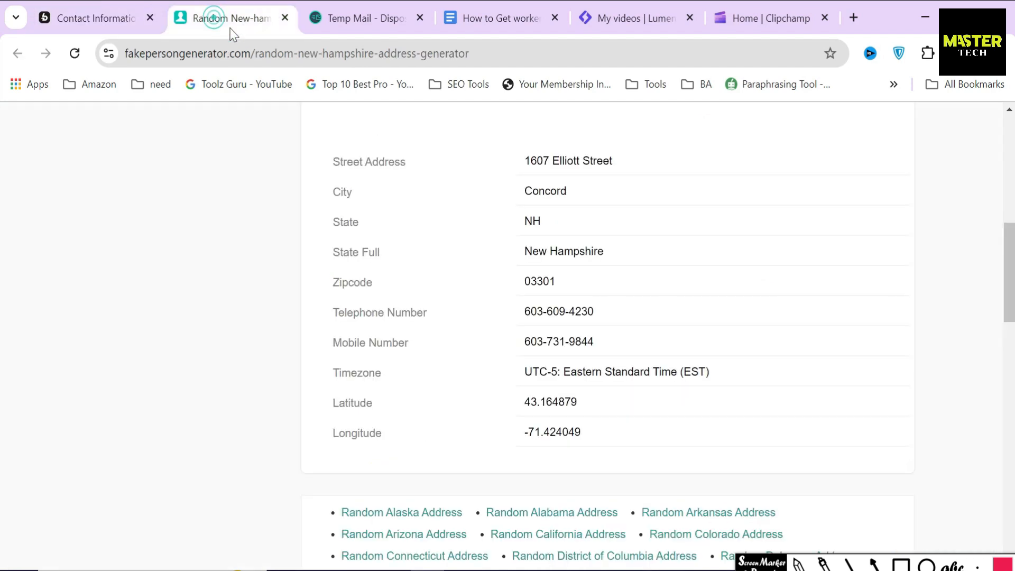
click(580, 338)
click(142, 22)
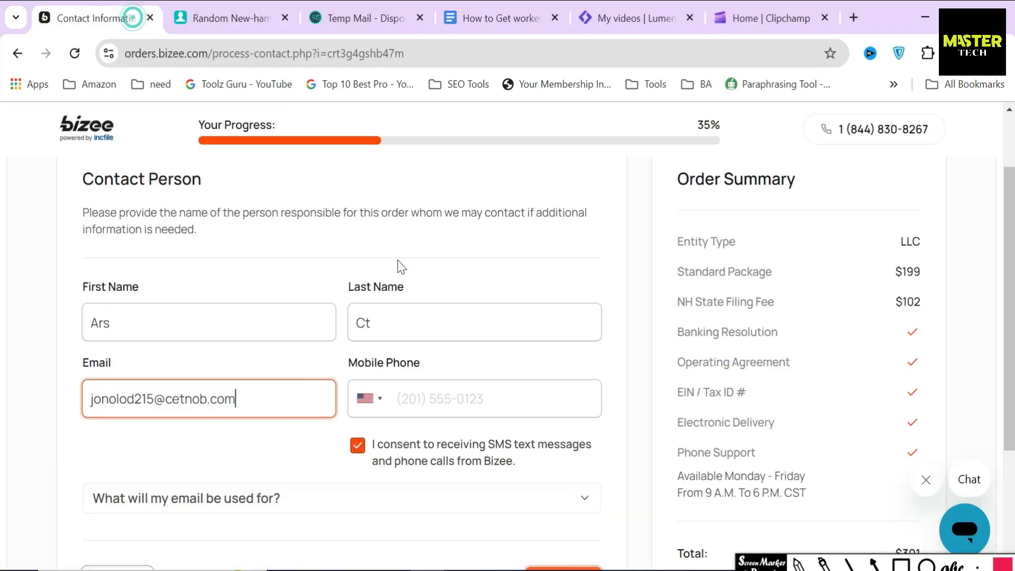
click(490, 403)
key(ctrl+v)
scroll(444, 397, down, 3)
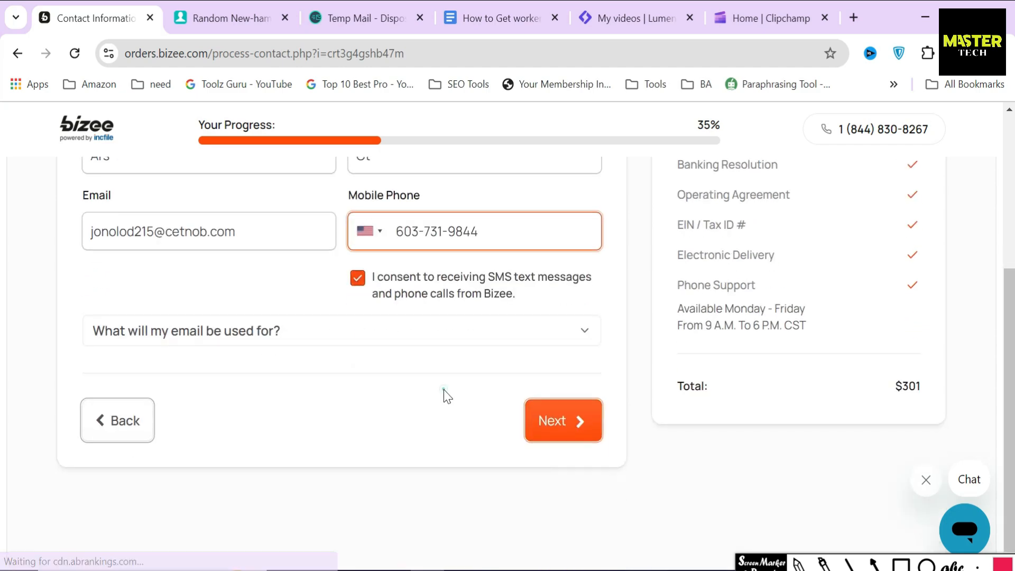
click(553, 433)
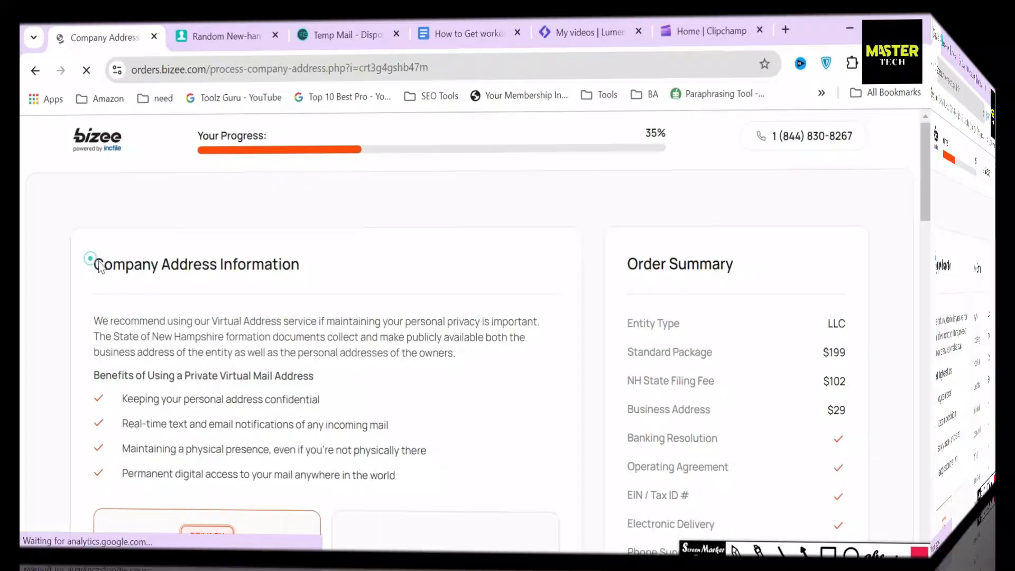
drag(85, 262, 310, 286)
click(308, 286)
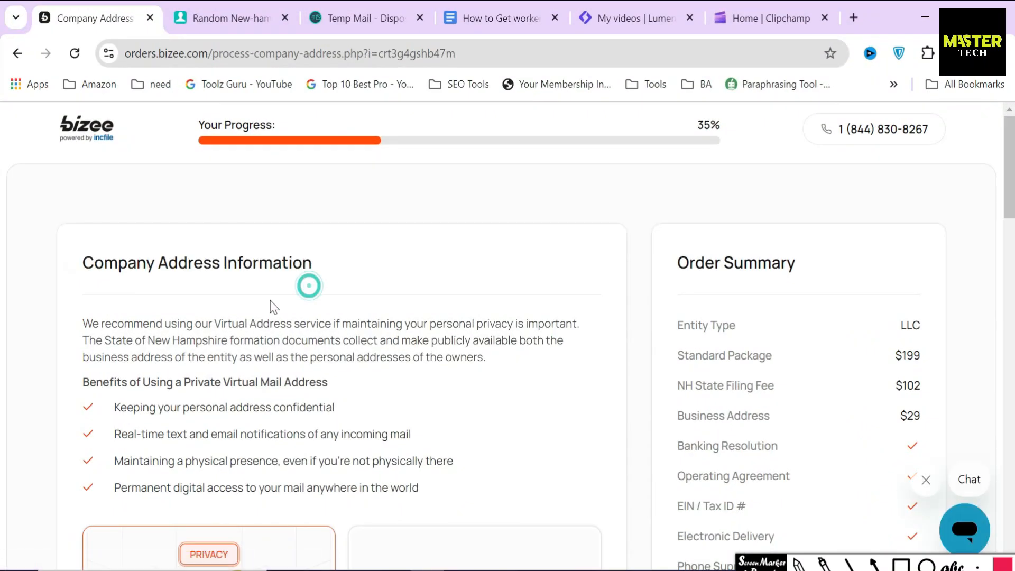
drag(133, 324, 300, 324)
click(297, 331)
drag(83, 340, 295, 340)
scroll(295, 341, down, 2)
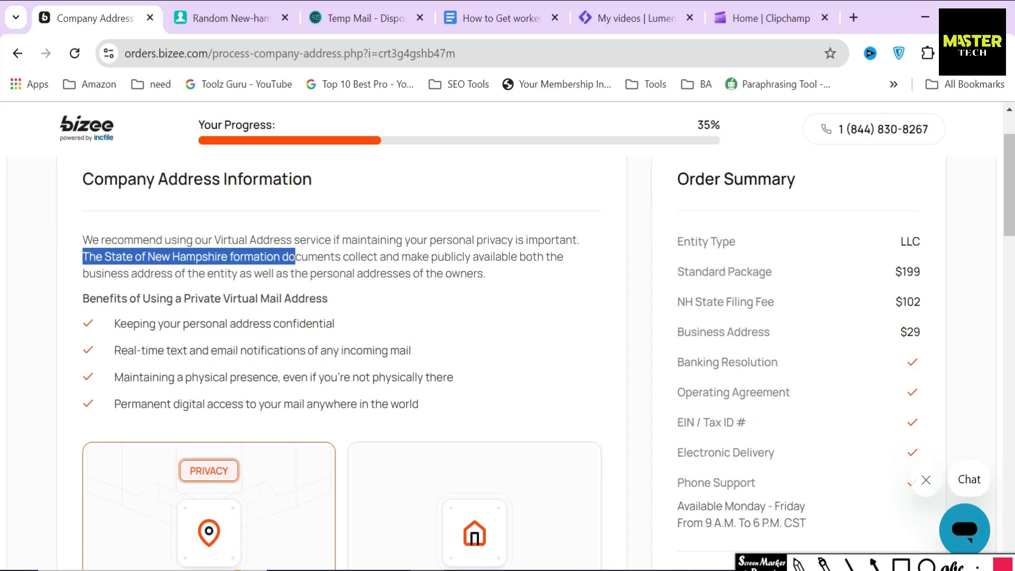
click(899, 564)
mouse_move(70, 311)
mouse_down()
mouse_move(227, 426)
mouse_move(437, 433)
mouse_move(463, 424)
mouse_up()
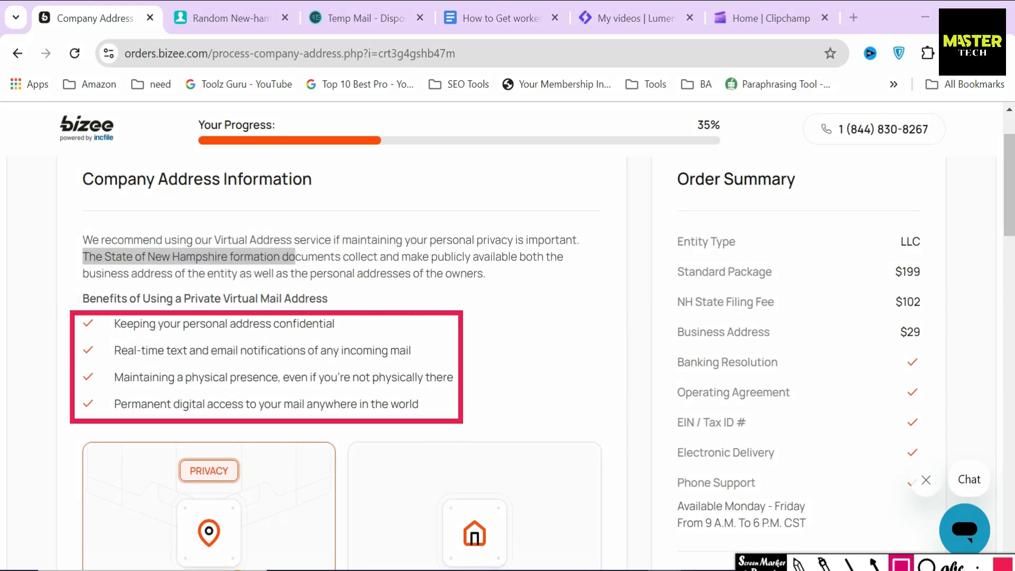
key(Escape)
scroll(591, 502, down, 3)
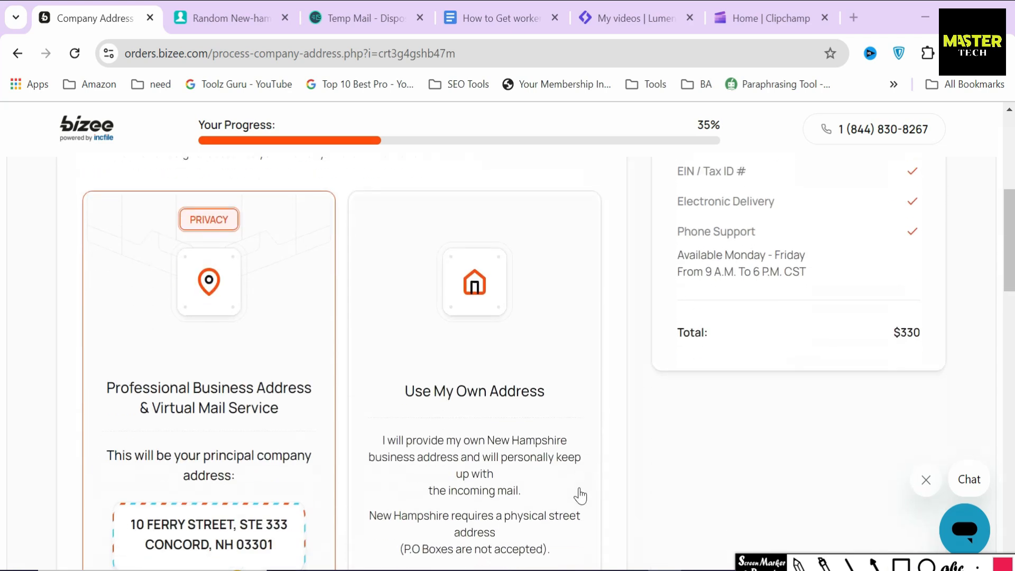
drag(190, 364, 307, 331)
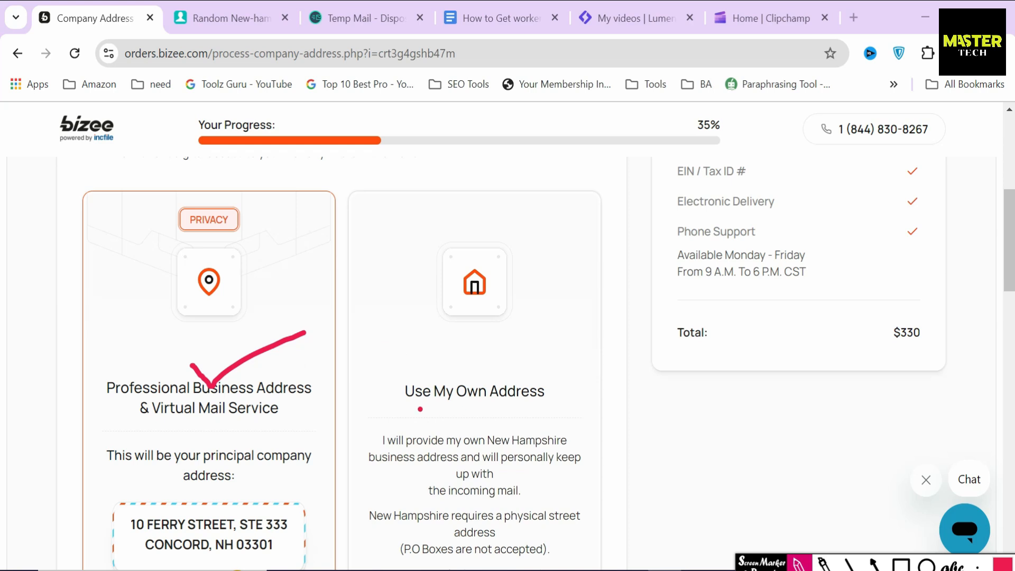
mouse_move(398, 371)
mouse_down()
mouse_move(377, 406)
mouse_move(587, 413)
mouse_move(542, 353)
mouse_move(420, 366)
mouse_up()
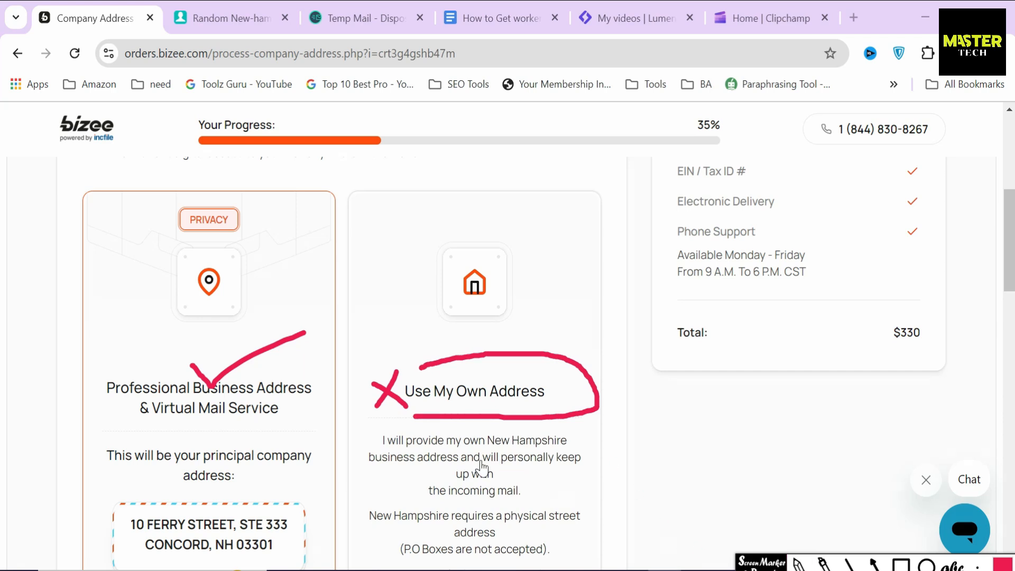
drag(373, 436, 458, 485)
drag(531, 525, 550, 538)
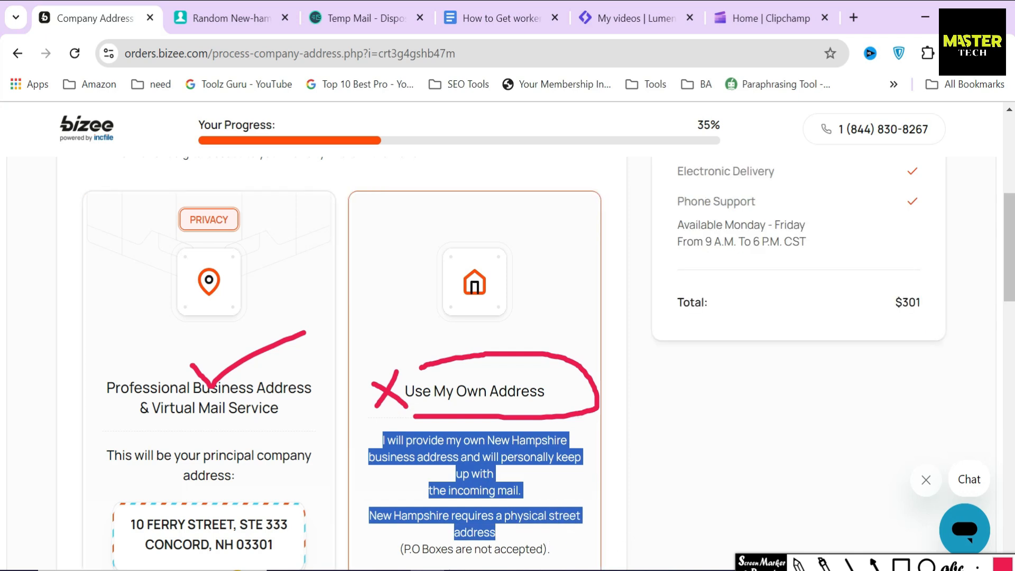
key(Escape)
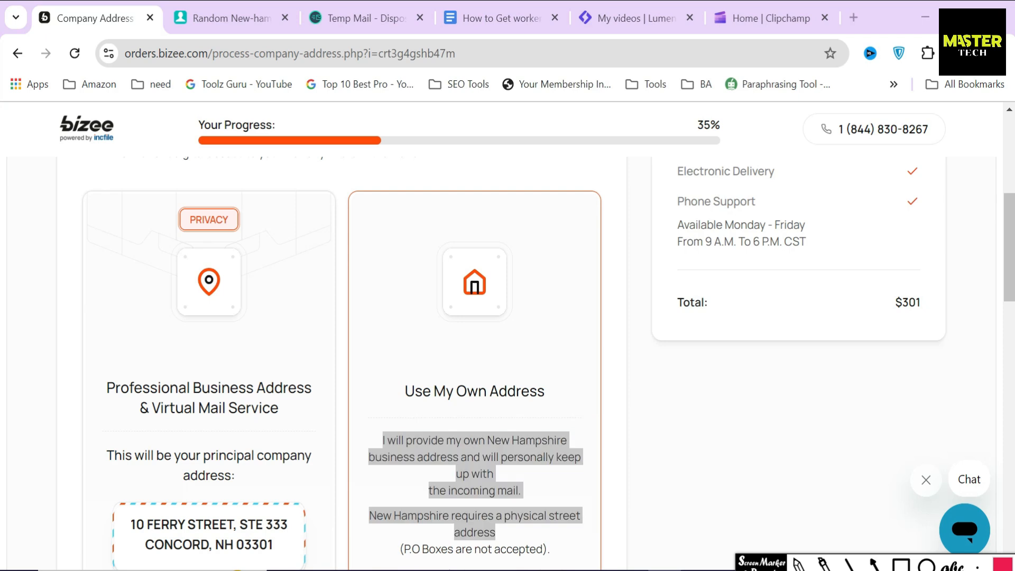
click(605, 491)
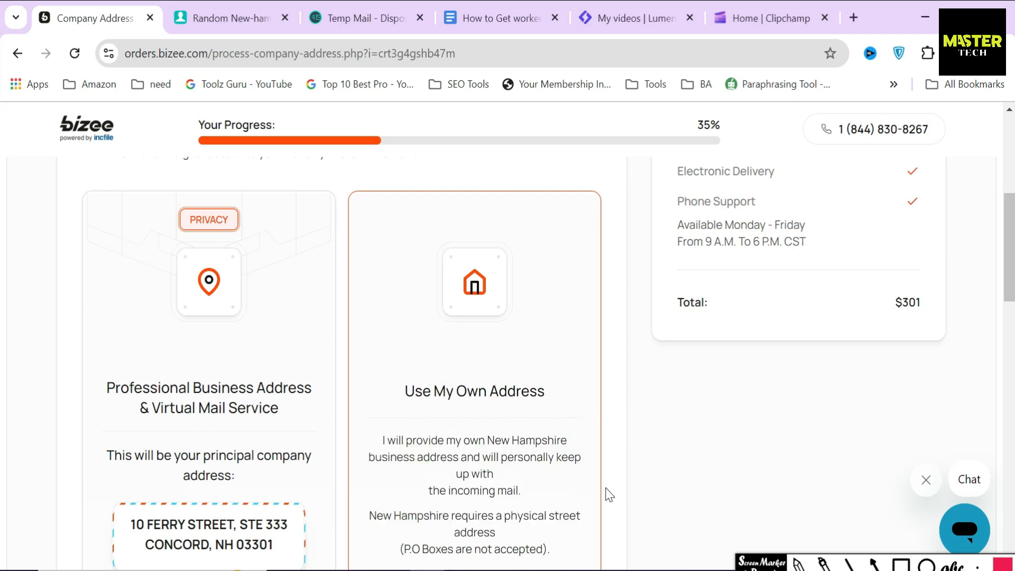
scroll(608, 494, down, 3)
click(260, 360)
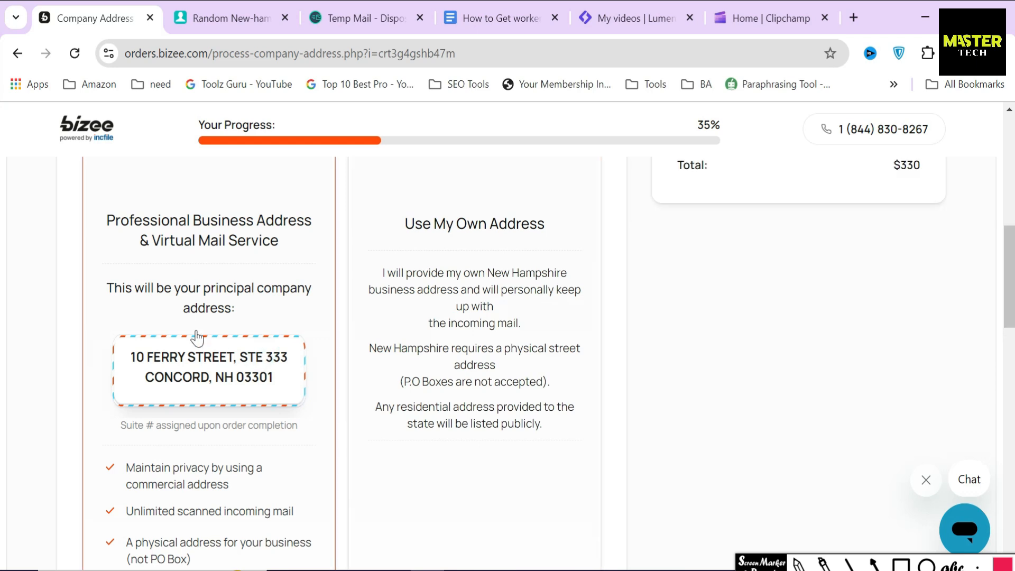
drag(106, 286, 282, 396)
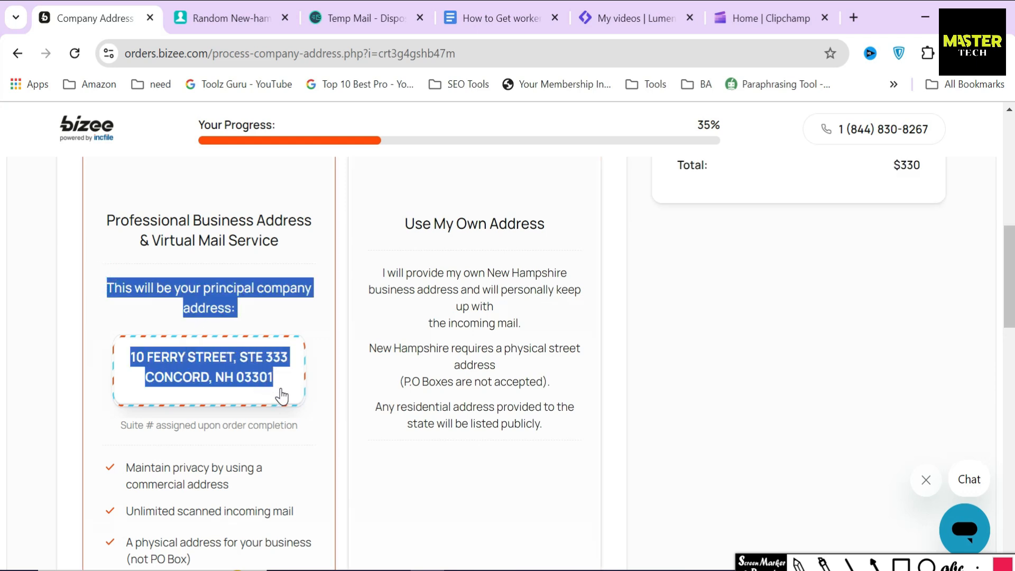
click(340, 403)
scroll(340, 403, down, 5)
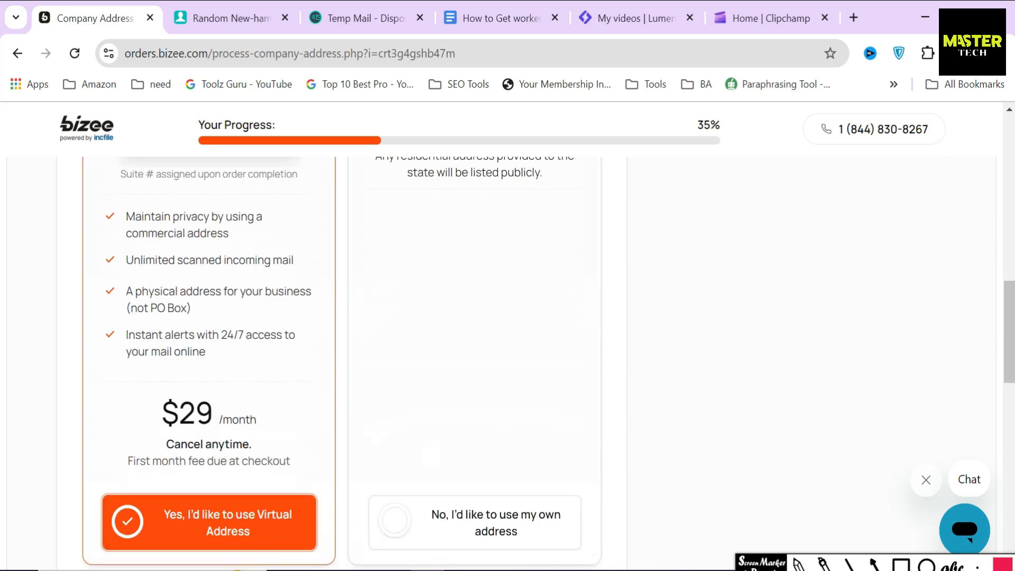
click(901, 564)
mouse_move(142, 383)
mouse_down()
mouse_move(169, 433)
mouse_move(260, 439)
mouse_up()
key(Escape)
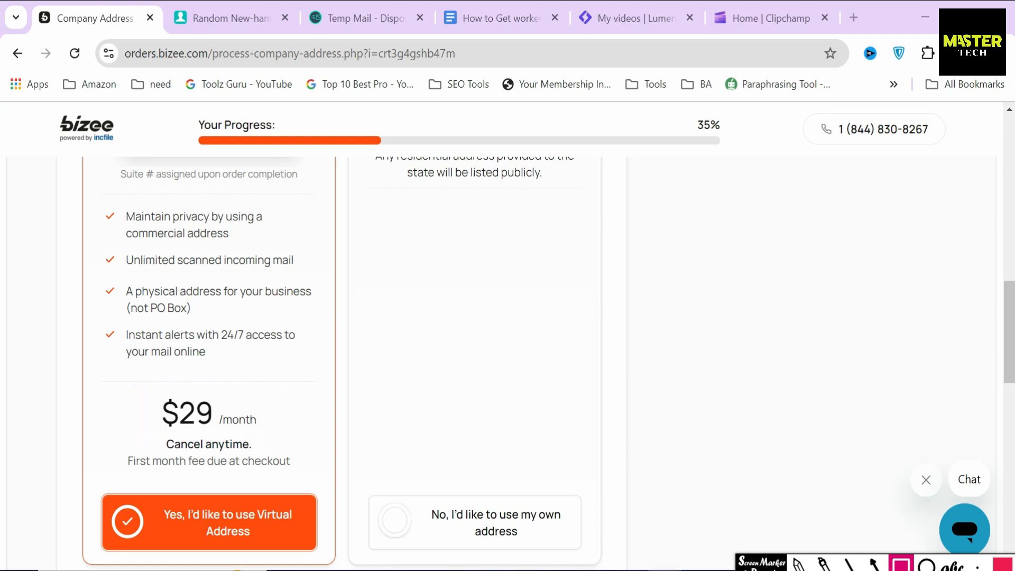
Step: Fill in the contact street address and second address line from the generator
scroll(407, 464, down, 6)
drag(85, 309, 236, 312)
scroll(236, 312, down, 3)
click(197, 349)
text(234)
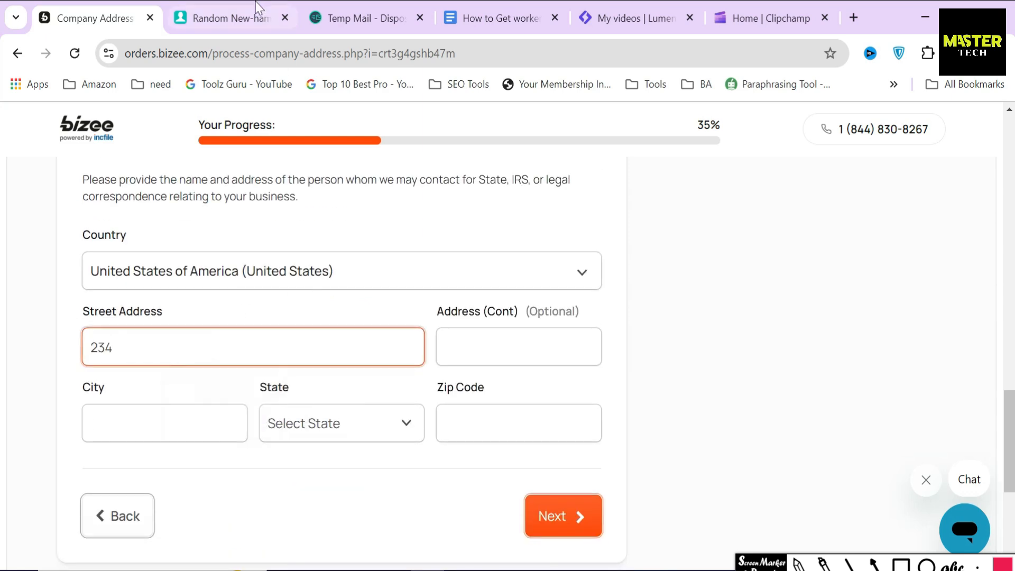
click(256, 6)
click(84, 13)
click(507, 347)
key(ctrl+v)
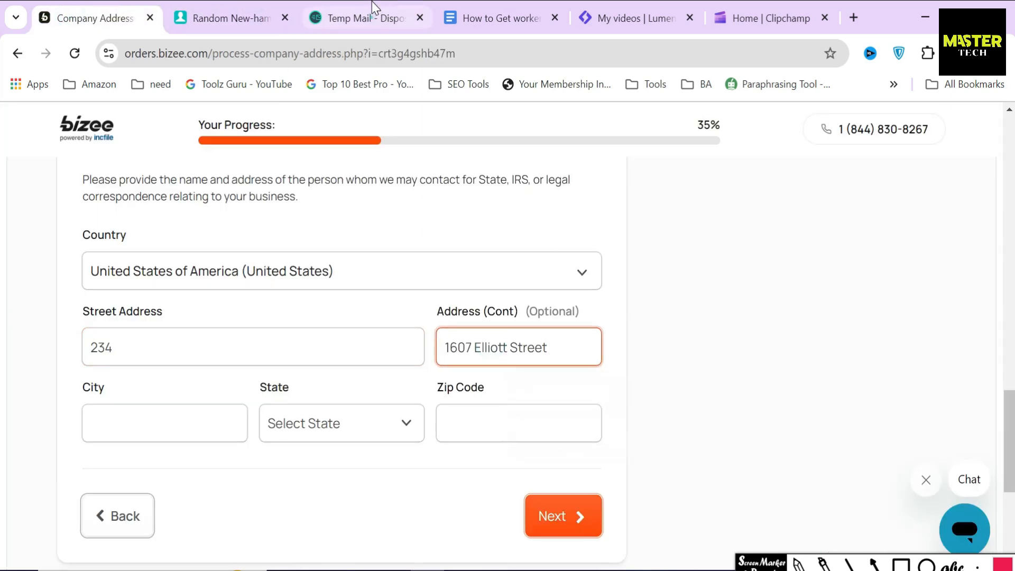
Step: Fill in the generated city and zip code
click(372, 3)
click(192, 5)
click(547, 191)
click(120, 7)
click(204, 426)
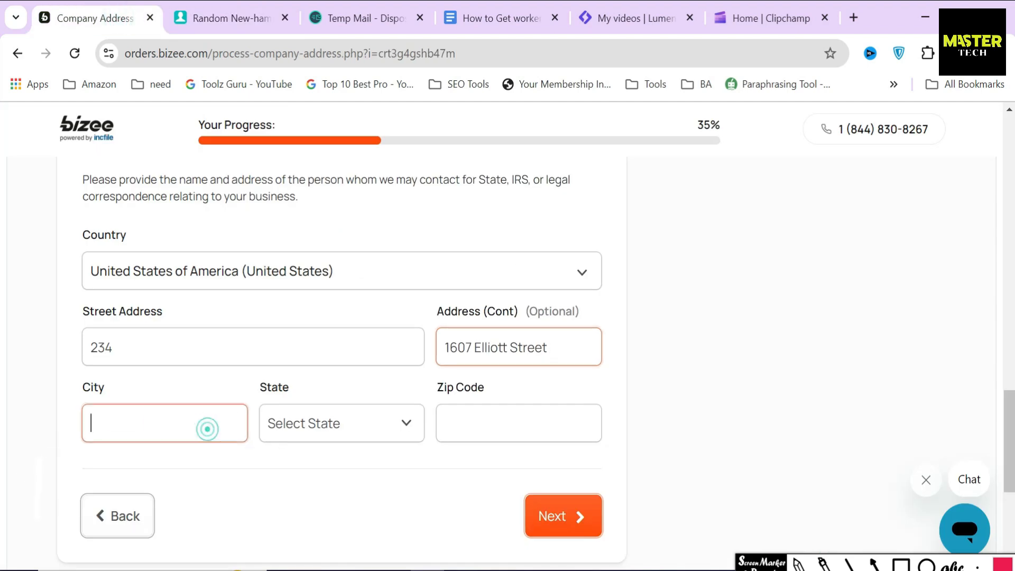
click(227, 17)
click(539, 281)
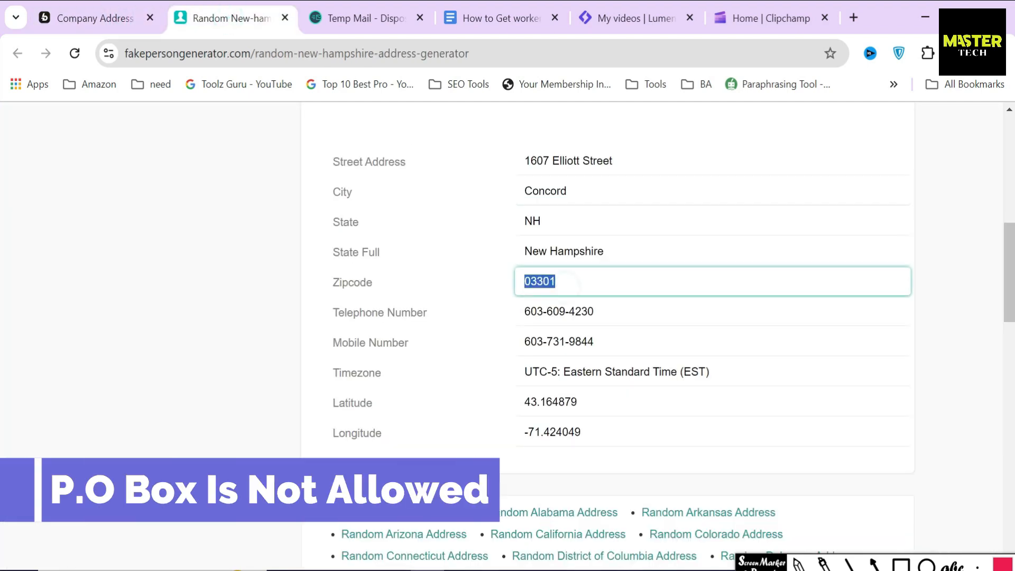
click(132, 6)
click(518, 423)
key(ctrl+v)
Step: Choose New Hampshire as the state and submit the contact address
click(368, 430)
scroll(331, 297, down, 5)
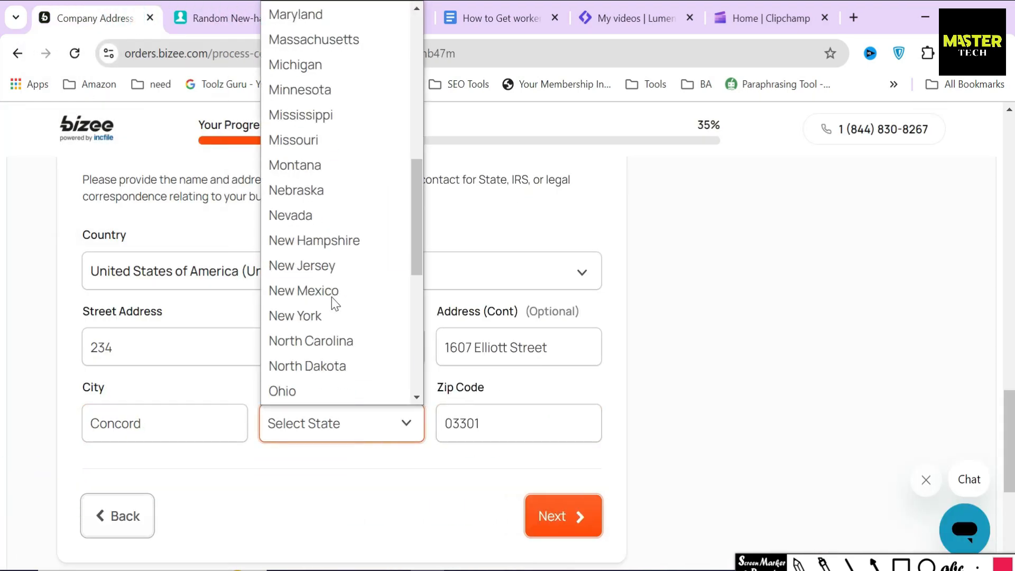
click(317, 240)
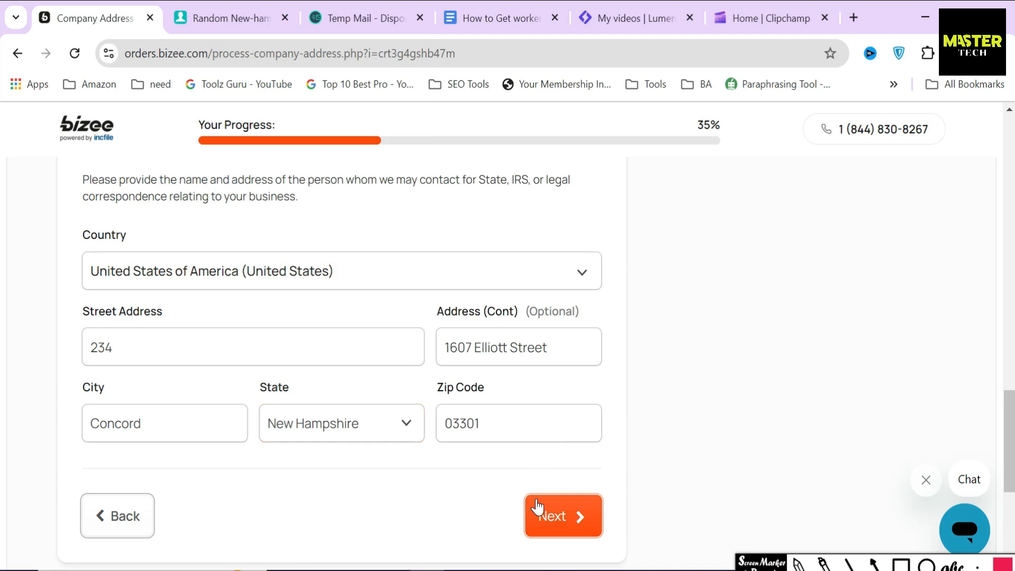
click(537, 507)
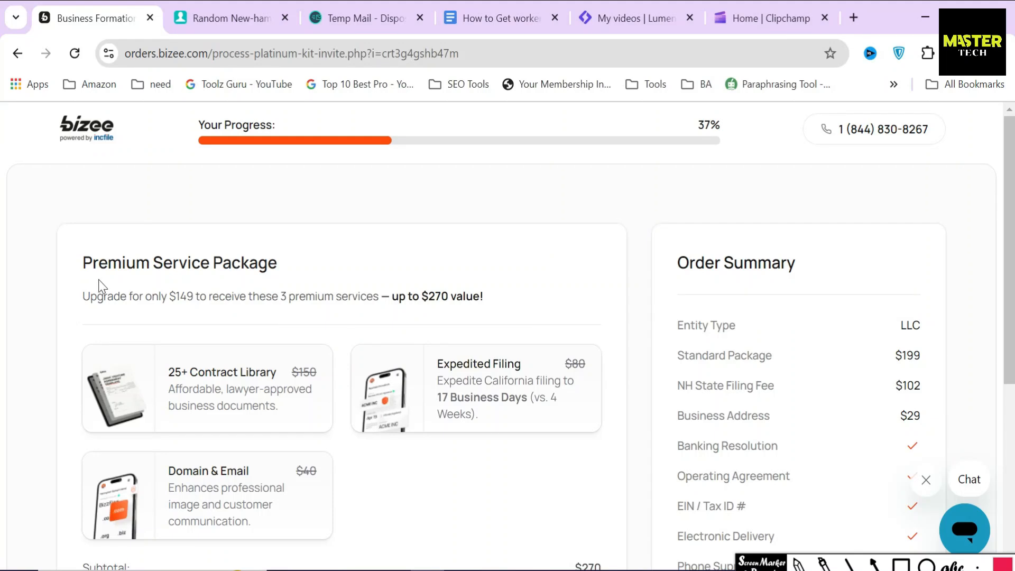
Step: Highlight the $149 price, Standard $199 line, Expedited Filing $80 and Contract Library $150 items
drag(145, 296, 200, 296)
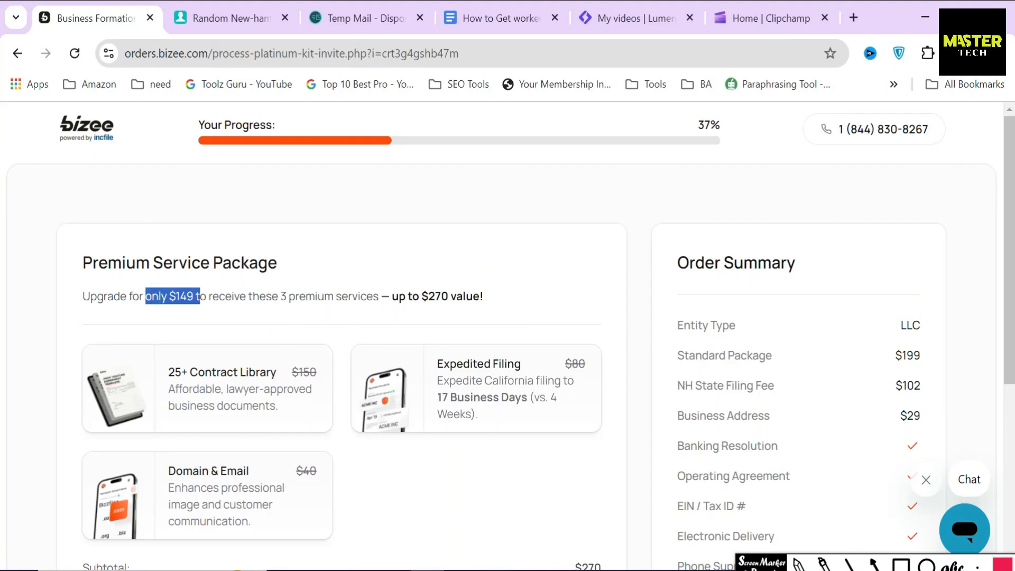
drag(279, 296, 373, 295)
drag(82, 268, 320, 288)
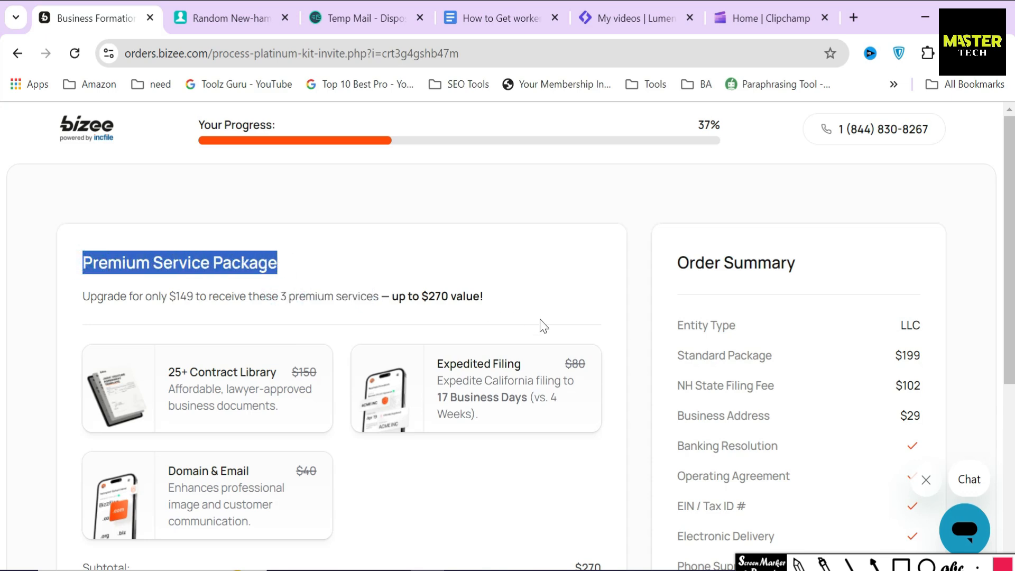
click(607, 281)
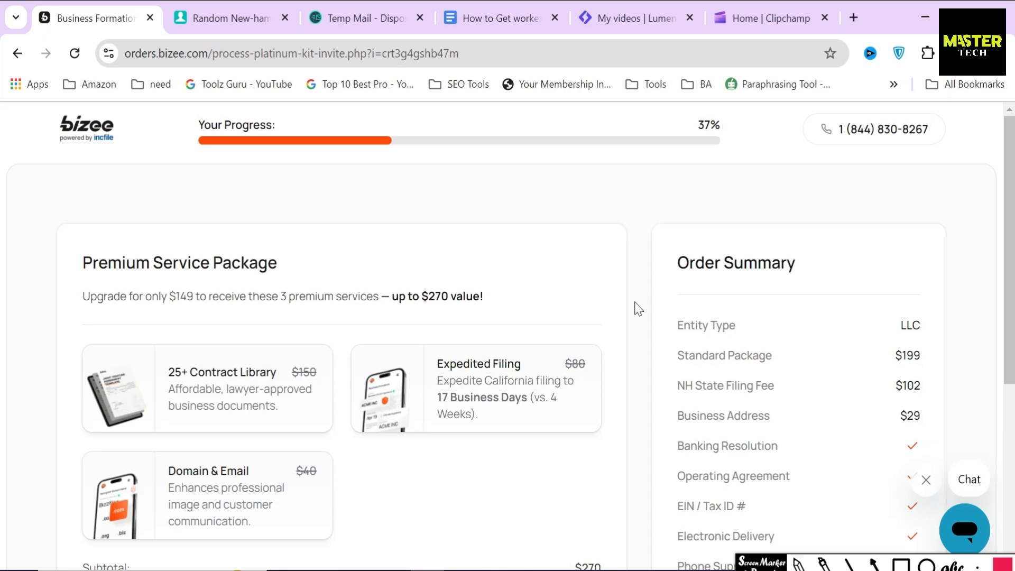
drag(675, 356, 931, 366)
click(645, 363)
drag(423, 363, 595, 370)
drag(152, 364, 319, 373)
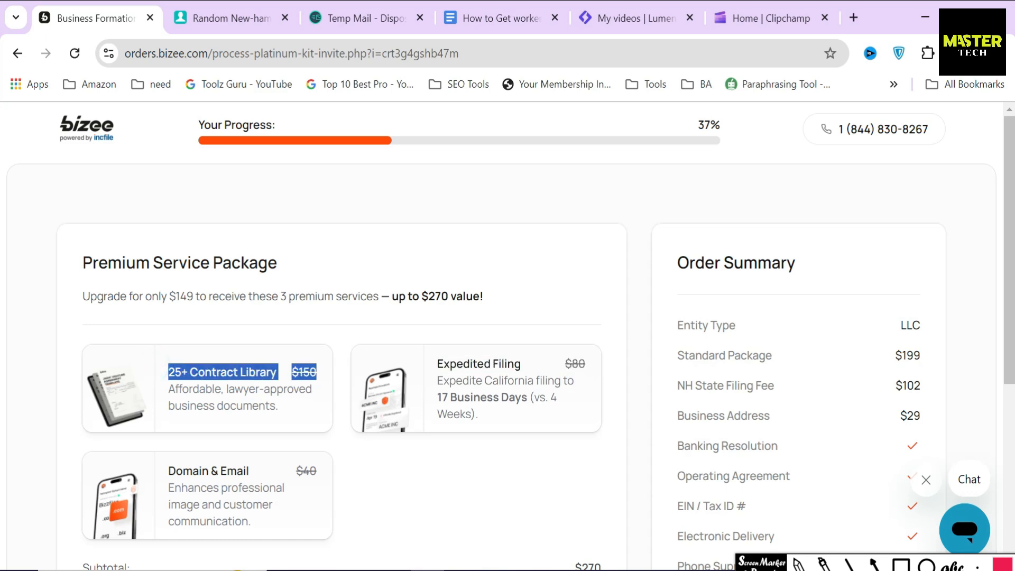
Step: Review the remaining offer details and accept the $149 limited-time Premium package offer
drag(168, 474, 435, 446)
scroll(529, 399, down, 3)
drag(554, 395, 624, 406)
drag(559, 422, 595, 430)
drag(552, 455, 619, 448)
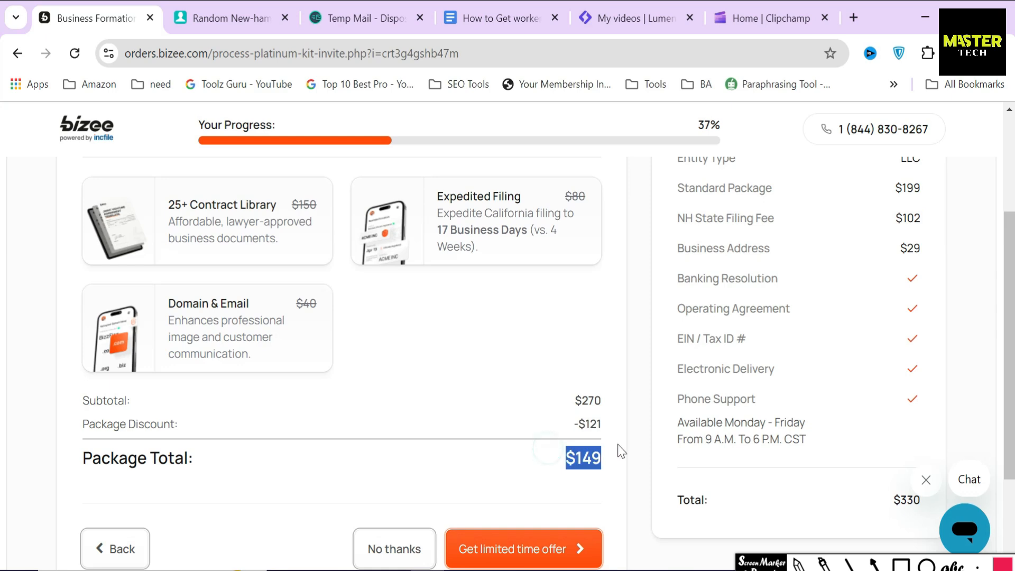
scroll(623, 441, down, 3)
click(875, 563)
drag(519, 344, 519, 386)
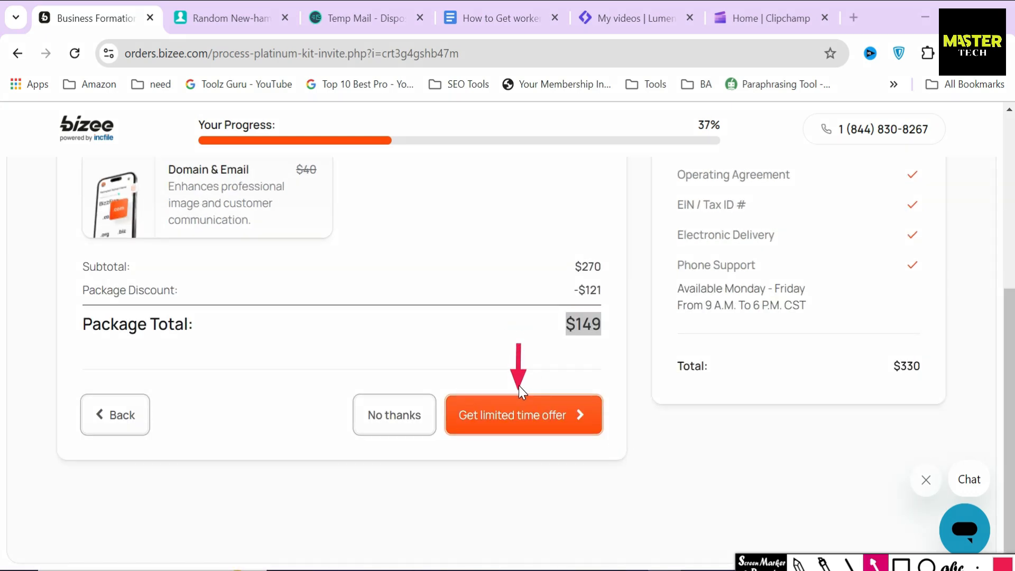
key(Escape)
click(504, 416)
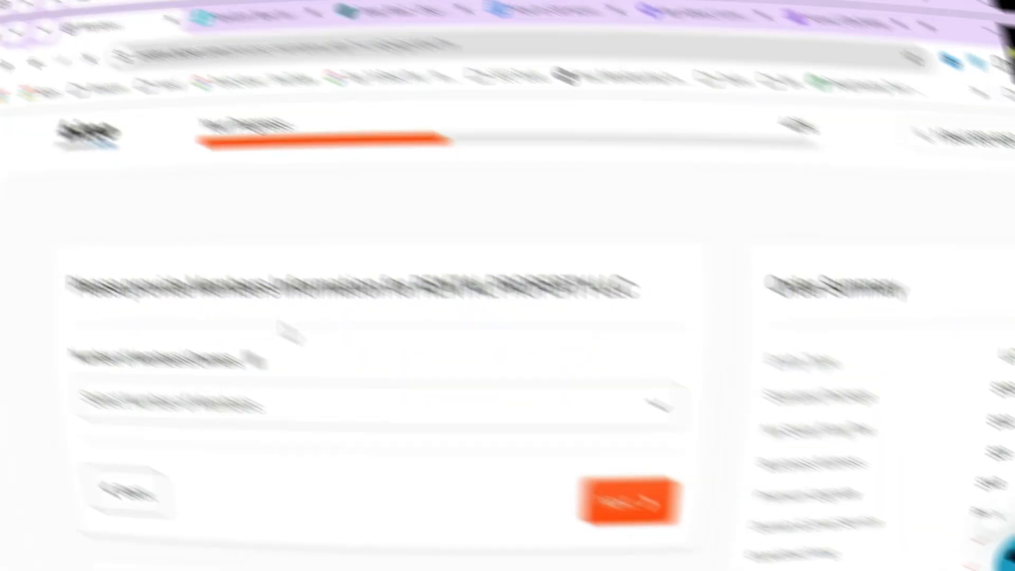
Step: Set the Number of Members/Owners to 1
drag(82, 263, 569, 267)
click(407, 300)
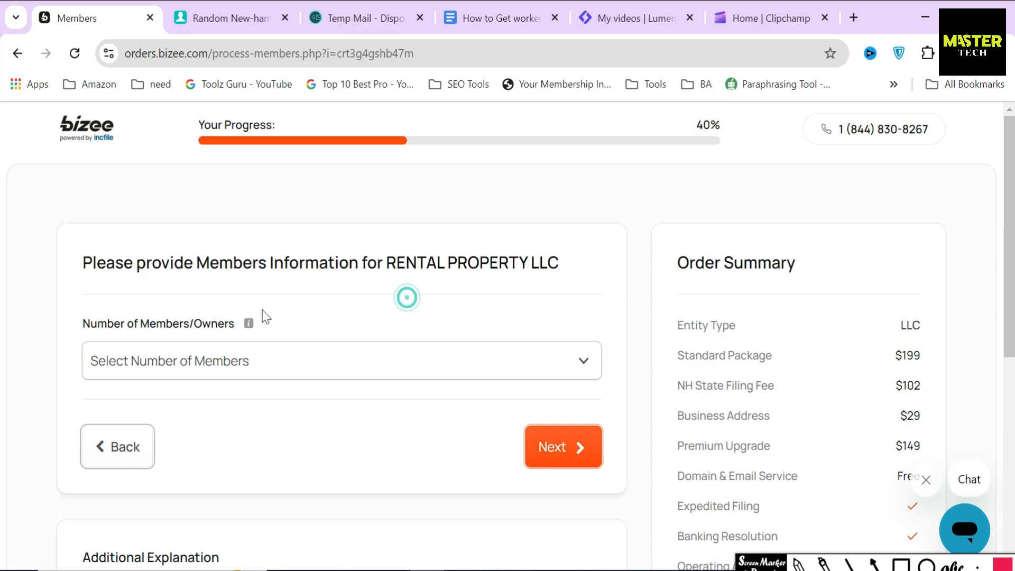
drag(77, 324, 245, 332)
scroll(233, 332, down, 2)
click(222, 275)
click(141, 334)
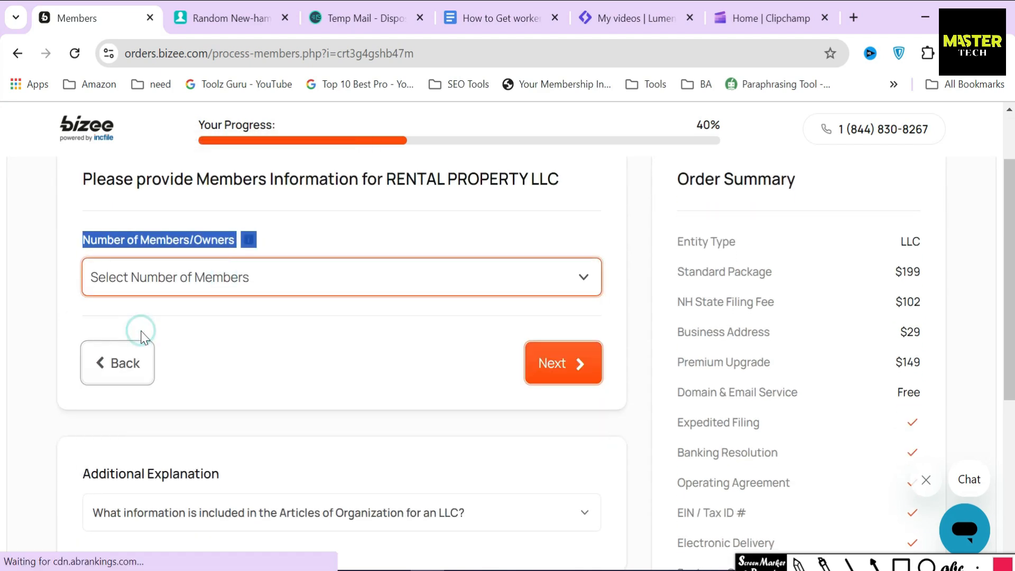
click(75, 273)
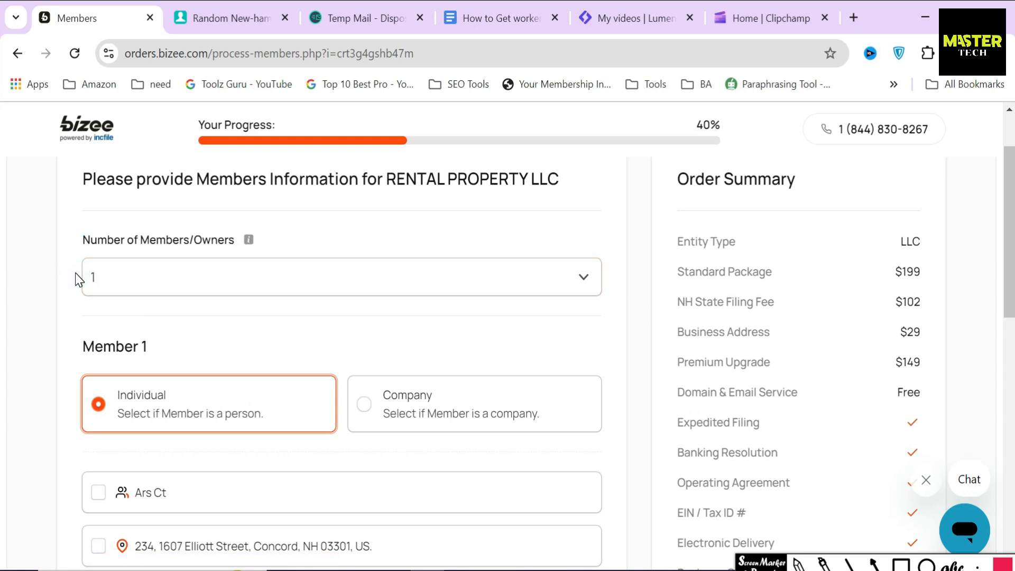
click(123, 280)
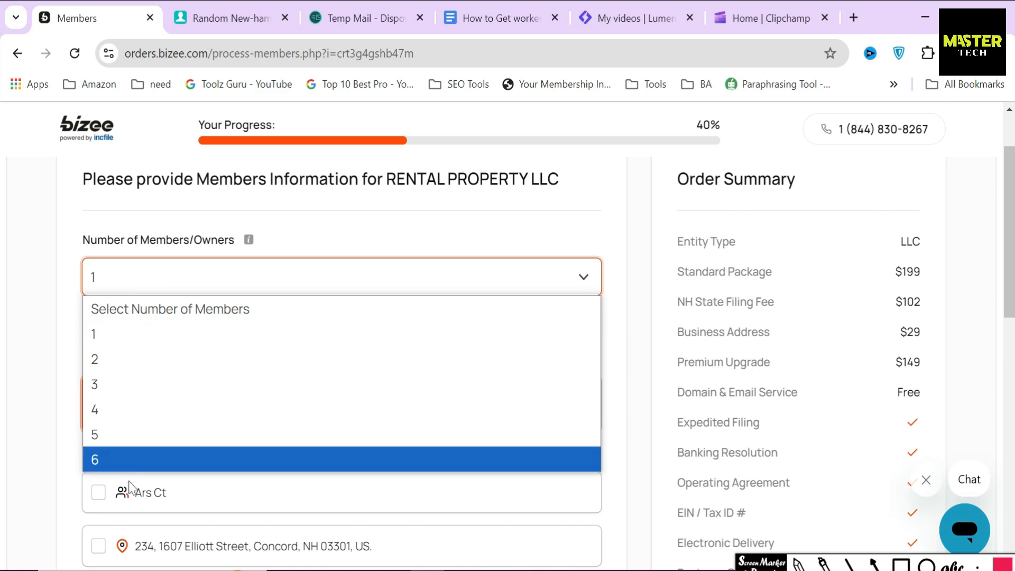
click(71, 370)
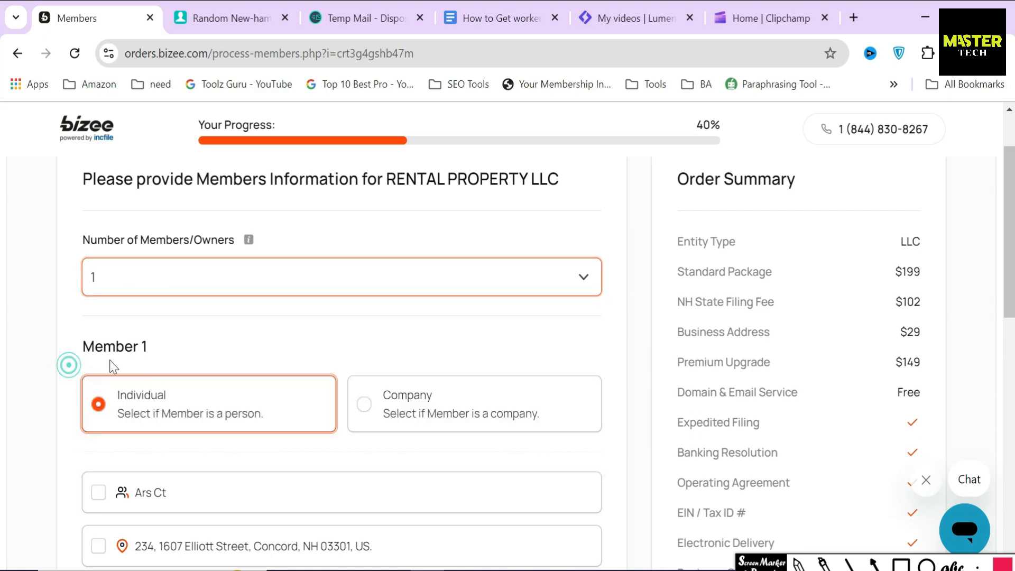
Step: Compare the Company member type, then set Member 1 back to Individual
scroll(151, 353, down, 2)
drag(78, 267, 176, 268)
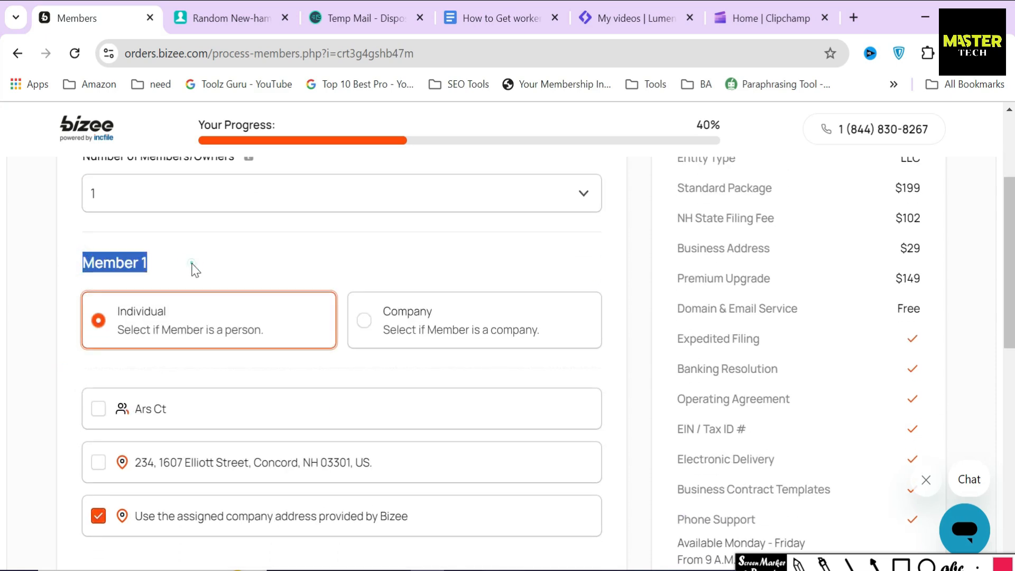
click(194, 268)
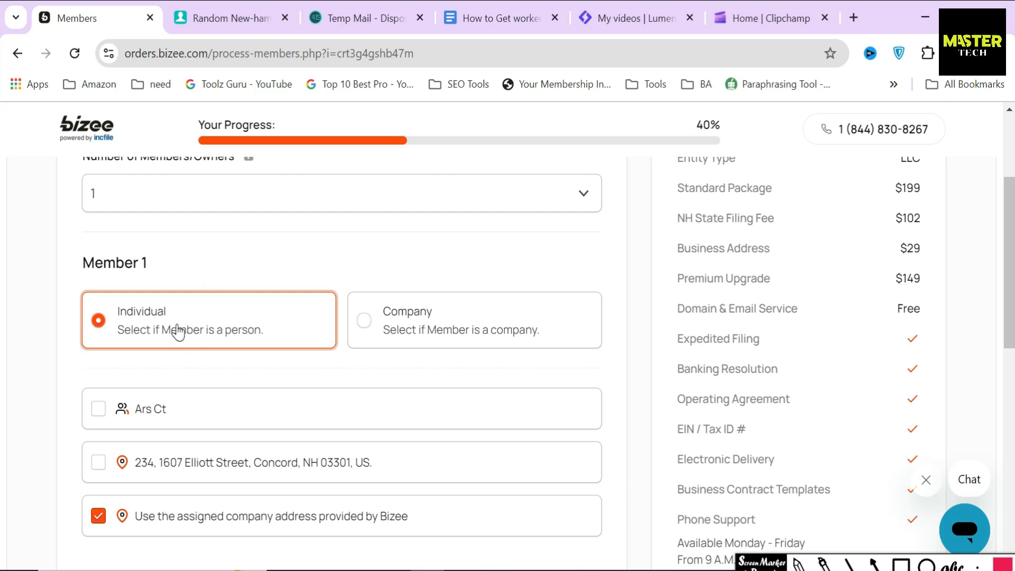
click(426, 312)
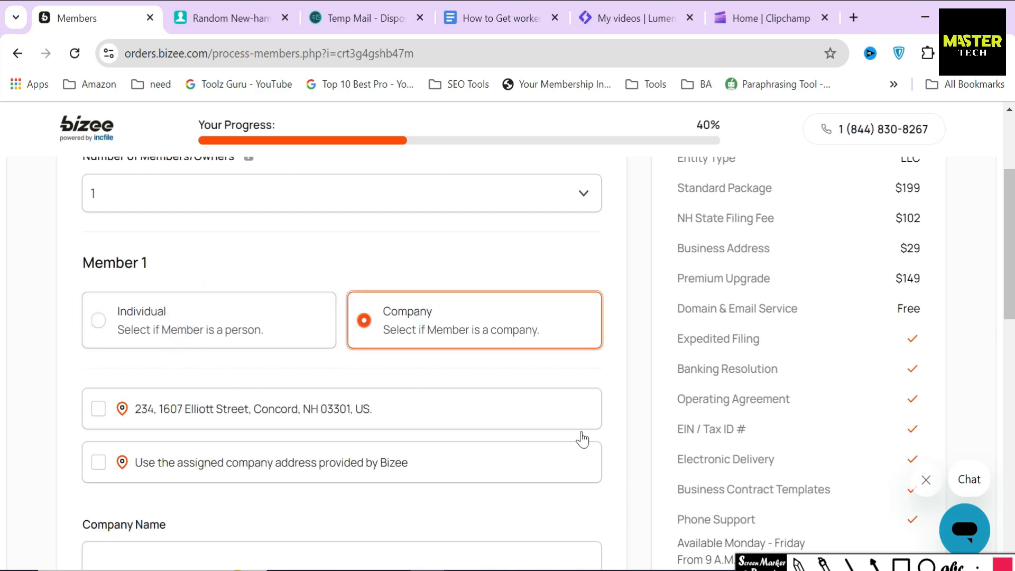
click(875, 565)
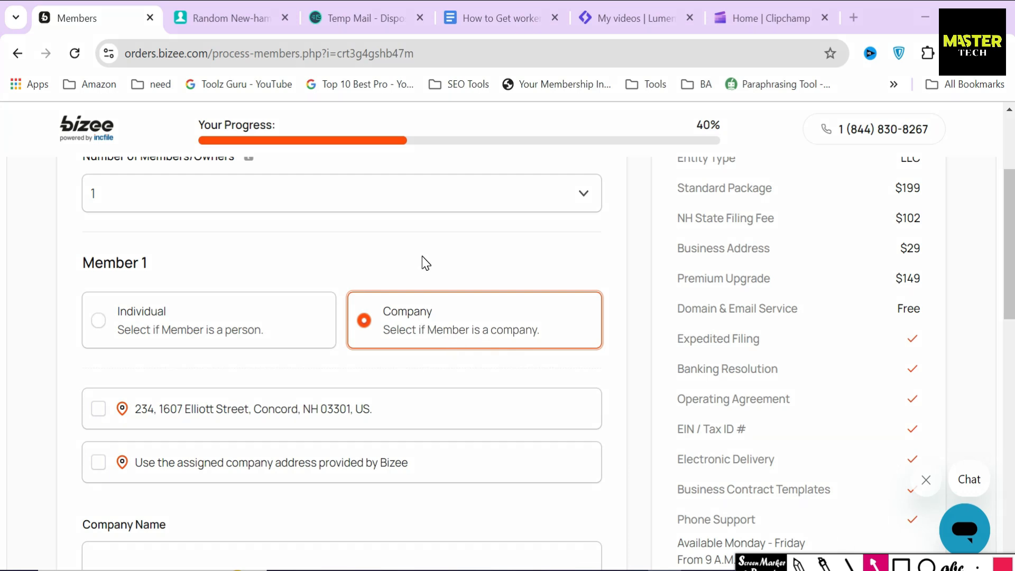
drag(421, 257, 406, 305)
key(Escape)
click(201, 333)
Step: Tick the member name option and 'Use the assigned company address provided by Bizee'
click(876, 564)
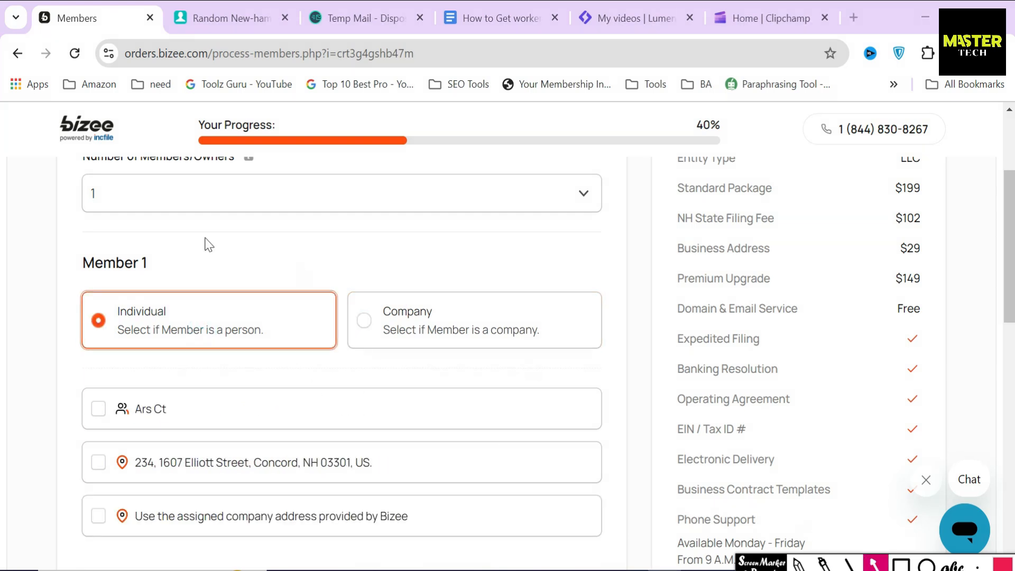
drag(169, 262, 152, 306)
drag(45, 408, 83, 409)
drag(35, 517, 83, 517)
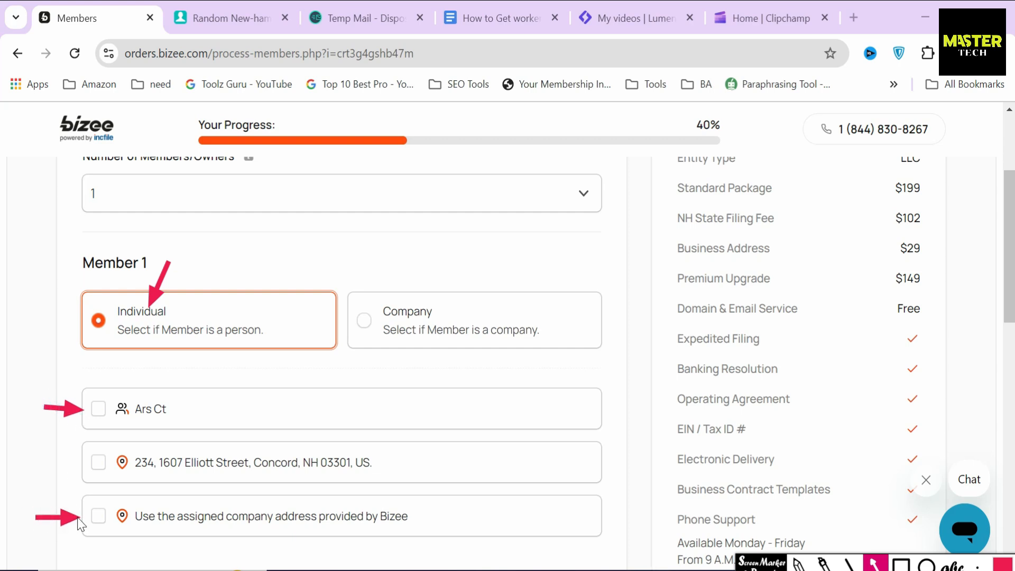
key(Escape)
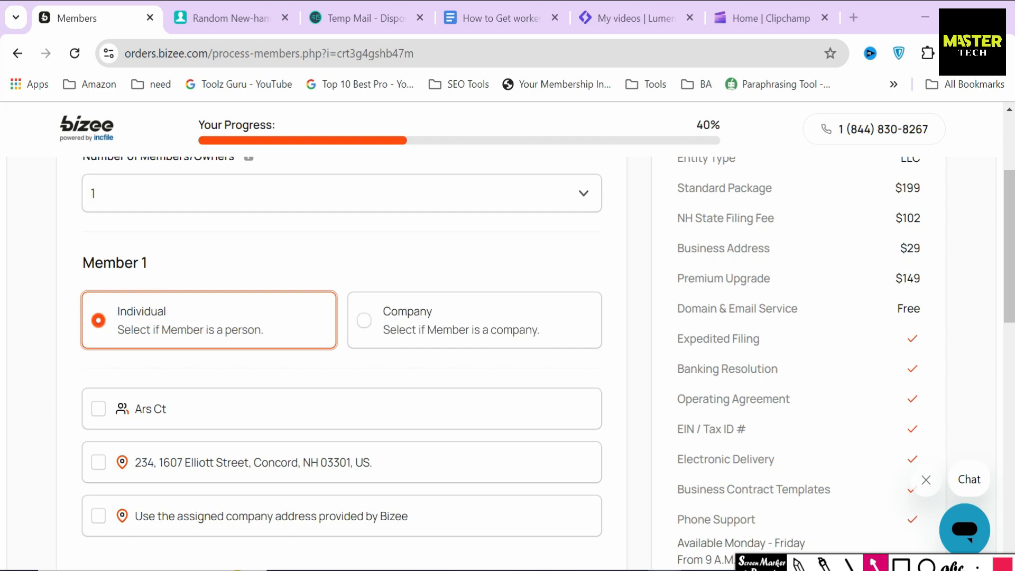
click(98, 409)
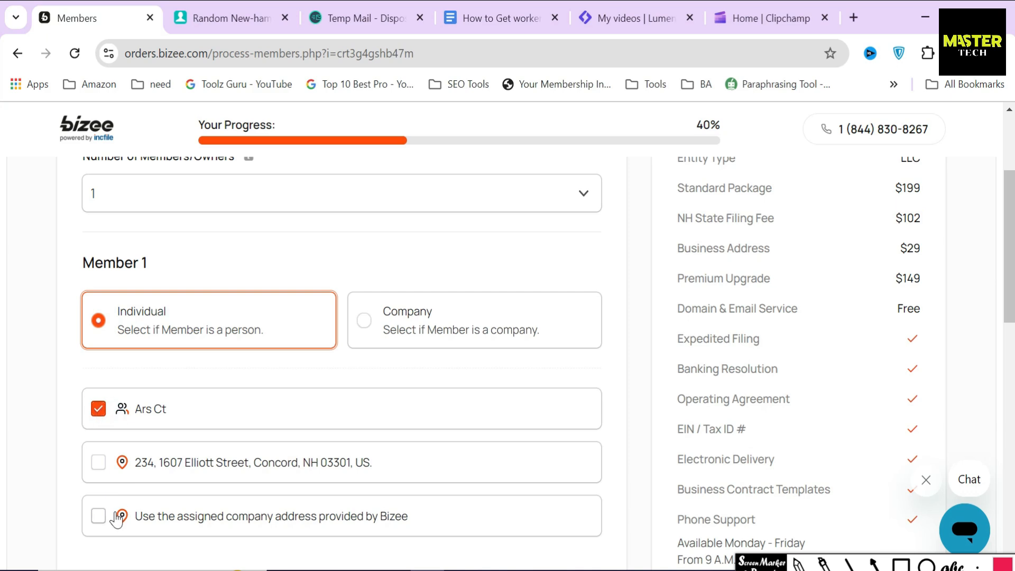
click(98, 516)
scroll(477, 384, down, 3)
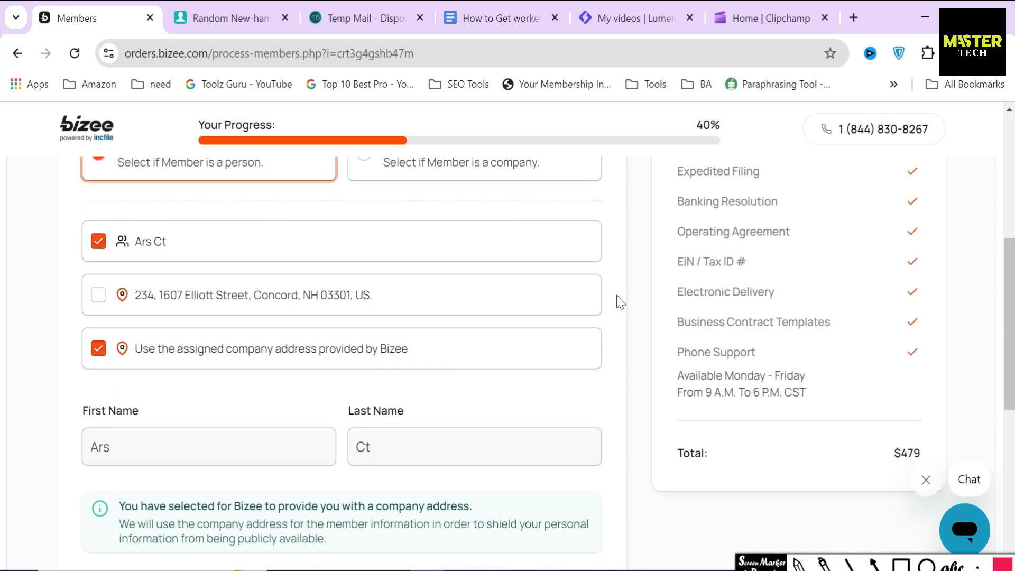
drag(423, 349, 141, 352)
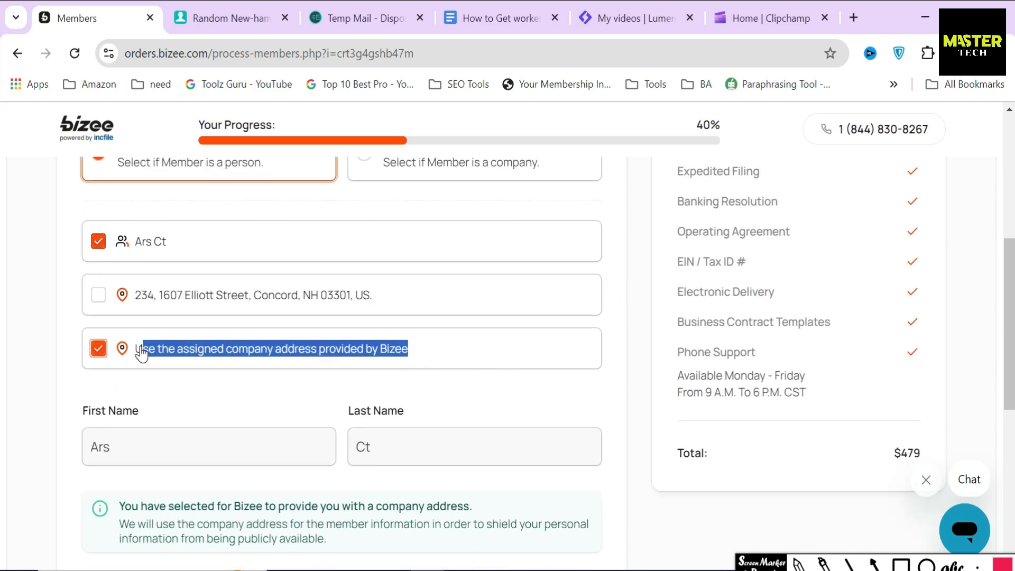
click(236, 385)
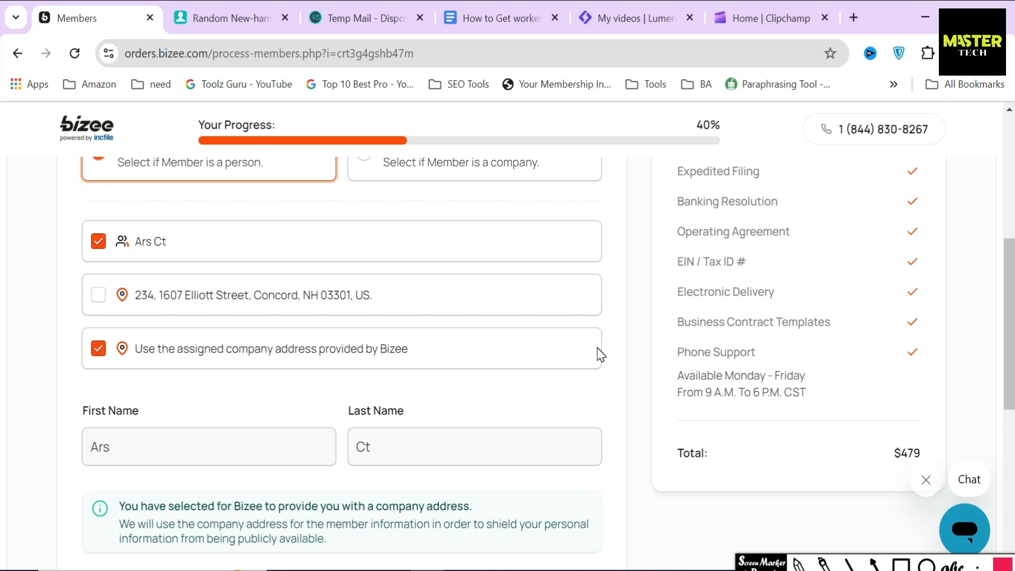
scroll(597, 348, down, 5)
Step: Submit the member details to reach the Registered Agent Information page
click(531, 384)
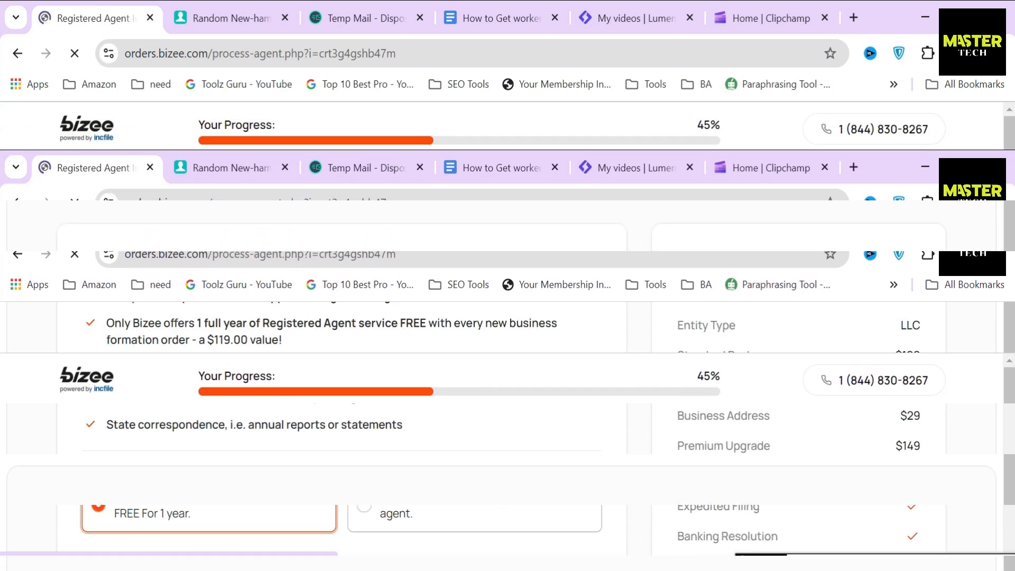
drag(79, 263, 318, 268)
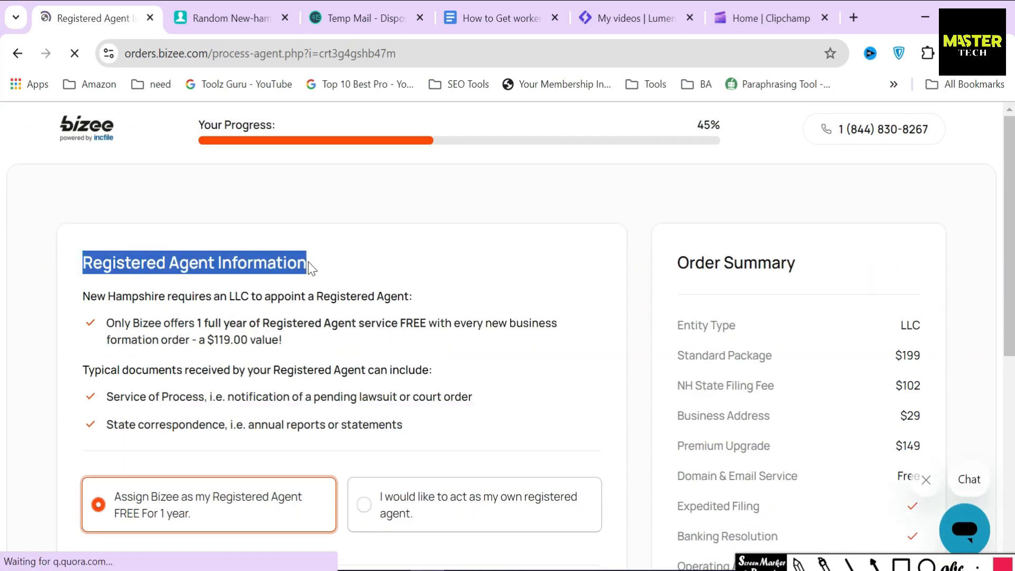
click(357, 268)
Step: Mark up the New Hampshire registered agent requirement and the $119.00 value note, then clear the marks
click(904, 560)
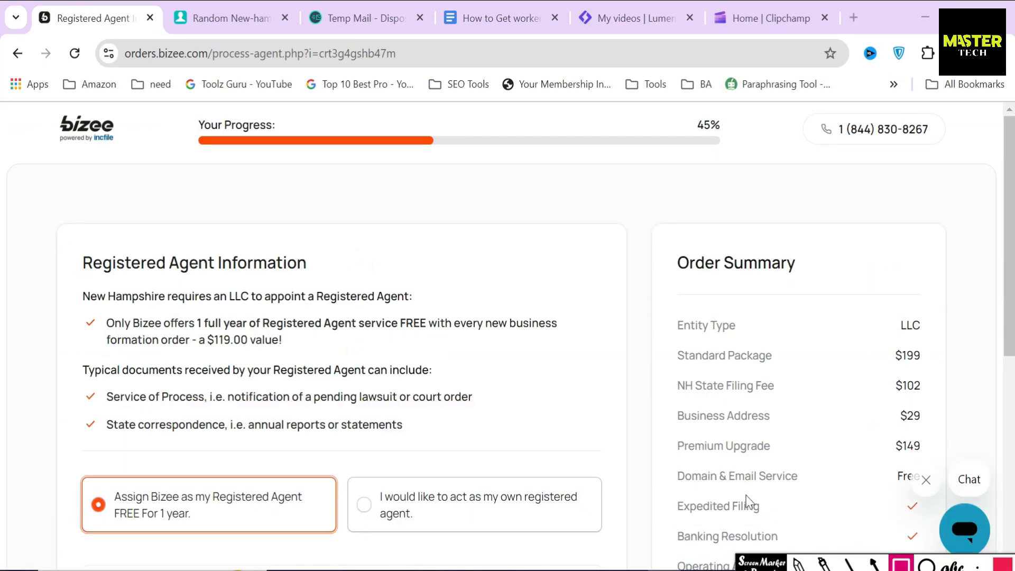
mouse_move(72, 284)
mouse_down()
mouse_move(229, 310)
mouse_move(428, 310)
mouse_up()
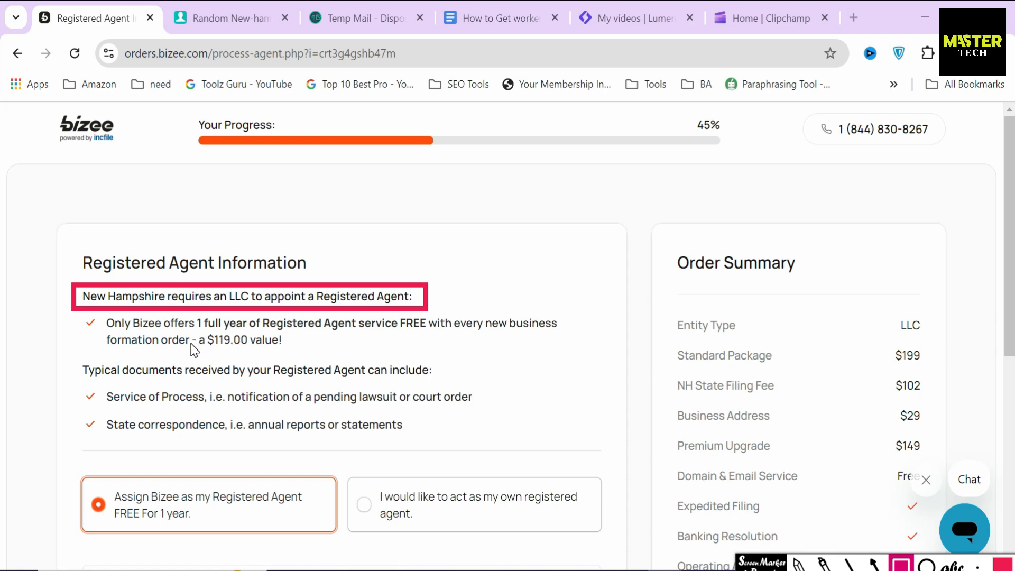
mouse_move(197, 330)
mouse_down()
mouse_move(214, 352)
mouse_move(288, 352)
mouse_up()
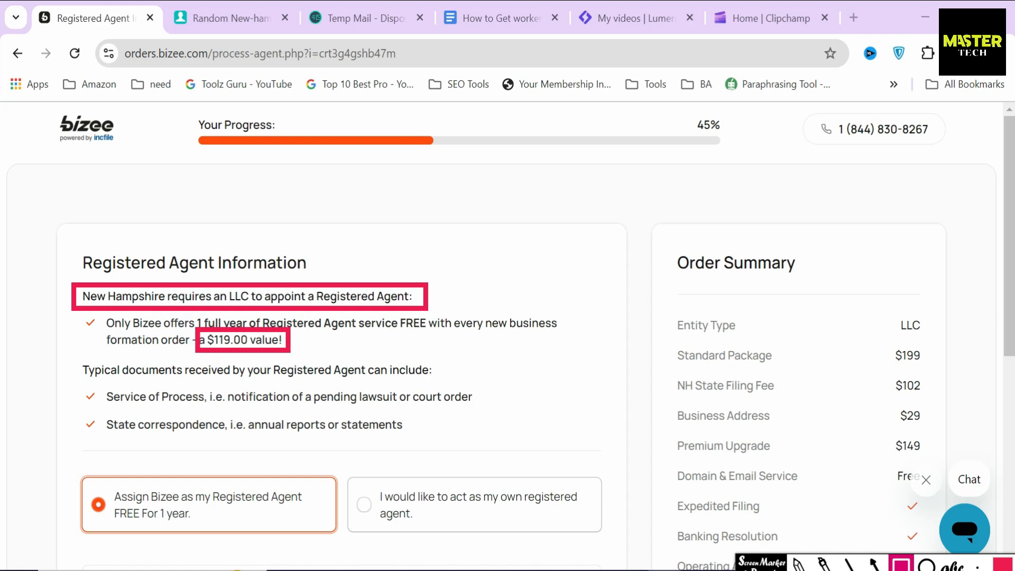
click(875, 565)
drag(354, 341, 297, 341)
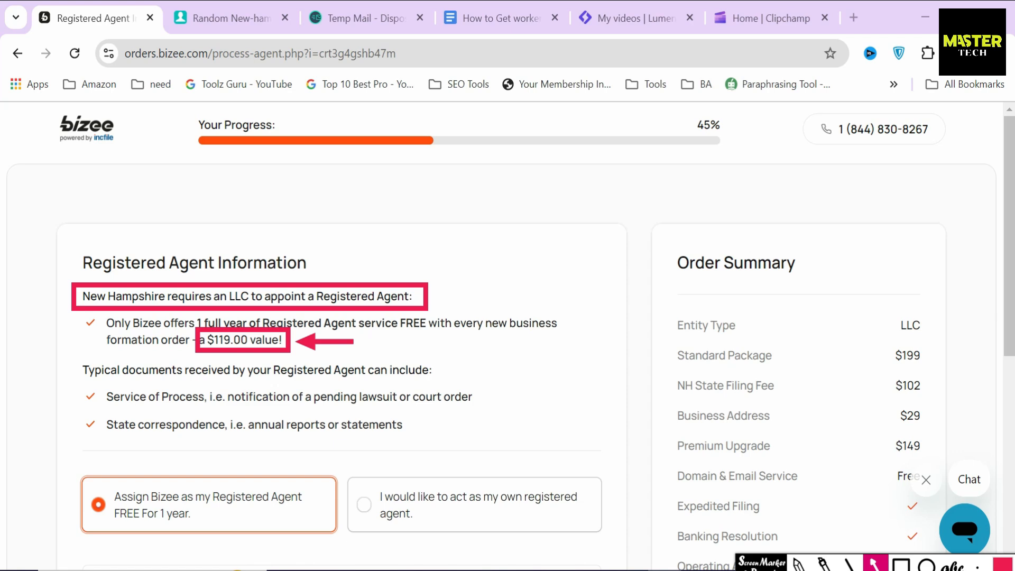
key(Delete)
scroll(344, 390, down, 5)
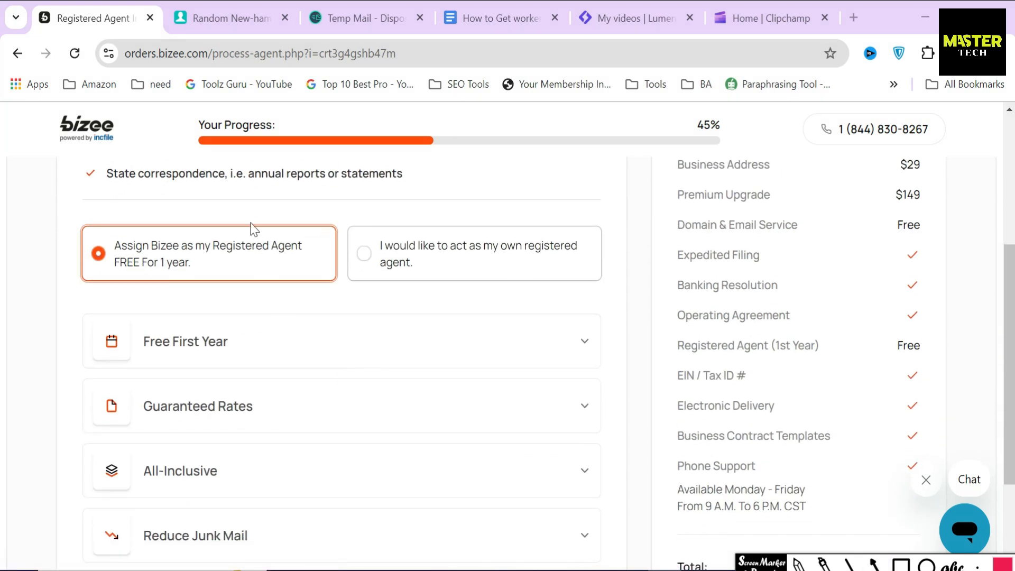
scroll(608, 476, down, 3)
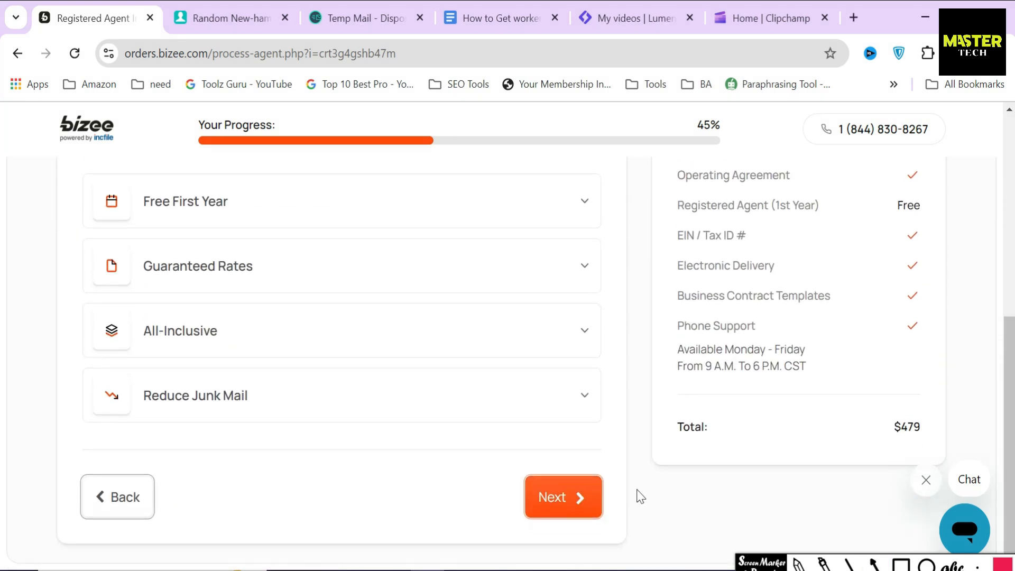
Step: Continue from the registered agent page to the EIN / Tax ID step
click(566, 491)
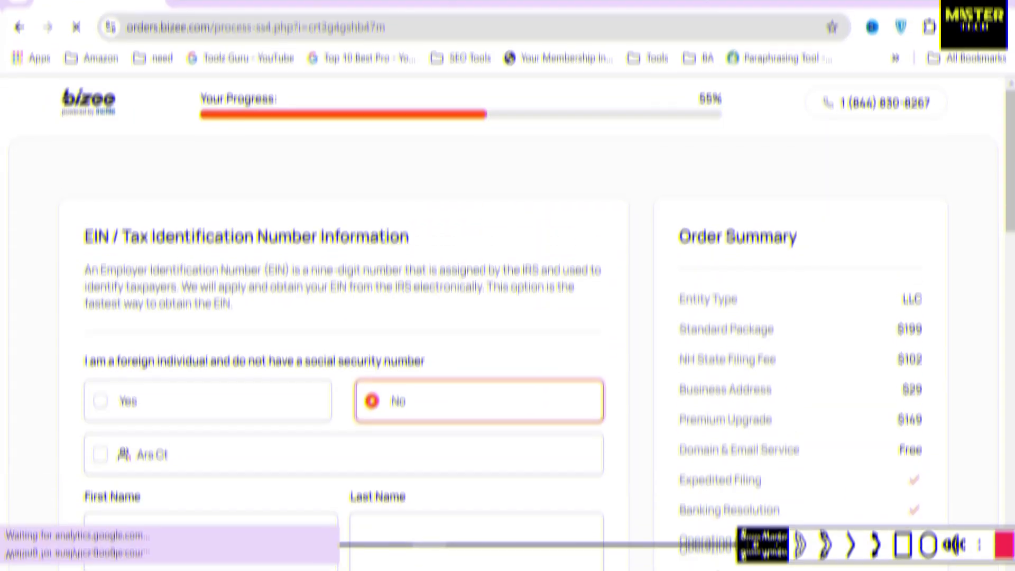
drag(82, 258, 407, 258)
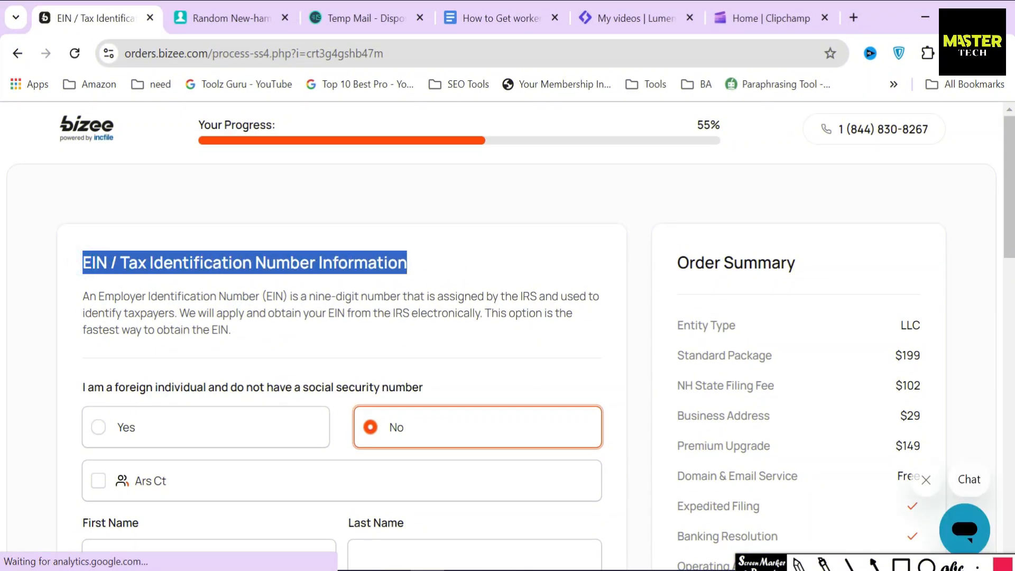
click(396, 258)
Step: Read the EIN explanation, highlighting the IRS and electronic-filing sentences
drag(83, 296, 397, 296)
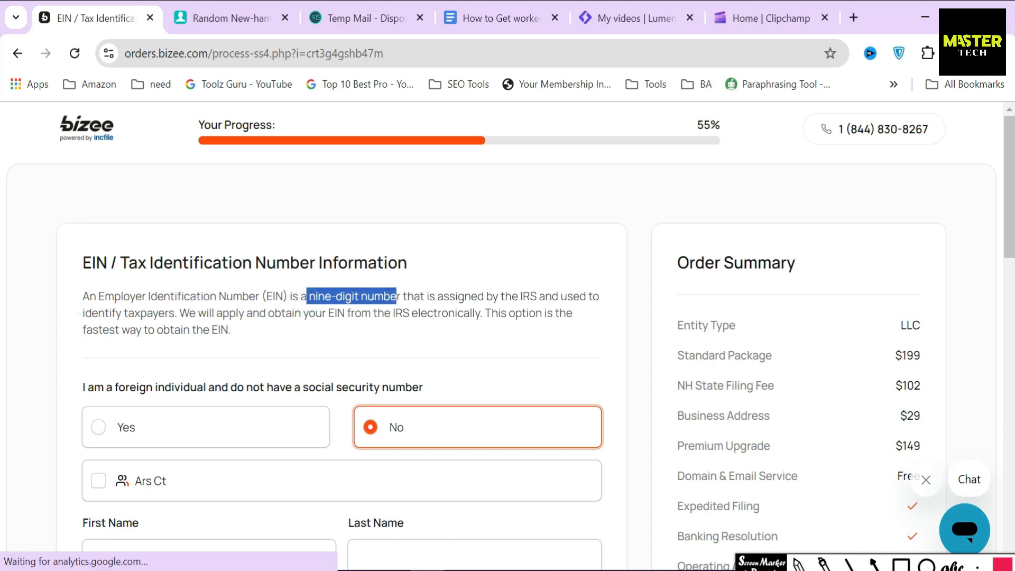
click(505, 306)
drag(511, 300, 538, 299)
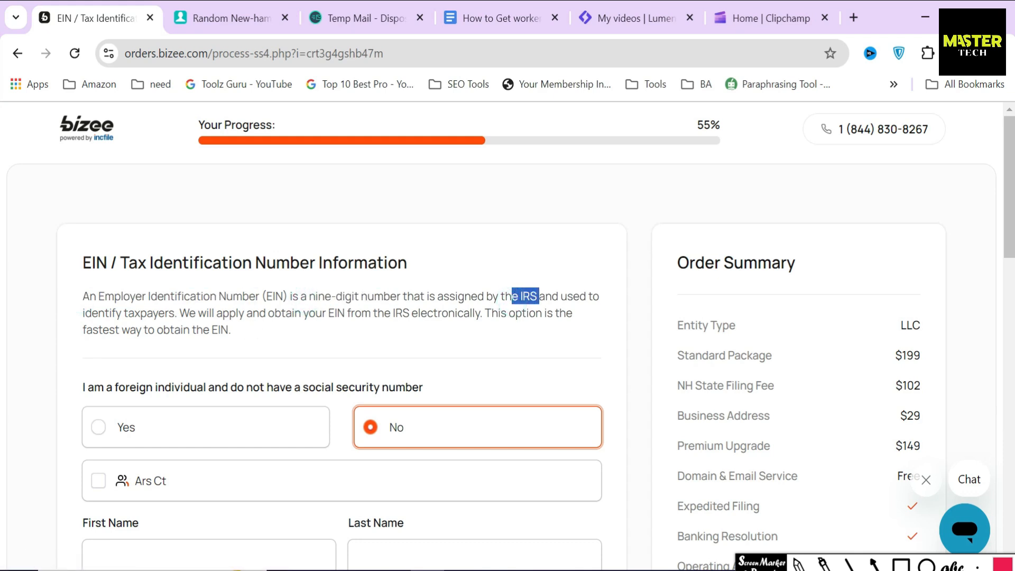
click(240, 307)
drag(180, 312, 240, 333)
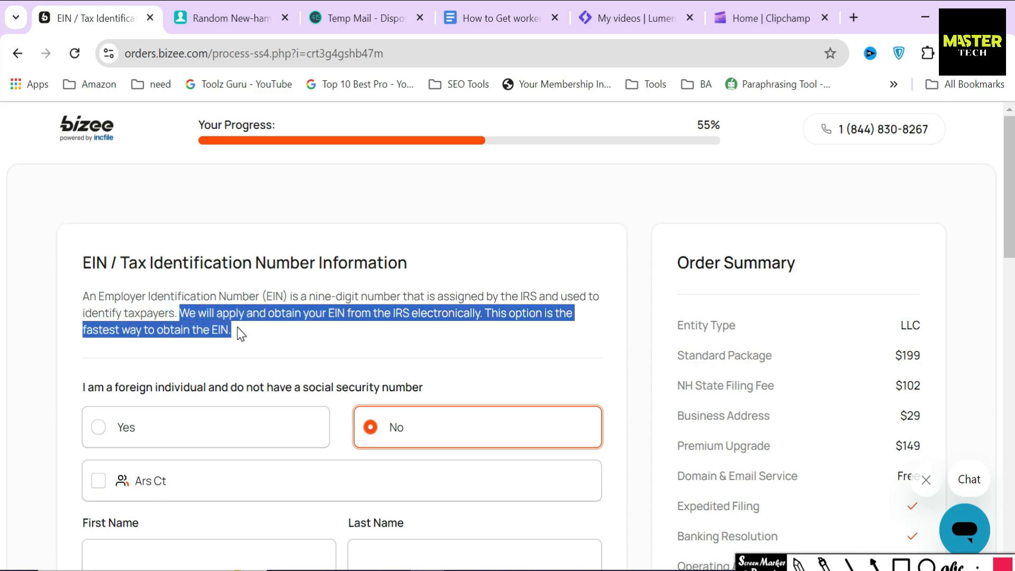
click(268, 335)
scroll(268, 338, down, 2)
click(468, 301)
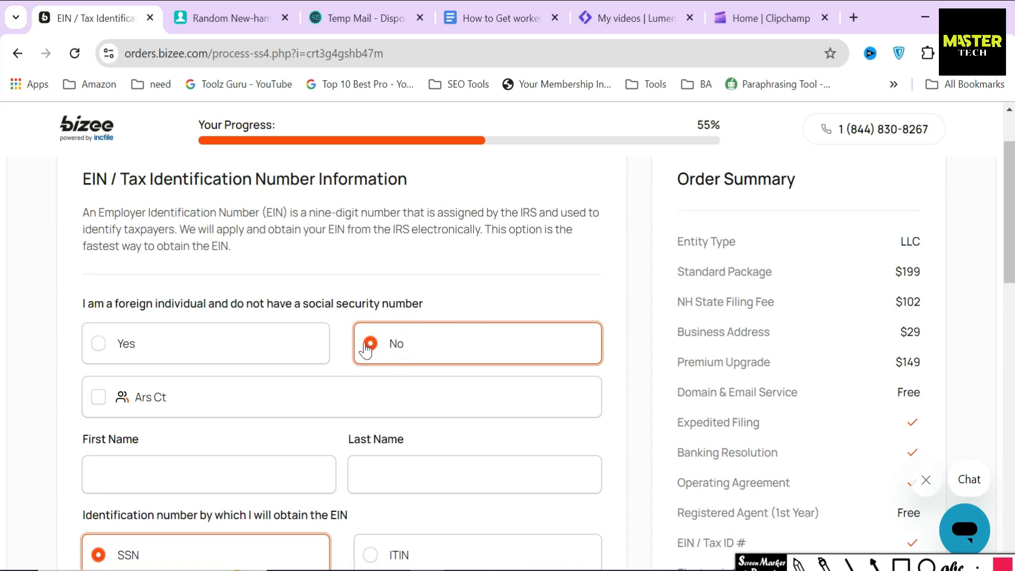
click(165, 352)
drag(338, 291, 564, 306)
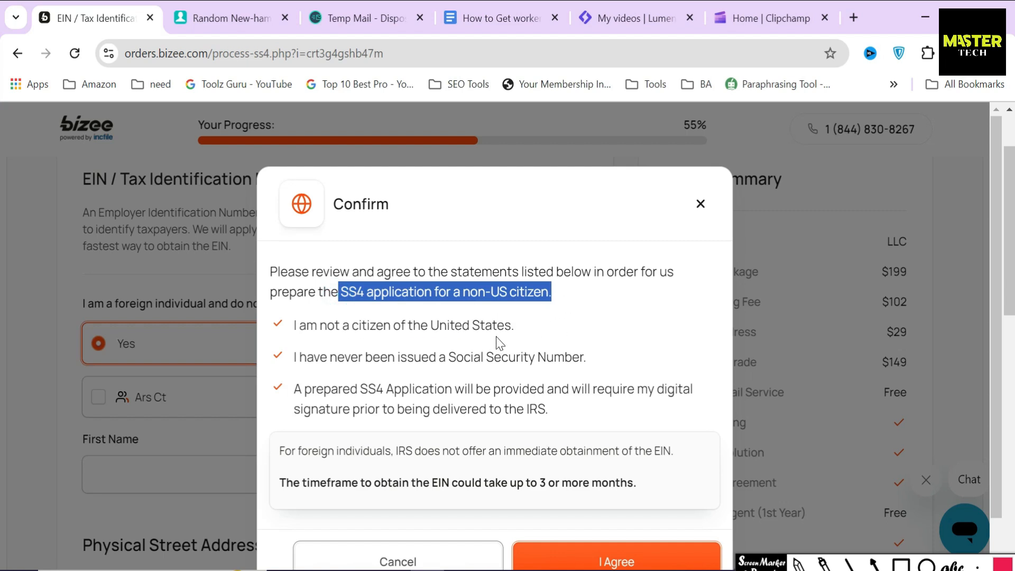
drag(292, 325, 419, 344)
drag(285, 355, 444, 373)
drag(294, 392, 452, 392)
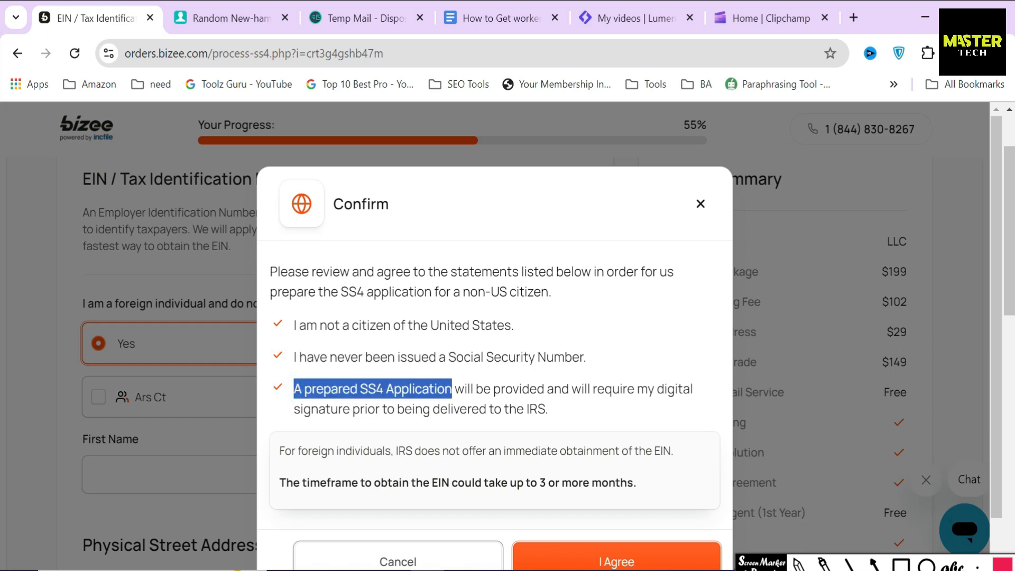
click(528, 406)
drag(264, 484, 653, 497)
scroll(494, 328, down, 1)
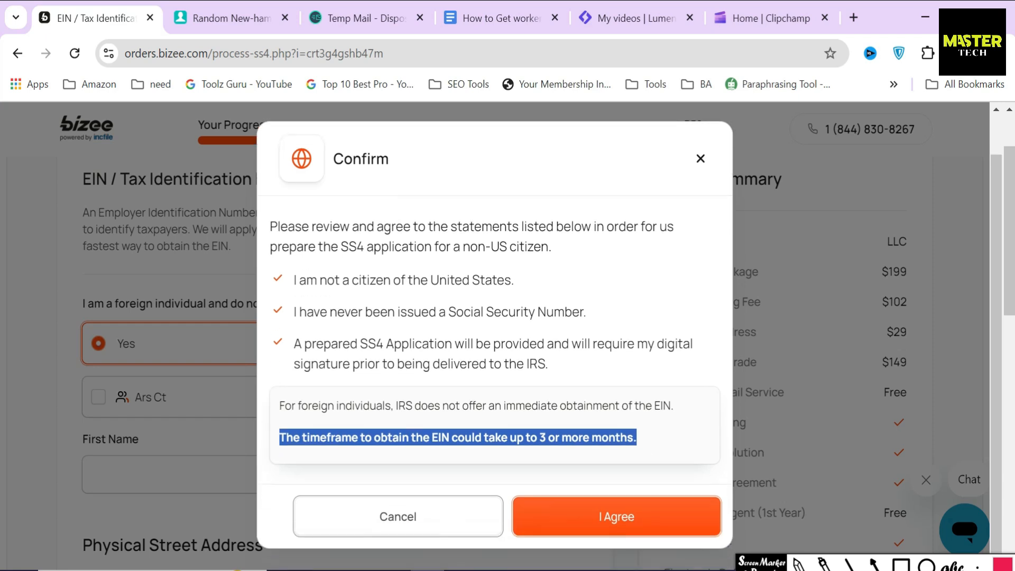
click(502, 463)
click(431, 534)
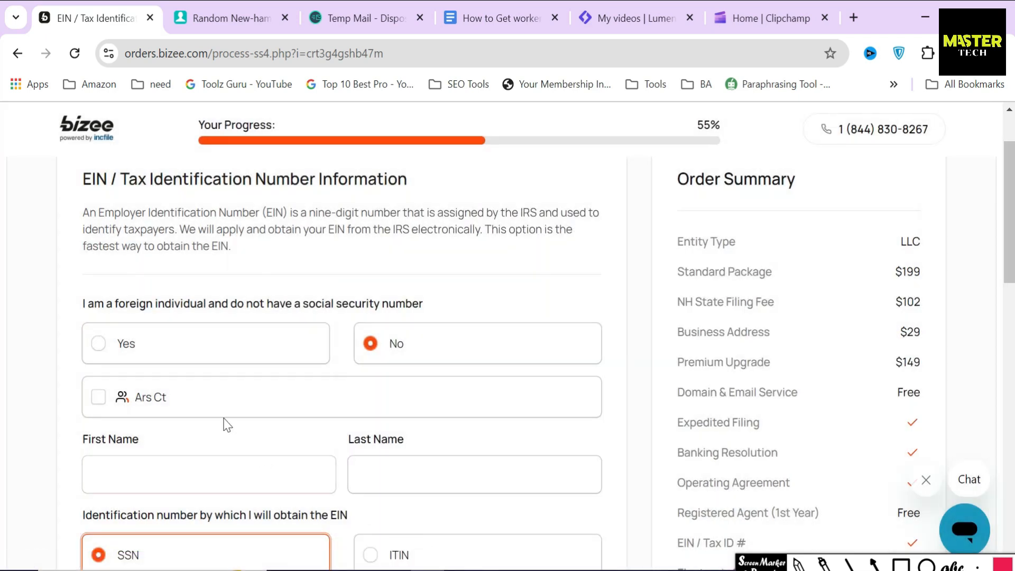
Step: Fill the EIN name fields from the listed member and enter the member's social security number
click(164, 398)
scroll(209, 400, down, 3)
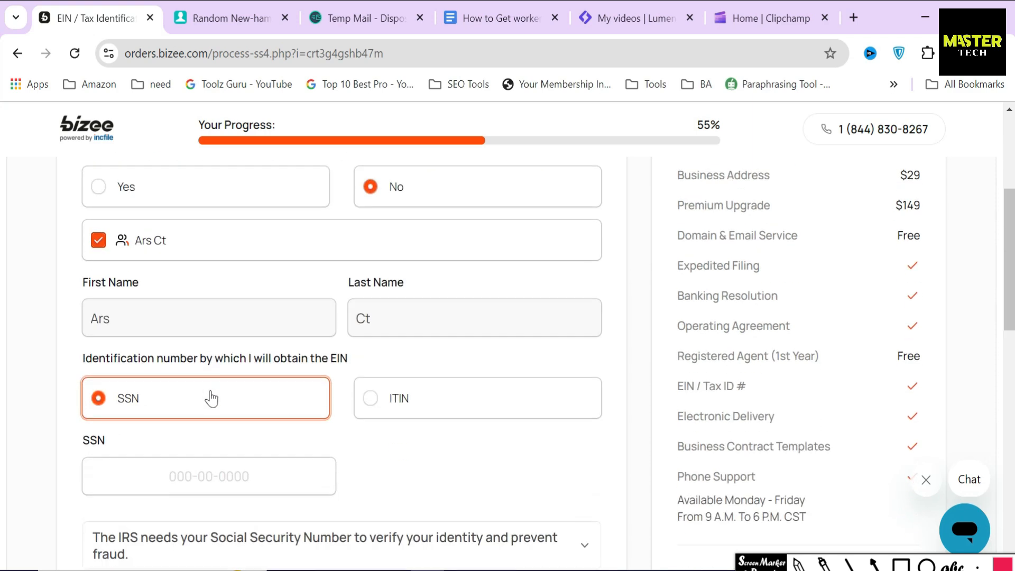
scroll(215, 401, down, 2)
drag(80, 347, 106, 347)
click(204, 385)
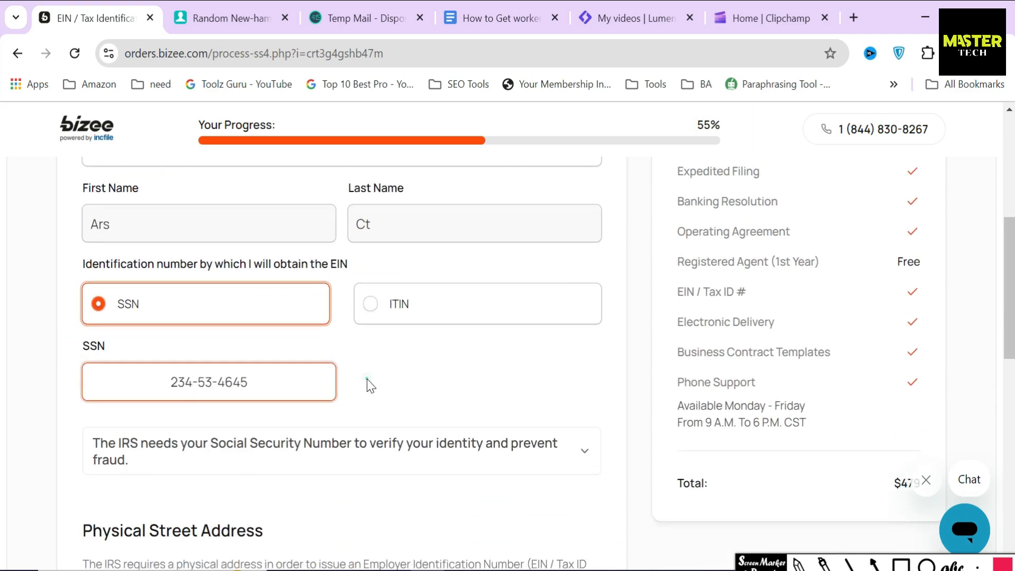
key(ctrl+a)
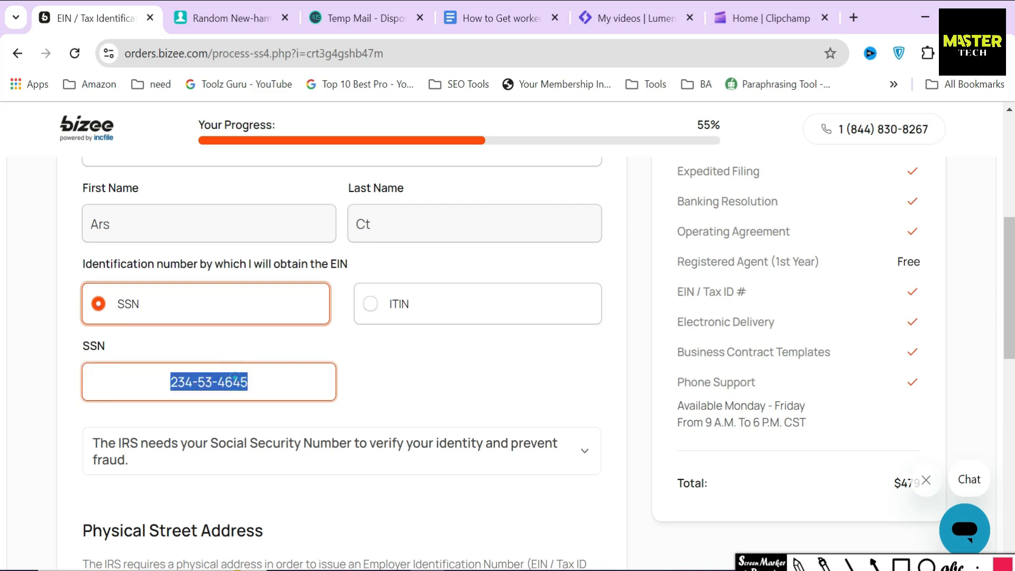
click(385, 374)
Step: Use Bizee's assigned company address as the physical street address and submit the EIN details
scroll(386, 373, down, 5)
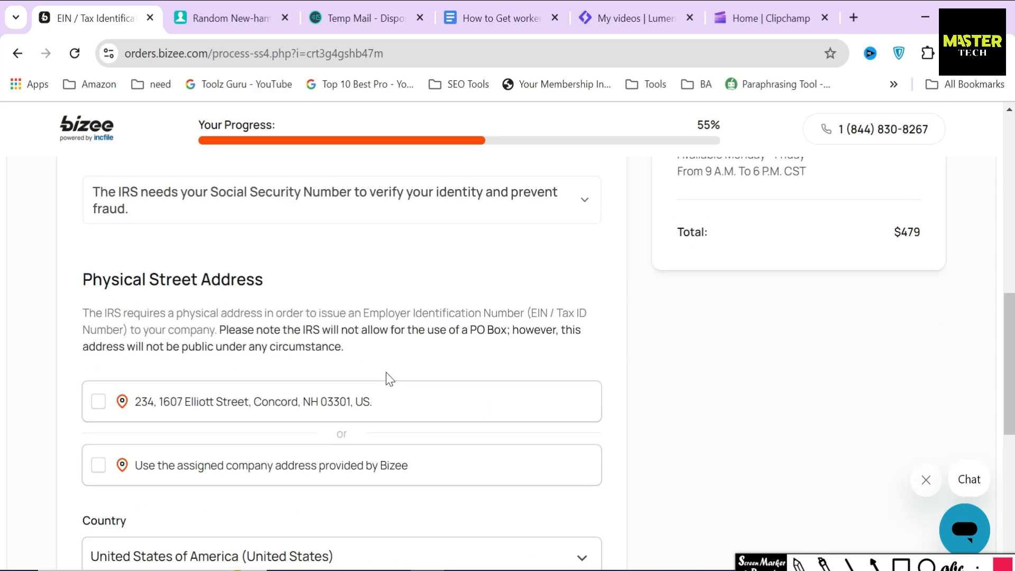
drag(78, 291, 307, 305)
drag(524, 318, 546, 313)
click(397, 317)
scroll(397, 317, down, 2)
click(98, 382)
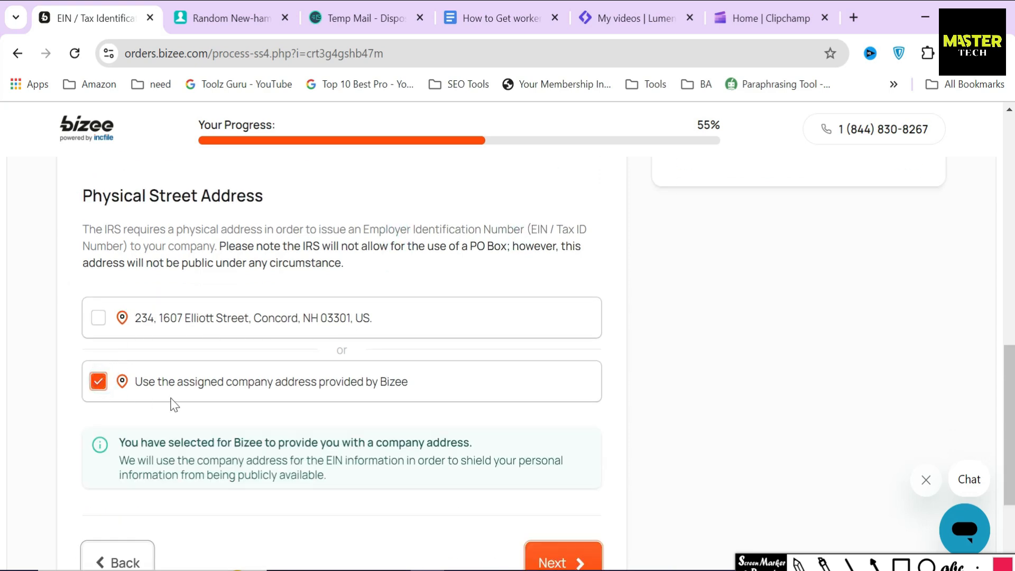
drag(420, 392, 136, 389)
click(228, 420)
scroll(536, 520, down, 2)
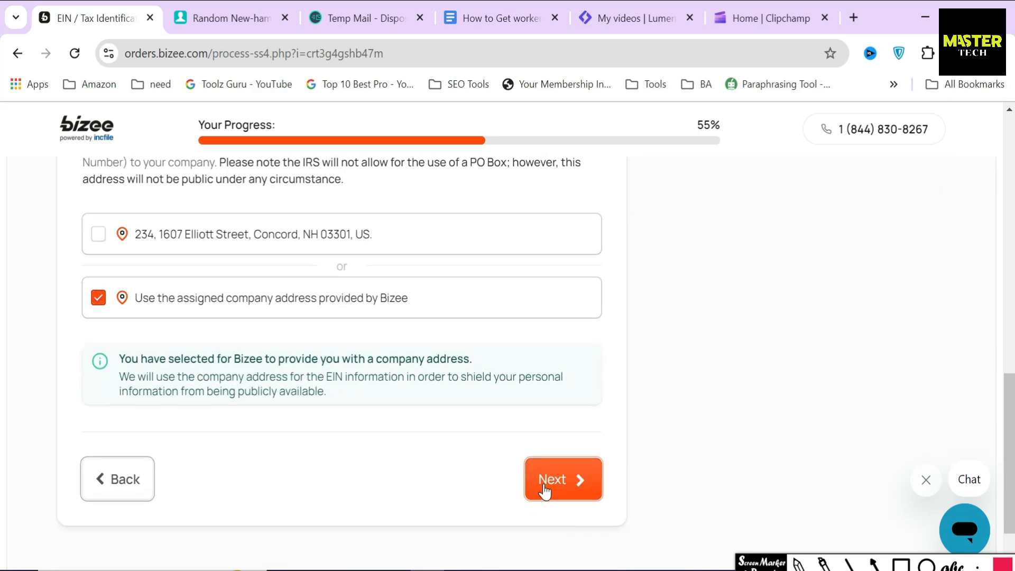
click(544, 487)
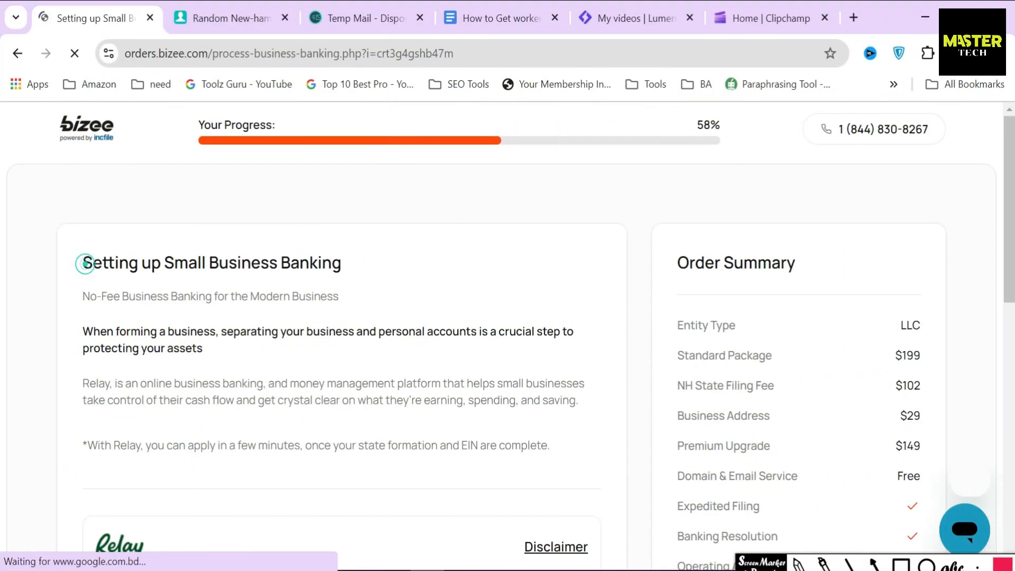
Step: Review the Relay banking offer, outlining its four features
drag(83, 263, 361, 276)
click(363, 279)
scroll(368, 290, down, 5)
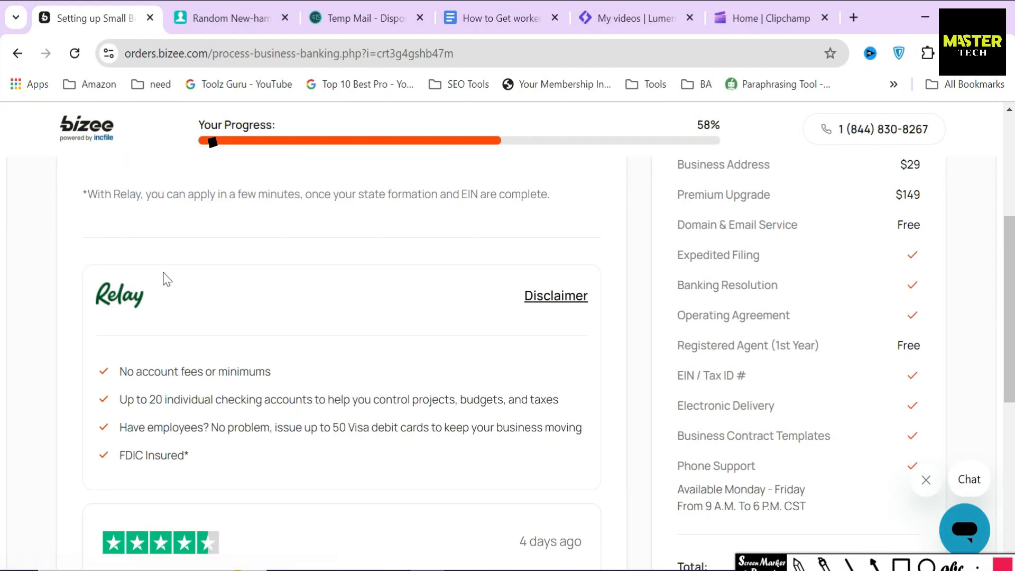
mouse_move(97, 352)
mouse_down()
mouse_move(400, 494)
mouse_move(618, 478)
mouse_move(610, 482)
mouse_up()
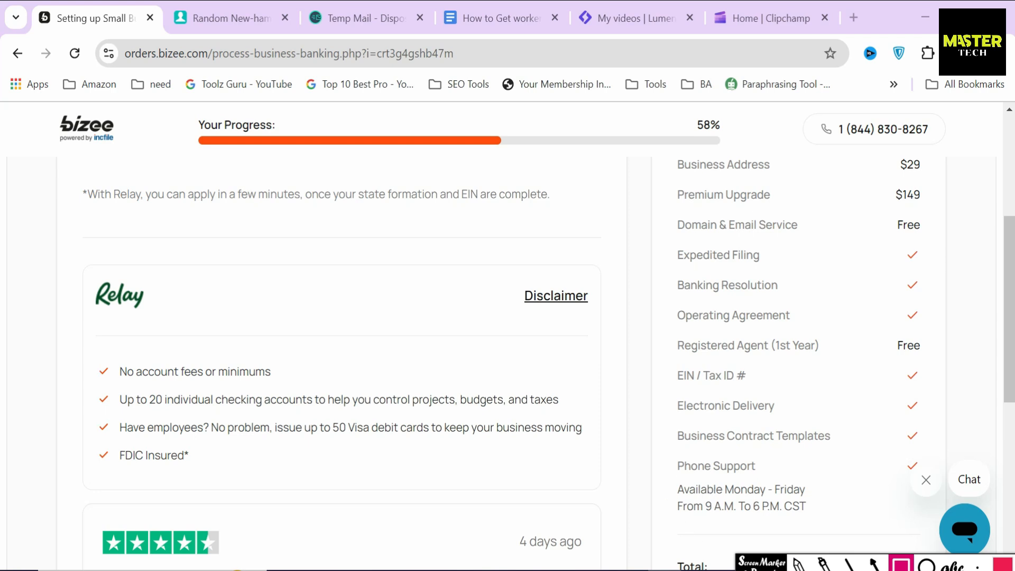
scroll(519, 485, down, 6)
scroll(352, 401, down, 1)
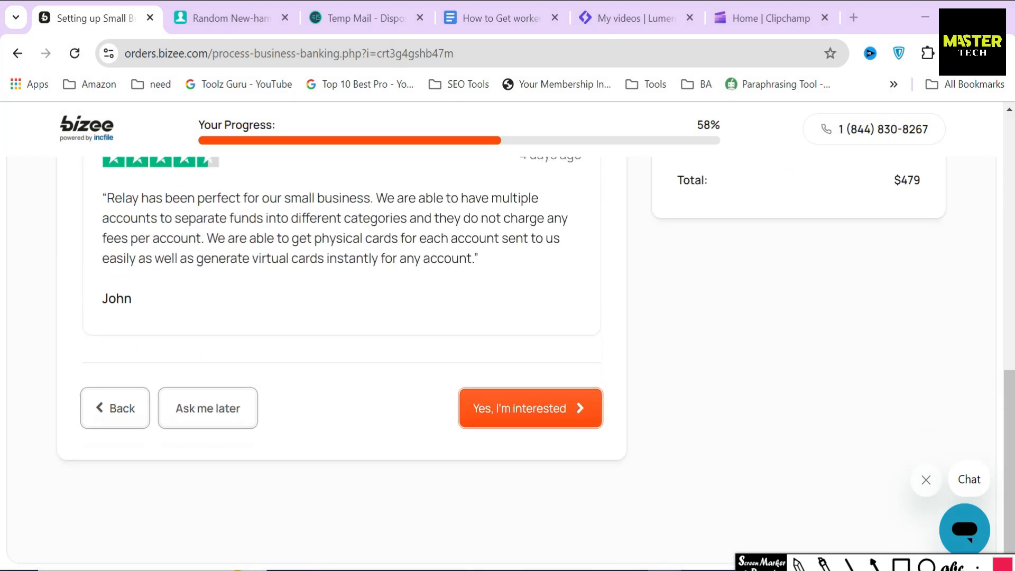
Step: Point out the defer and opt-in choices, then opt in to the Relay business banking offer
click(875, 563)
drag(187, 331, 192, 392)
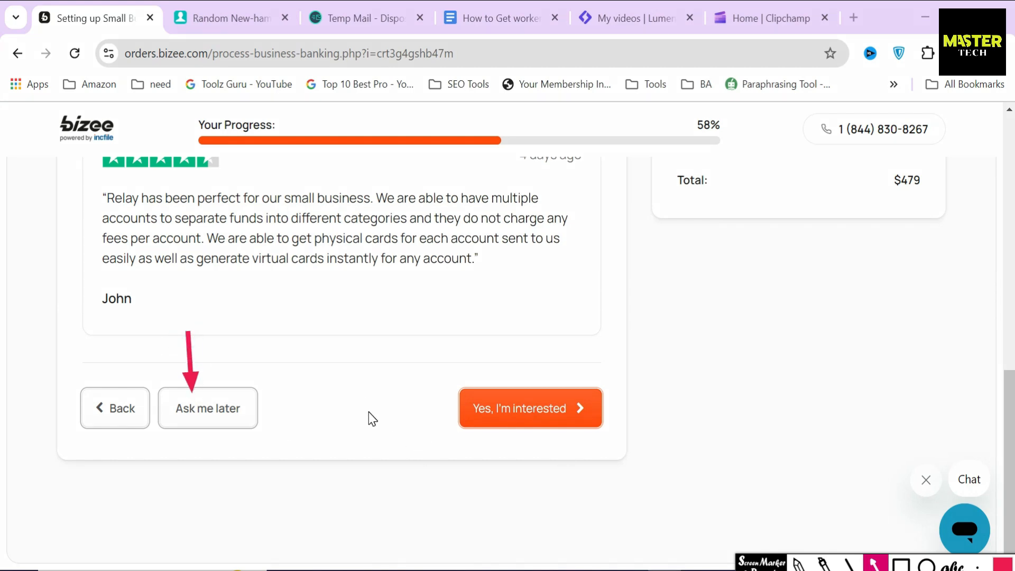
drag(369, 411, 449, 411)
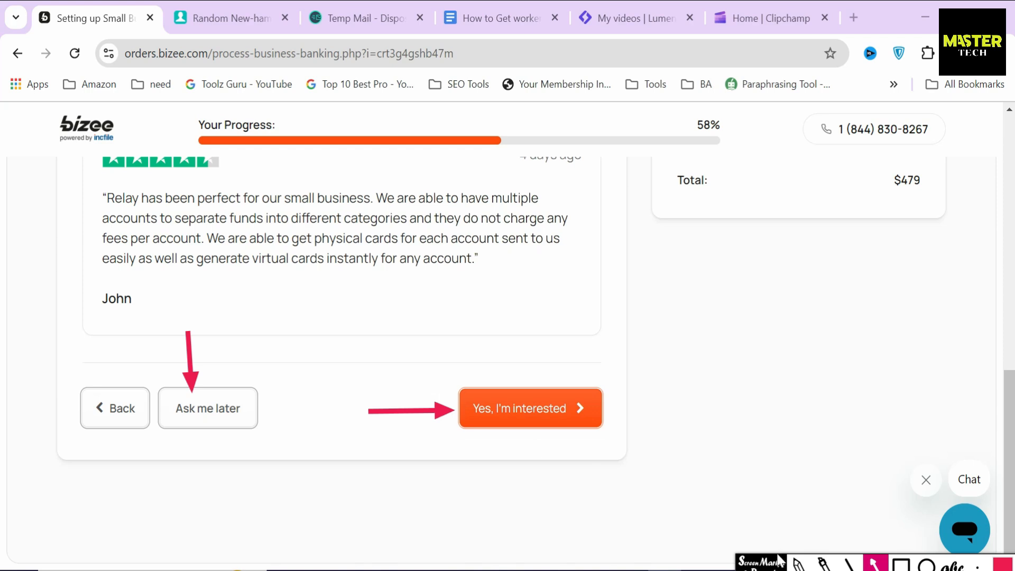
click(875, 563)
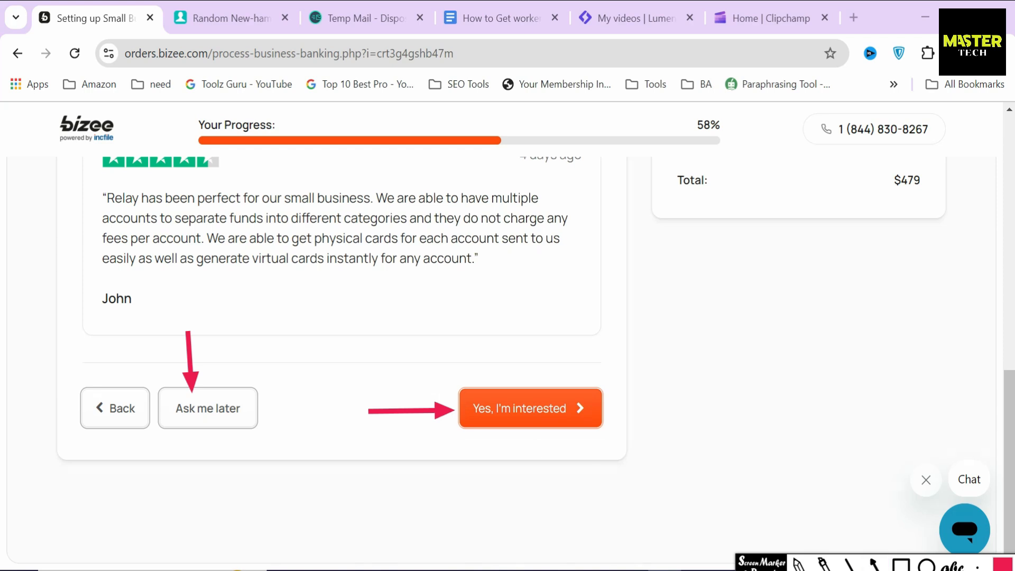
click(549, 416)
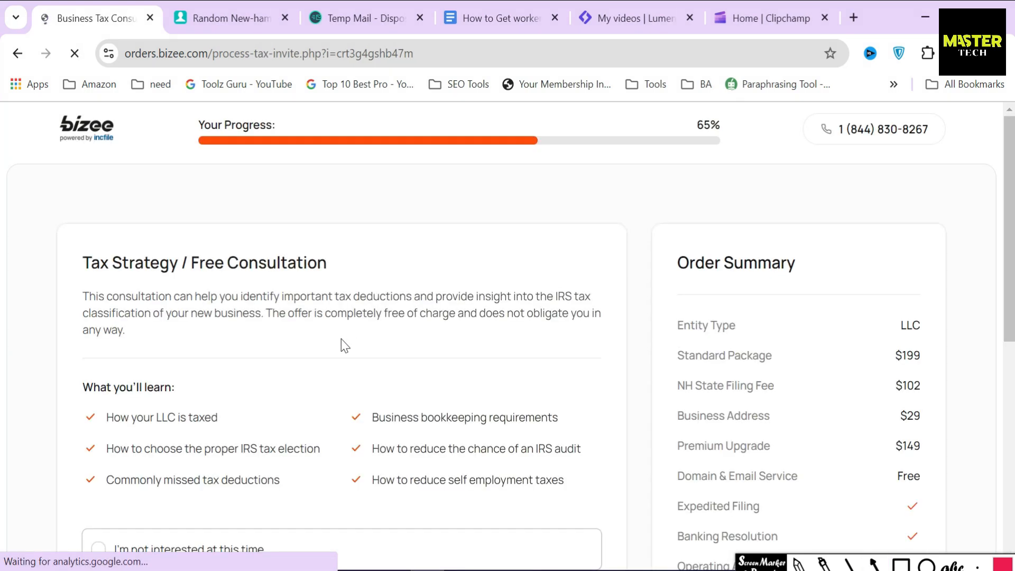
Step: Opt in to the free Business Tax Consultation
drag(83, 264, 346, 265)
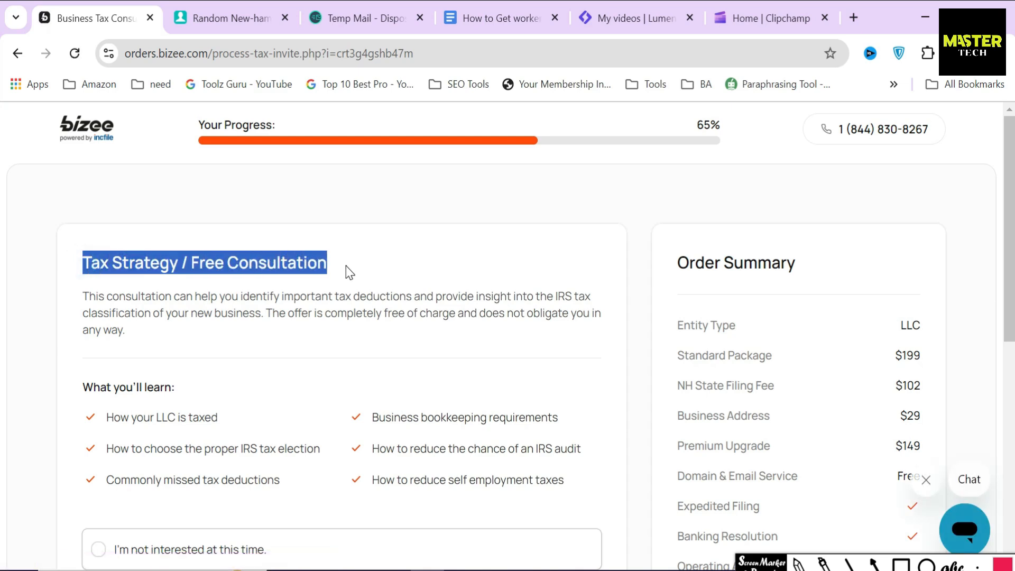
click(328, 289)
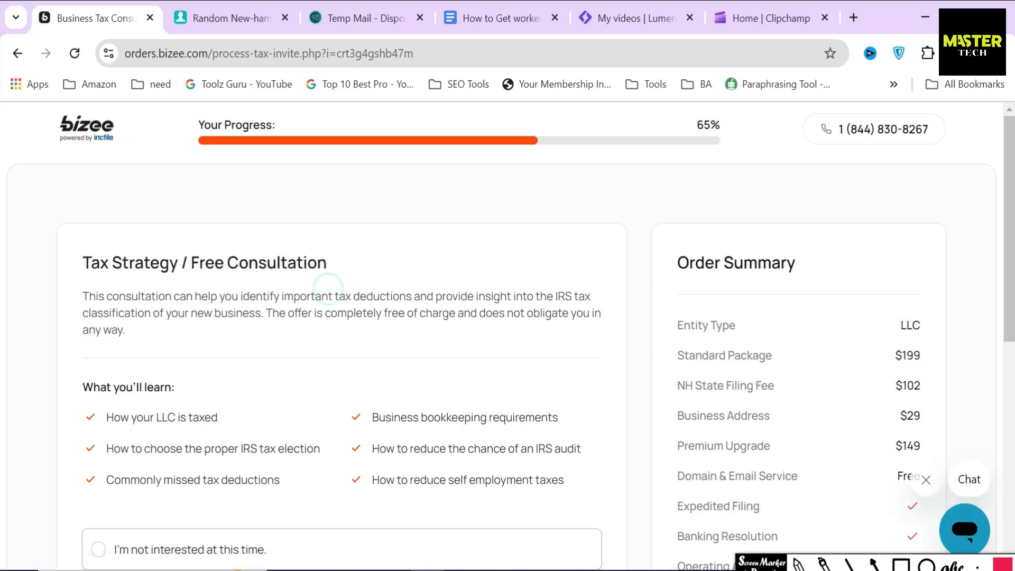
scroll(328, 288, down, 4)
click(304, 348)
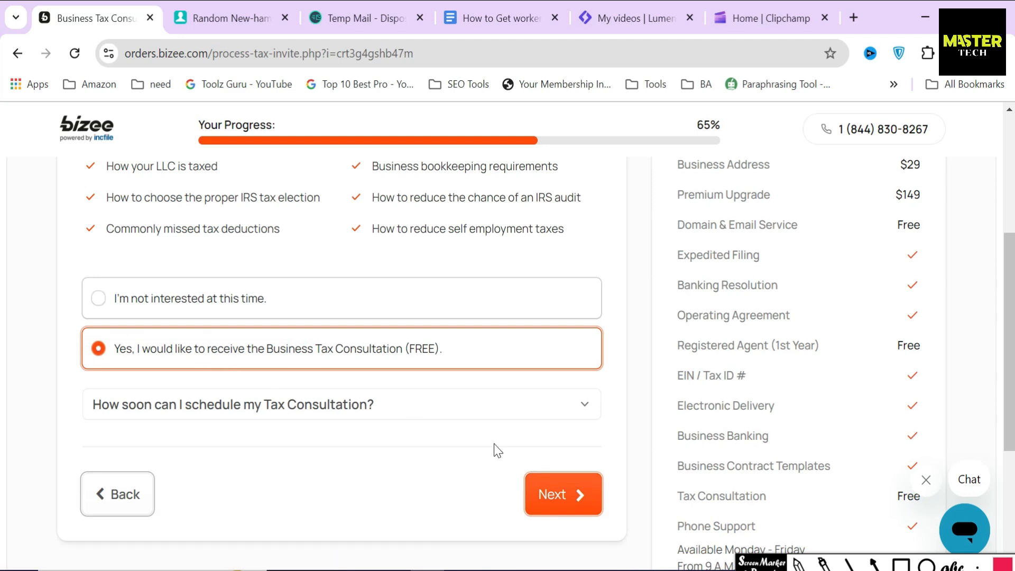
scroll(493, 448, up, 2)
Step: Outline both lists of consultation topics, then continue to Business Licenses and Permits
click(901, 563)
mouse_move(72, 236)
mouse_down()
mouse_move(141, 331)
mouse_move(333, 332)
mouse_up()
drag(346, 233, 608, 343)
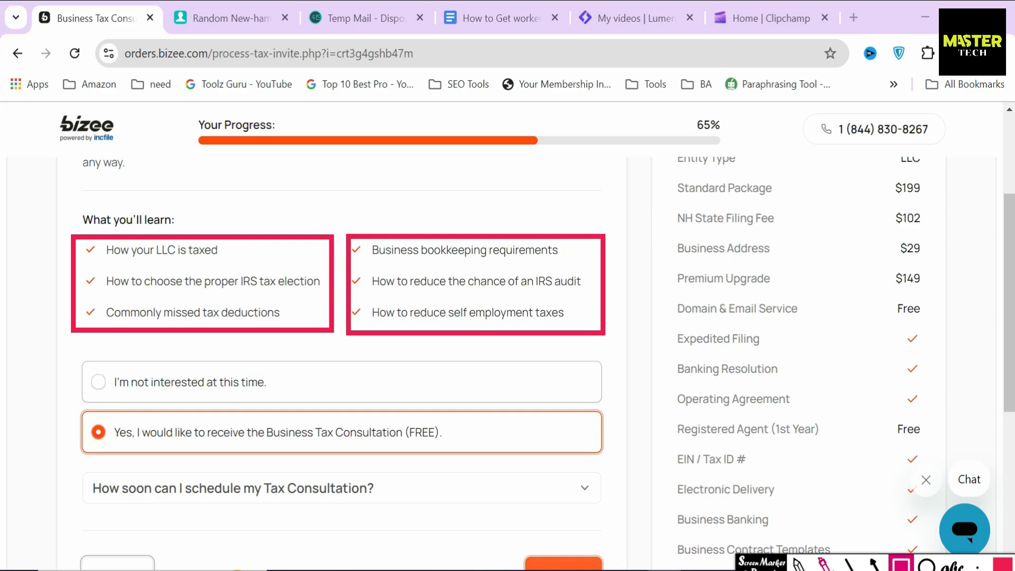
key(Escape)
scroll(525, 455, down, 3)
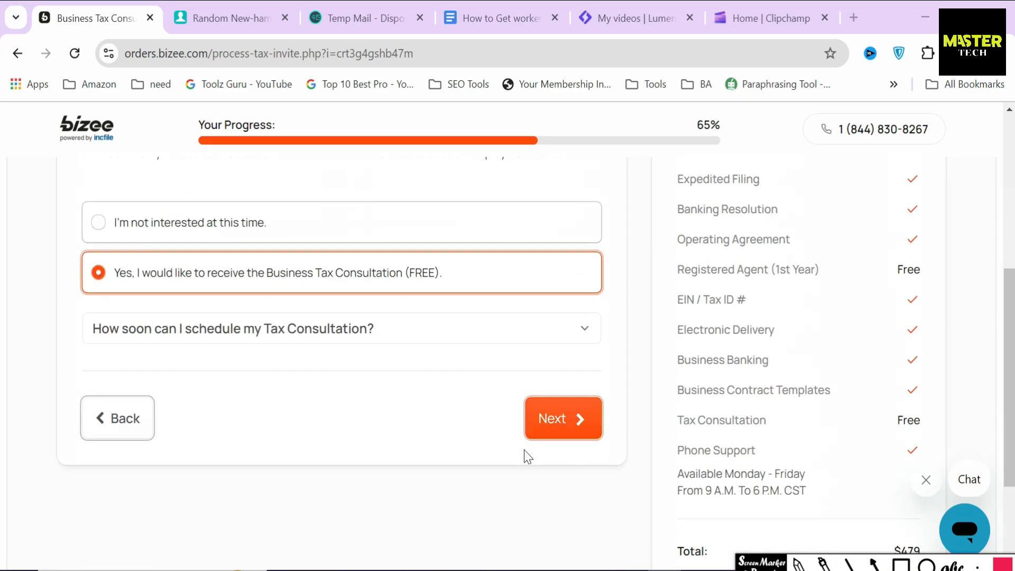
click(550, 410)
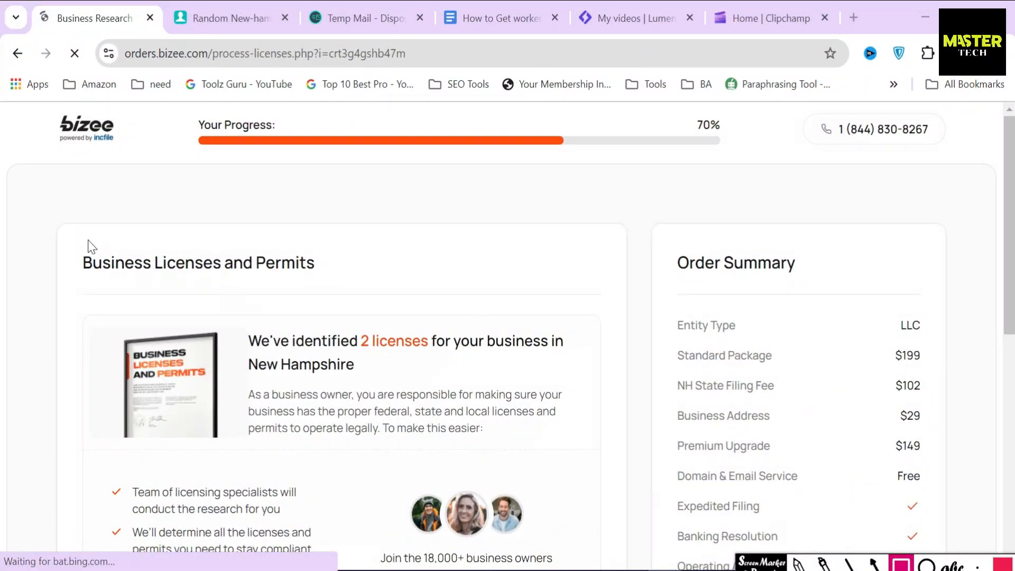
mouse_move(68, 234)
mouse_down()
mouse_move(70, 259)
mouse_move(331, 296)
mouse_up()
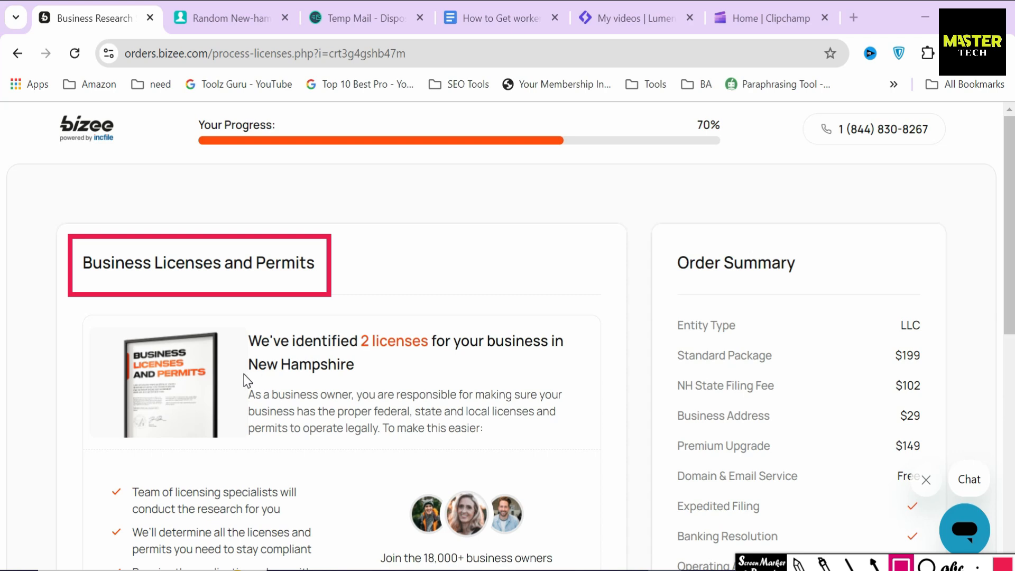
Step: Mark up the notice that 2 licenses are needed in New Hampshire
mouse_move(240, 321)
mouse_down()
mouse_move(530, 387)
mouse_move(584, 385)
mouse_up()
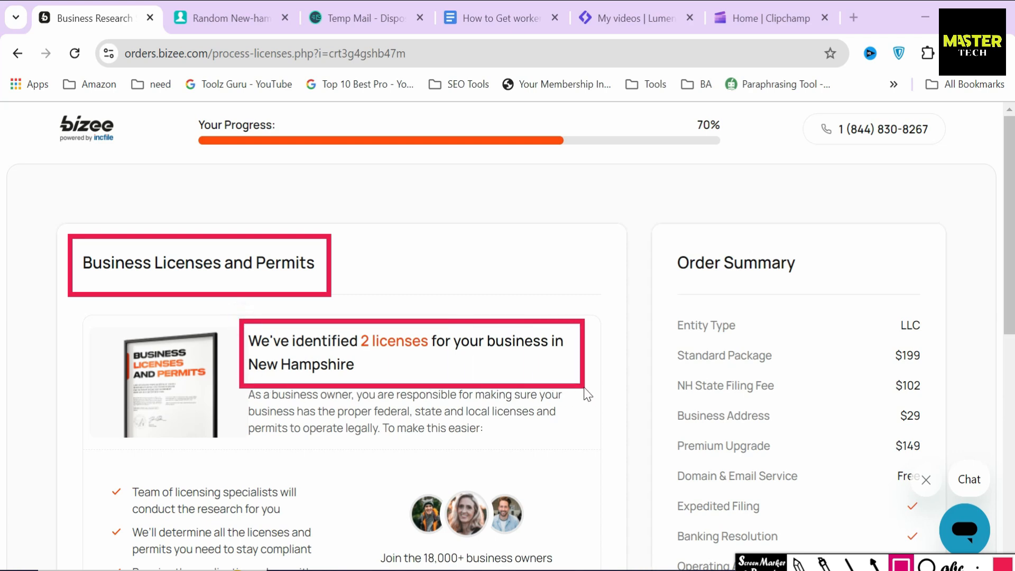
click(875, 565)
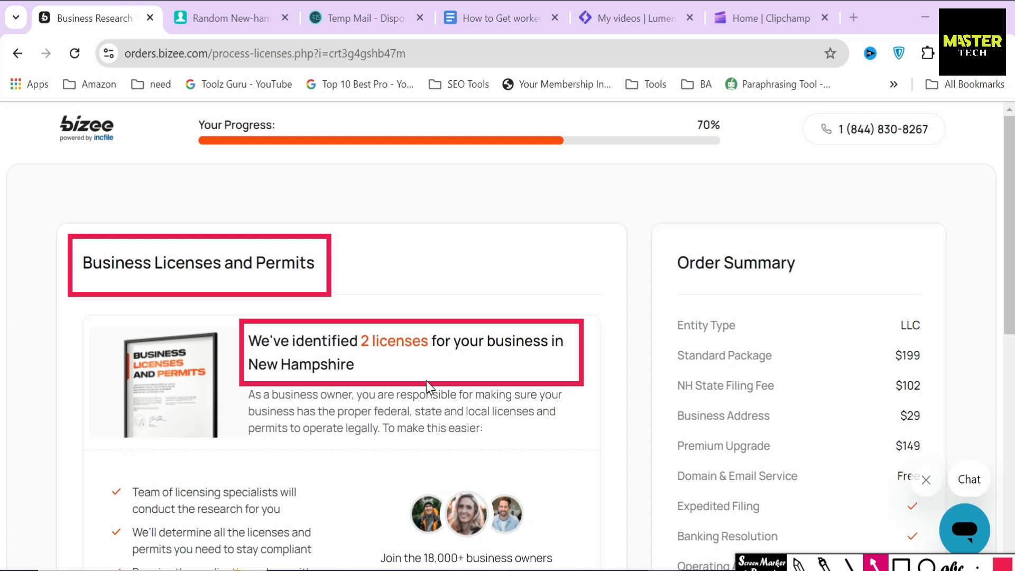
drag(398, 358, 396, 357)
click(875, 564)
Step: Choose to have the license applications mailed for $99
scroll(726, 522, down, 4)
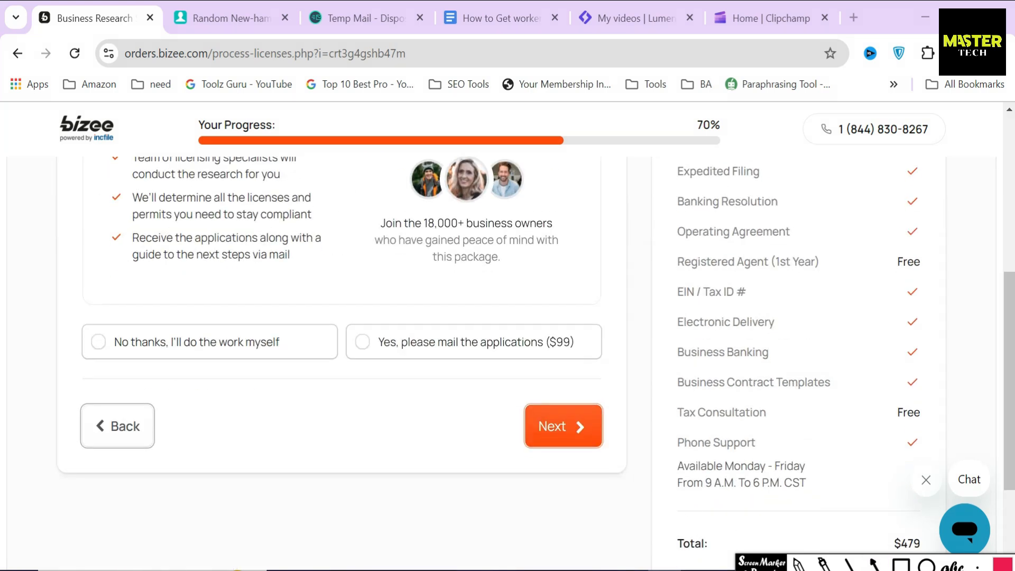
click(901, 565)
mouse_move(536, 323)
mouse_down()
mouse_move(577, 370)
mouse_move(584, 363)
mouse_up()
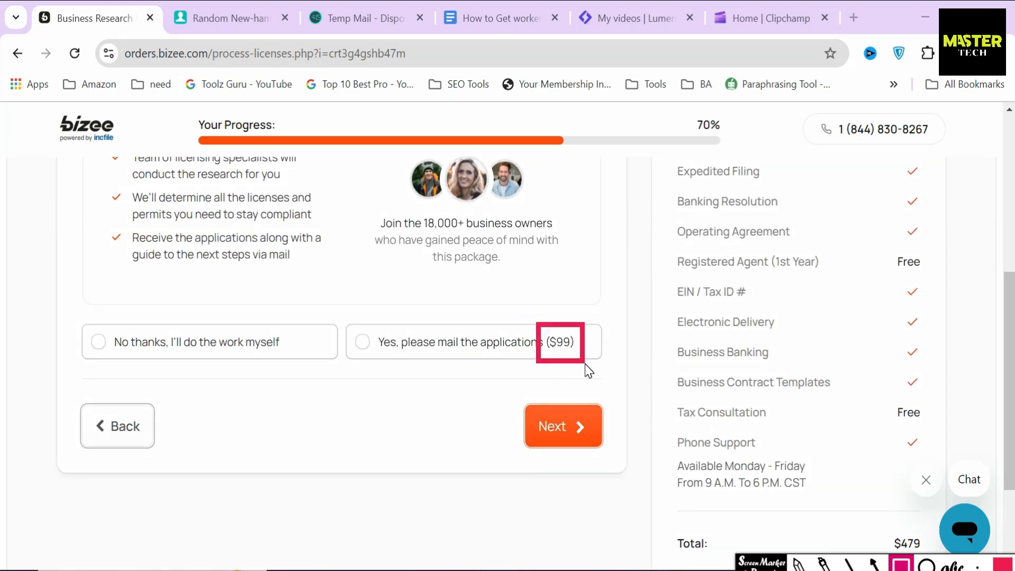
key(Escape)
click(509, 336)
drag(69, 374, 267, 407)
scroll(267, 402, down, 3)
click(281, 255)
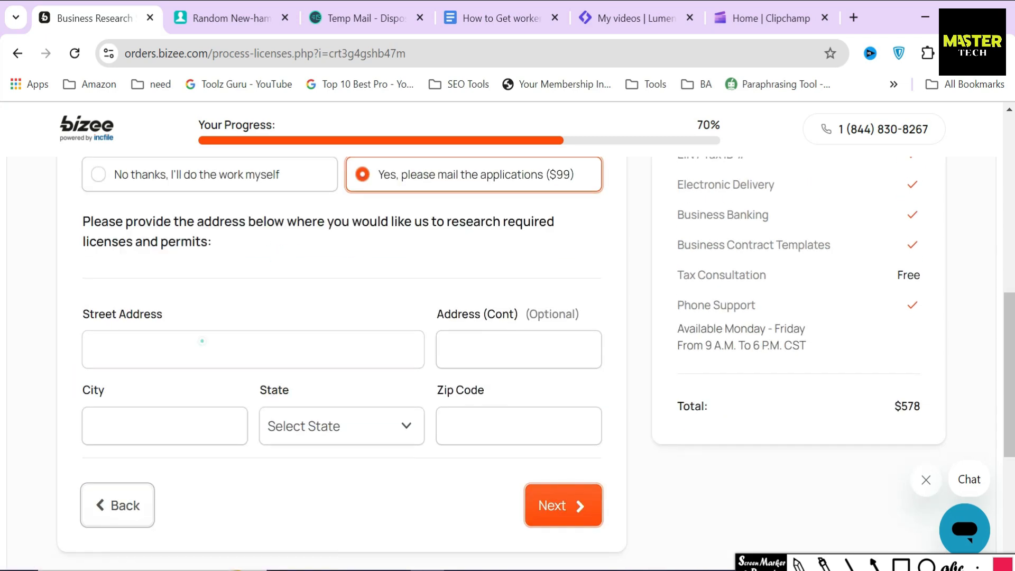
Step: Paste the generated zip code and street address into the research address form
click(202, 341)
text(34)
click(259, 24)
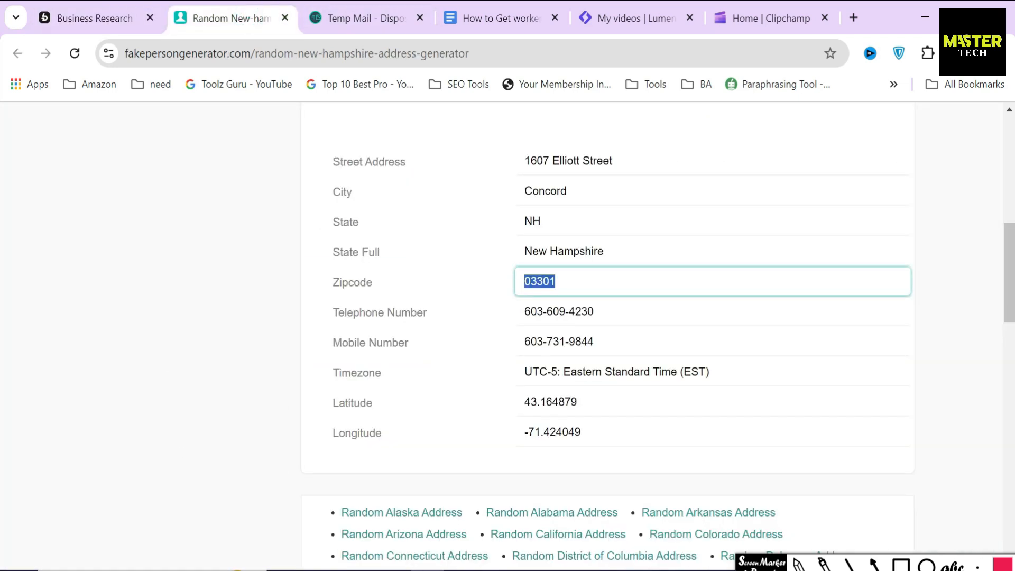
click(80, 12)
click(508, 427)
text(03301)
click(235, 5)
click(581, 157)
key(ctrl+c)
click(104, 18)
click(496, 349)
text(v)
key(BackSpace)
key(ctrl+v)
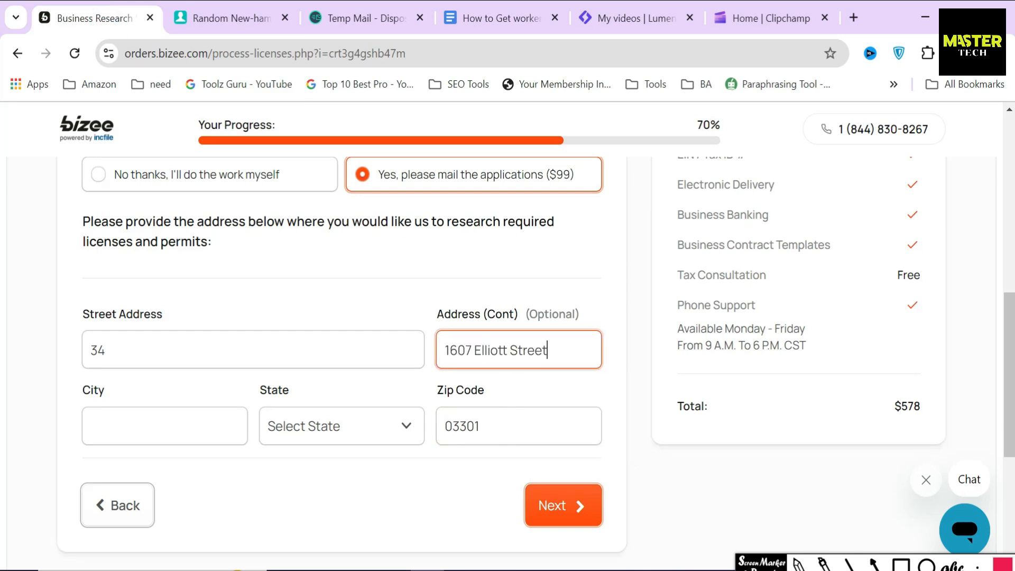
Step: Fill in Concord as the city and choose New Hampshire as the state
click(233, 11)
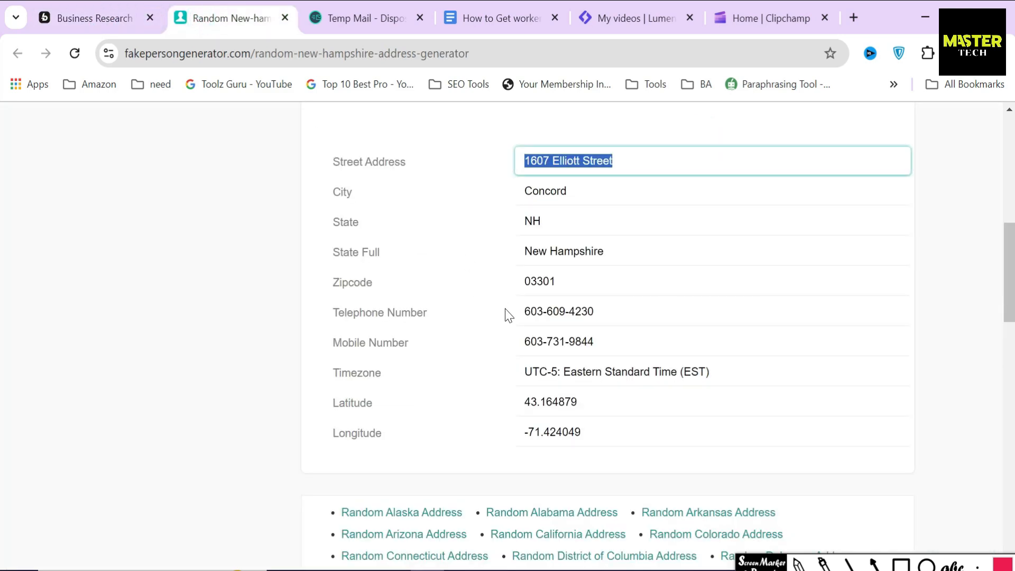
double_click(545, 191)
key(ctrl+c)
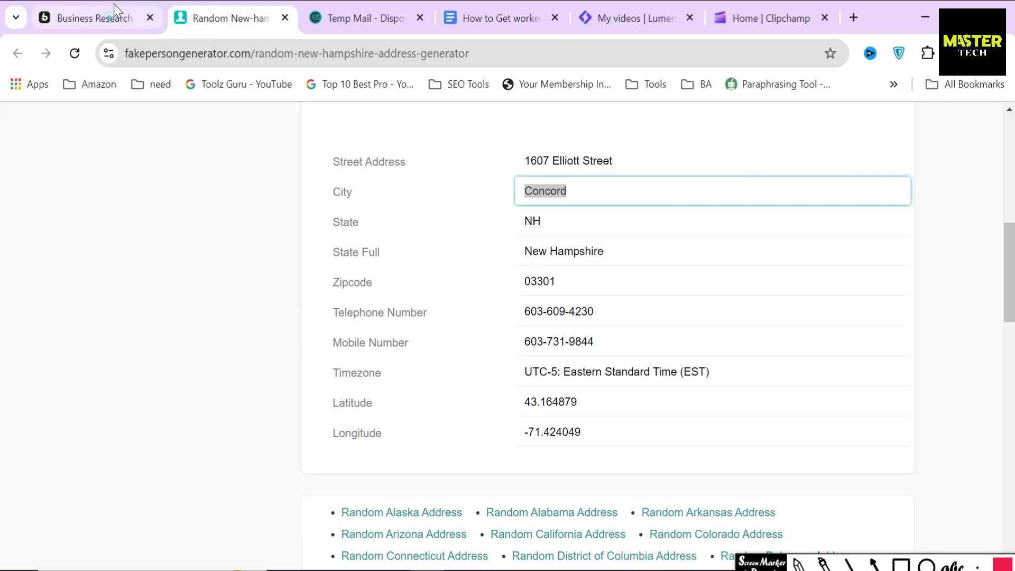
click(96, 18)
click(356, 425)
click(164, 426)
key(ctrl+v)
click(341, 425)
scroll(312, 246, down, 5)
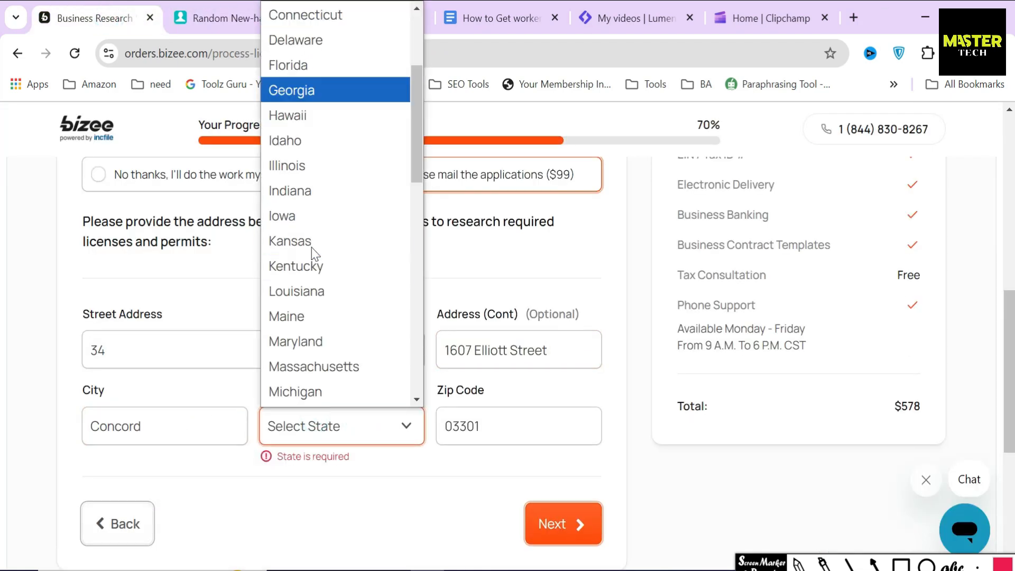
click(328, 386)
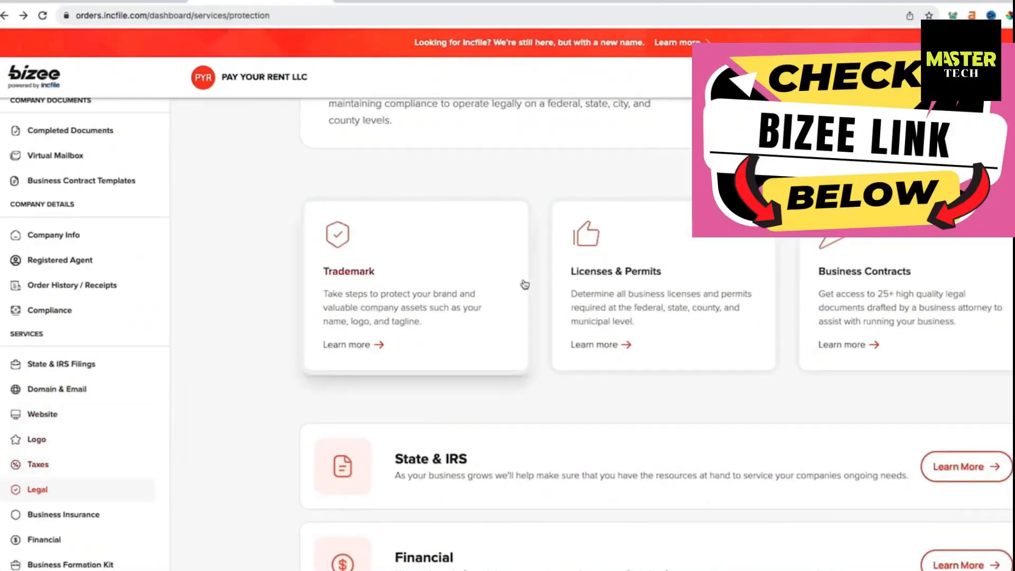
Step: Submit the license research address and advance to Order Review at 85%
click(607, 272)
scroll(459, 365, down, 2)
double_click(457, 365)
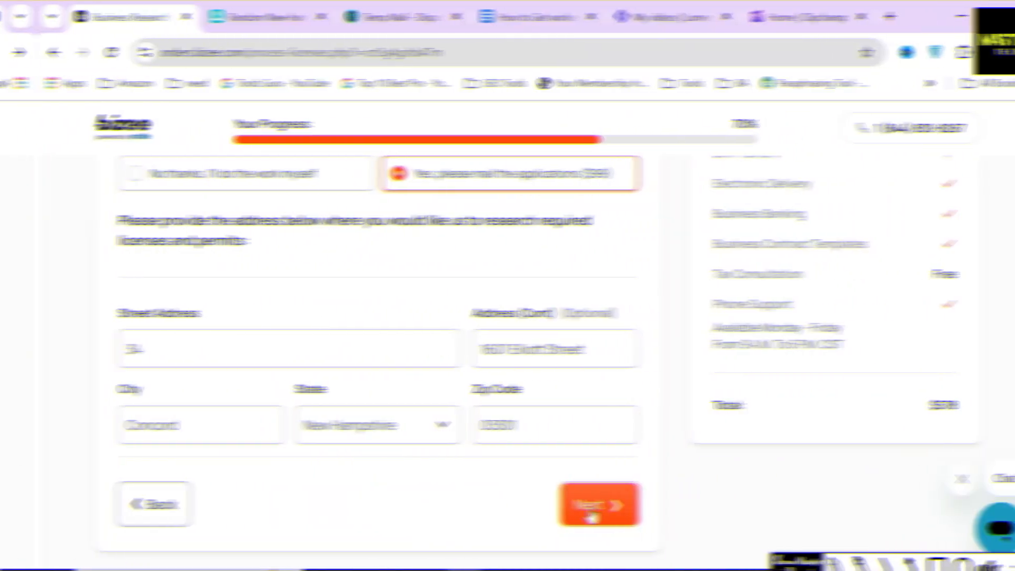
click(589, 503)
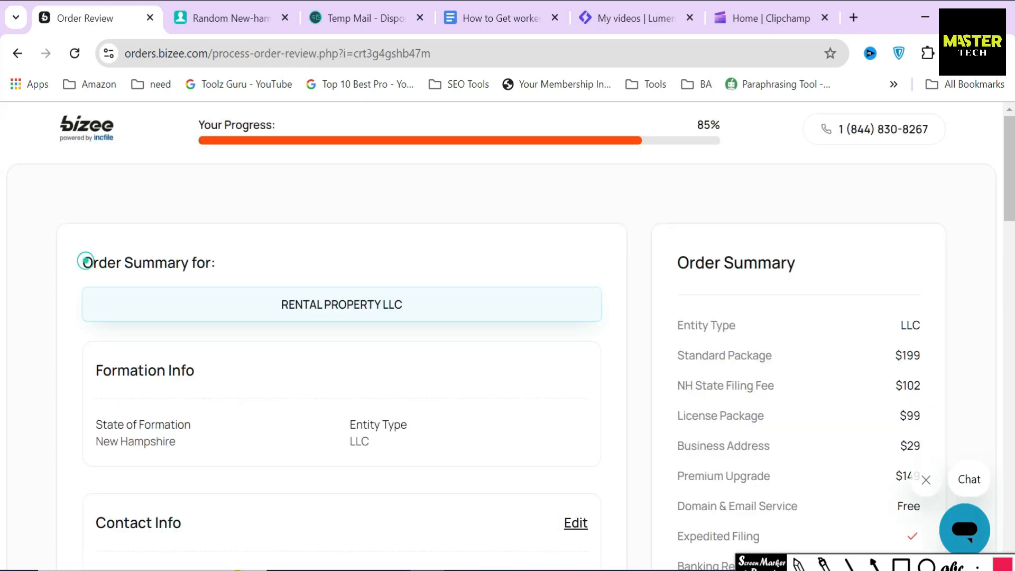
Step: Read through the order summary and Formation Info sections of the review
drag(83, 259, 301, 266)
drag(88, 370, 195, 371)
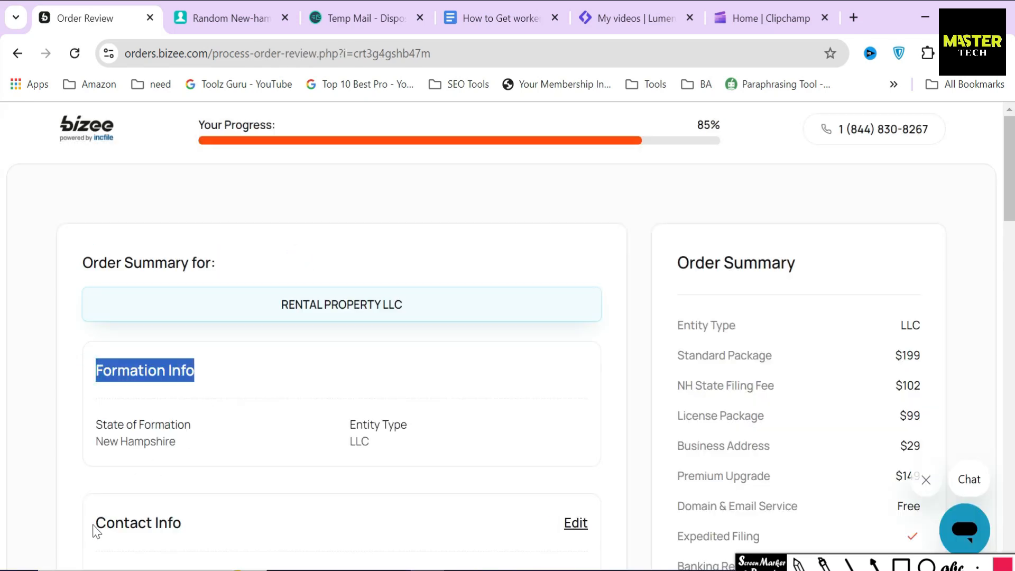
drag(95, 523, 315, 507)
scroll(316, 497, down, 4)
click(259, 324)
scroll(259, 323, down, 1)
drag(80, 391, 175, 392)
drag(94, 525, 295, 538)
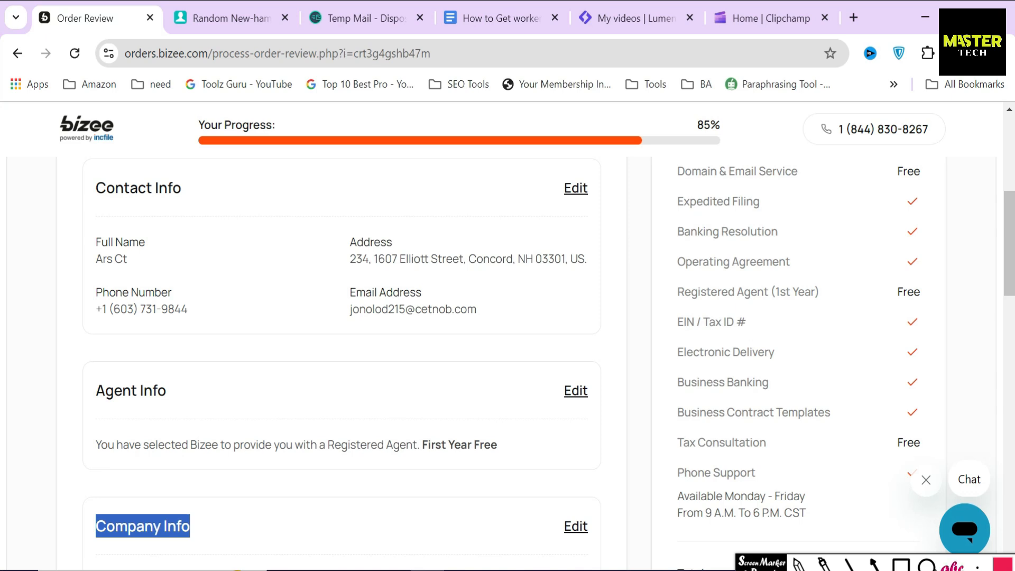
Step: Circle the edit options for contact, agent and company info
click(926, 564)
drag(550, 166, 604, 212)
drag(544, 373, 612, 423)
drag(551, 508, 602, 552)
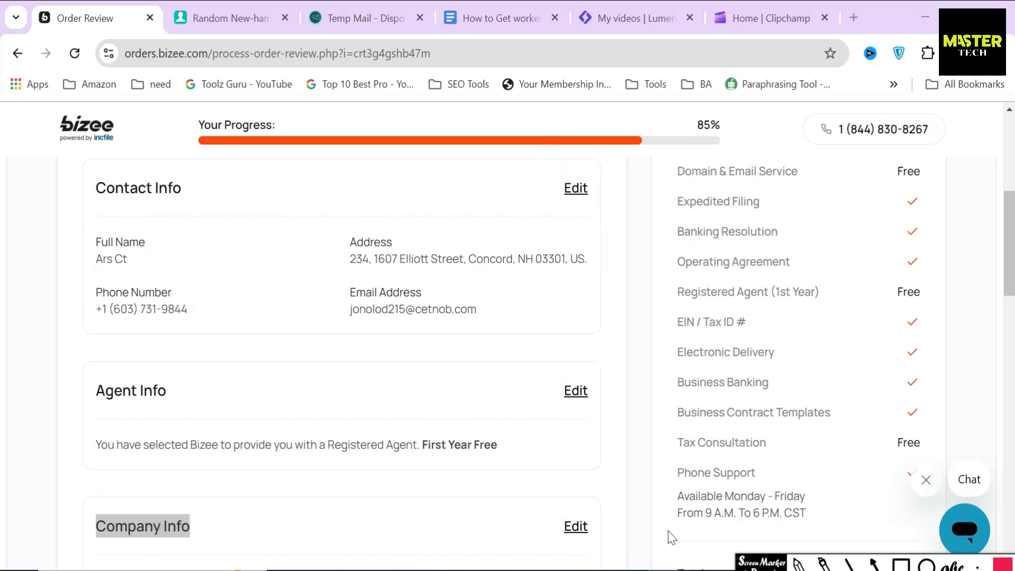
scroll(544, 448, down, 5)
click(497, 400)
scroll(497, 400, down, 10)
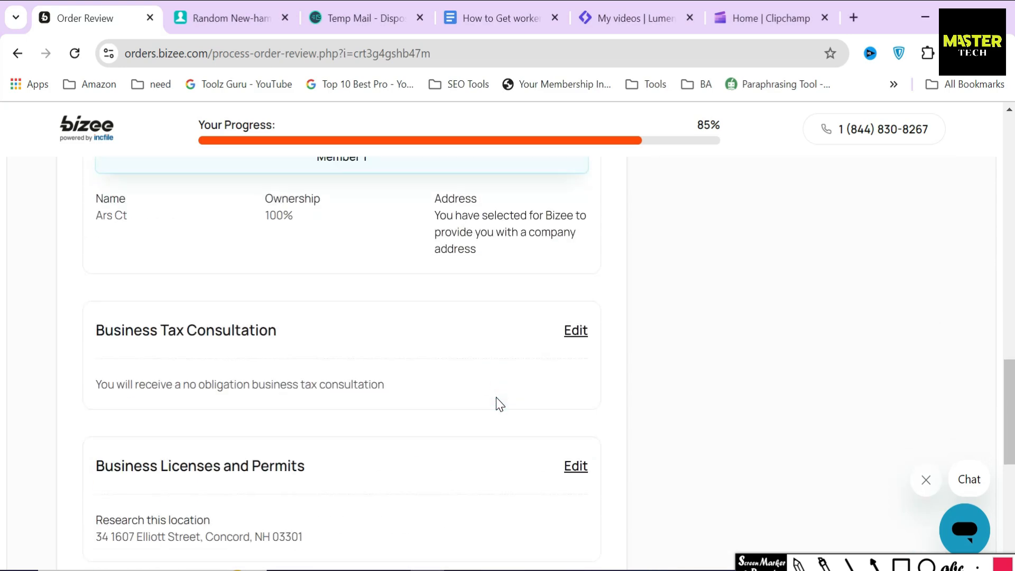
click(497, 400)
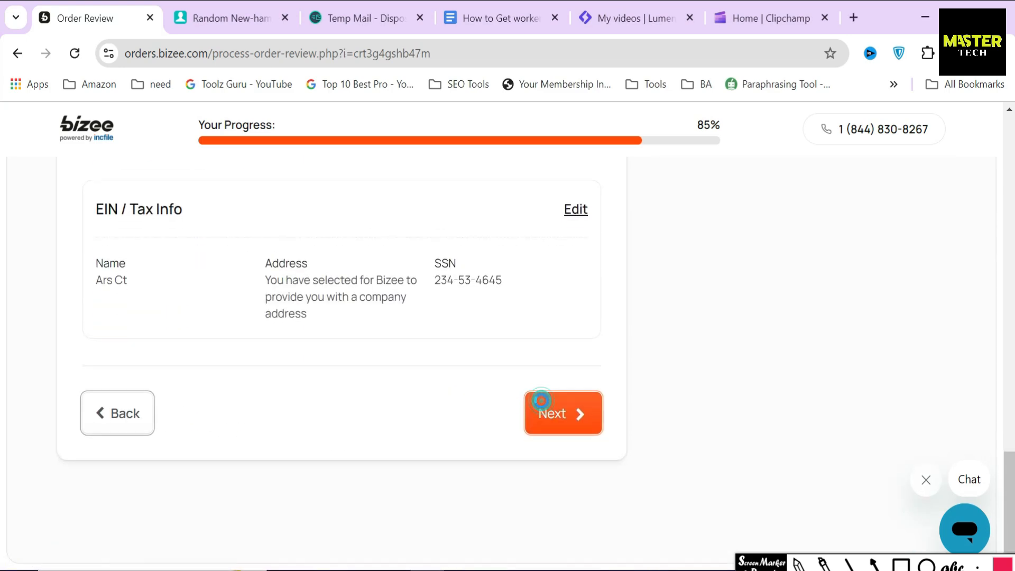
Step: Confirm the reviewed order to reach Payment Information with the $578 total
click(540, 404)
scroll(633, 309, down, 5)
scroll(634, 312, down, 5)
mouse_move(670, 316)
mouse_down()
mouse_move(885, 375)
mouse_move(946, 374)
mouse_up()
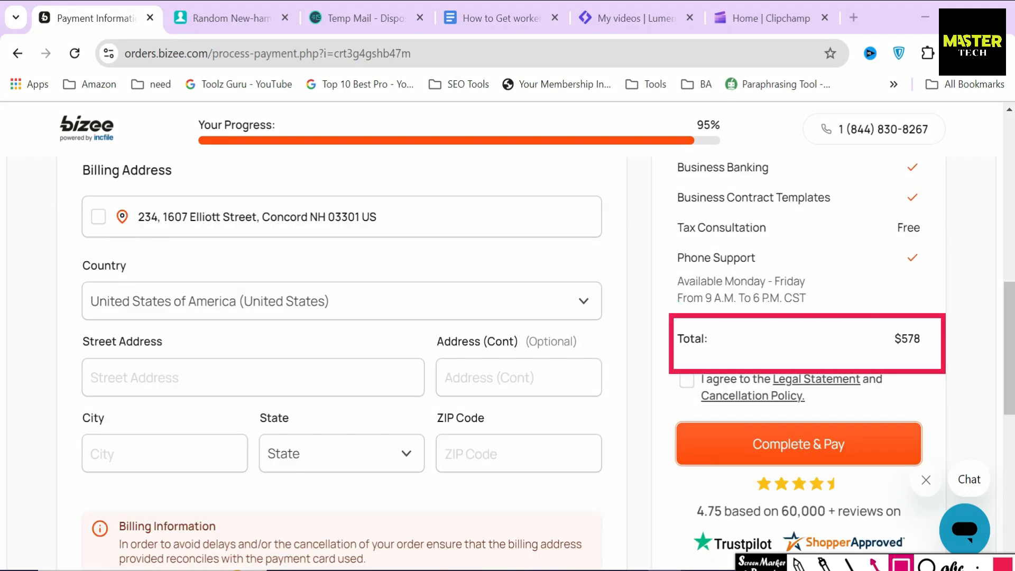
drag(629, 441, 678, 438)
scroll(647, 409, up, 2)
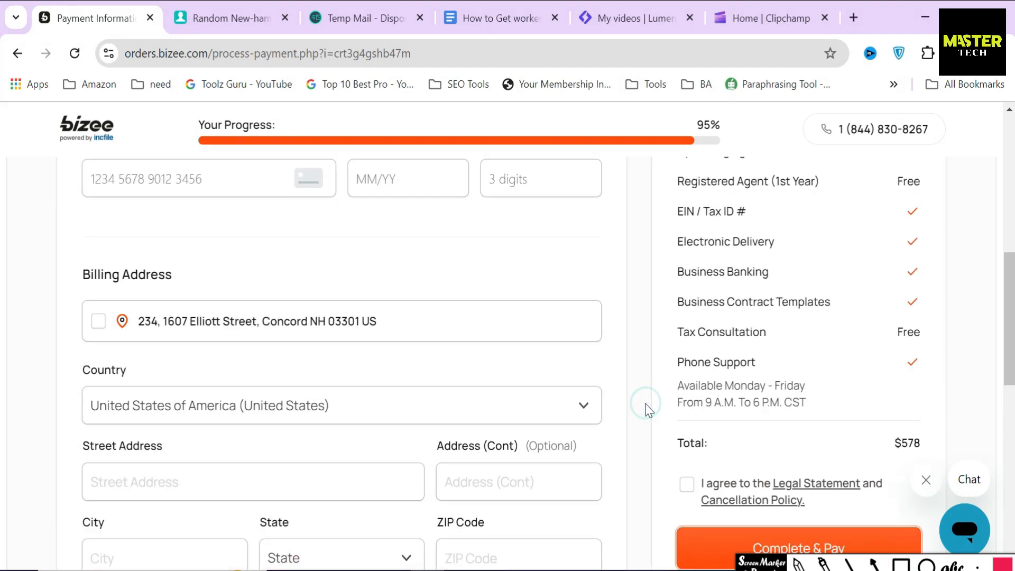
scroll(648, 410, up, 8)
drag(82, 260, 257, 265)
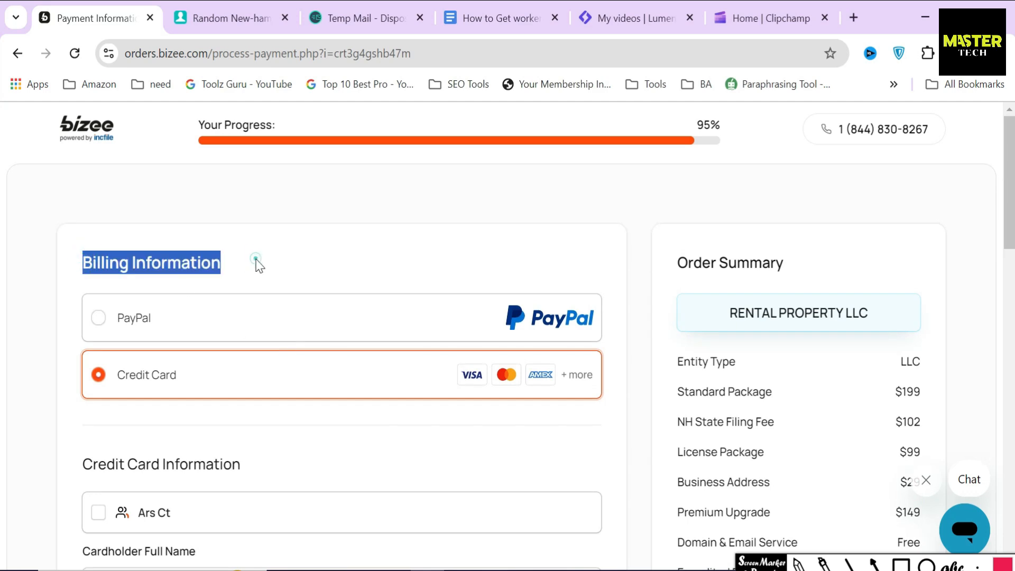
click(257, 264)
scroll(376, 292, down, 2)
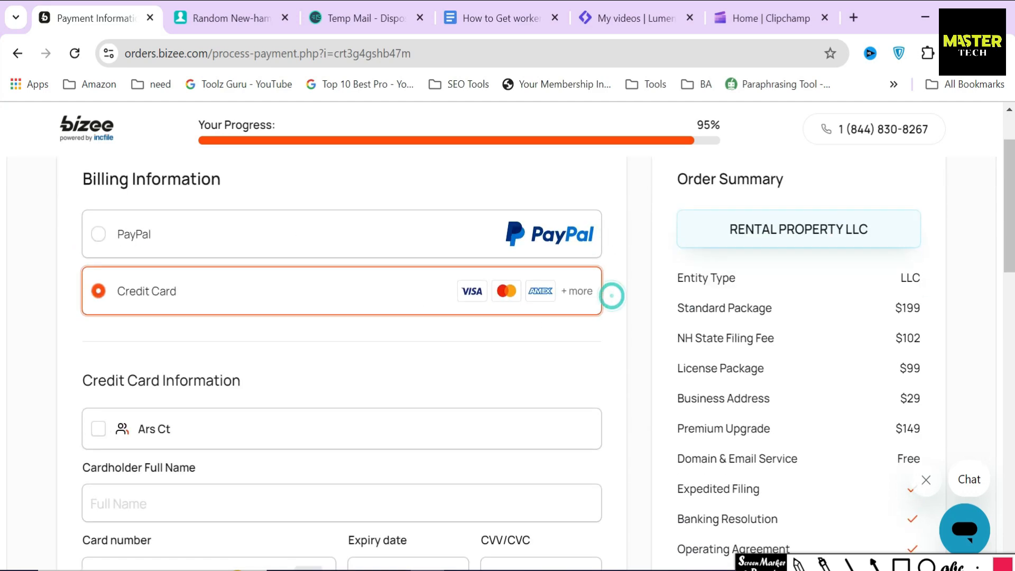
drag(83, 380, 287, 380)
click(288, 380)
scroll(581, 395, down, 6)
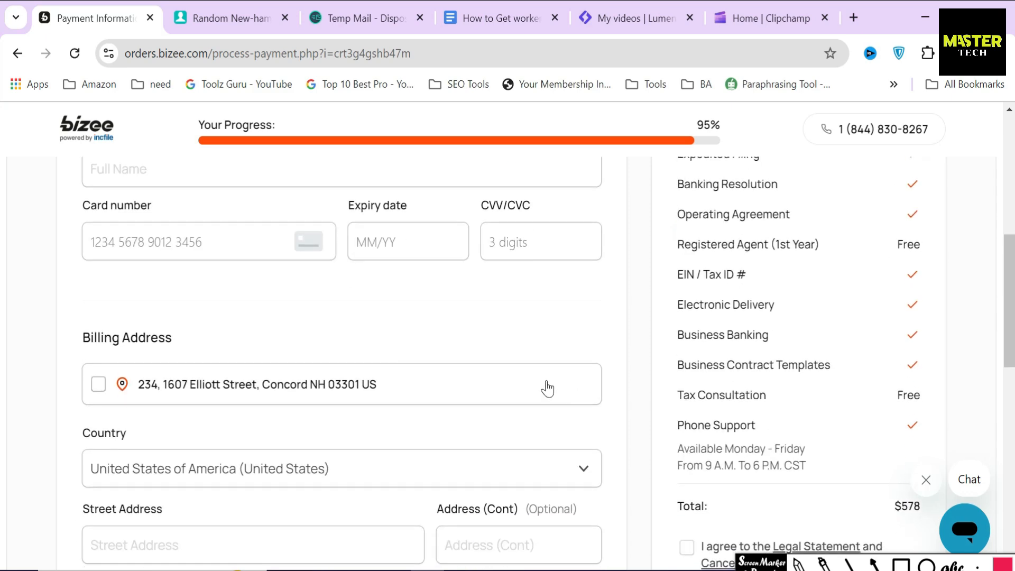
drag(65, 324, 234, 333)
click(632, 354)
scroll(635, 361, down, 5)
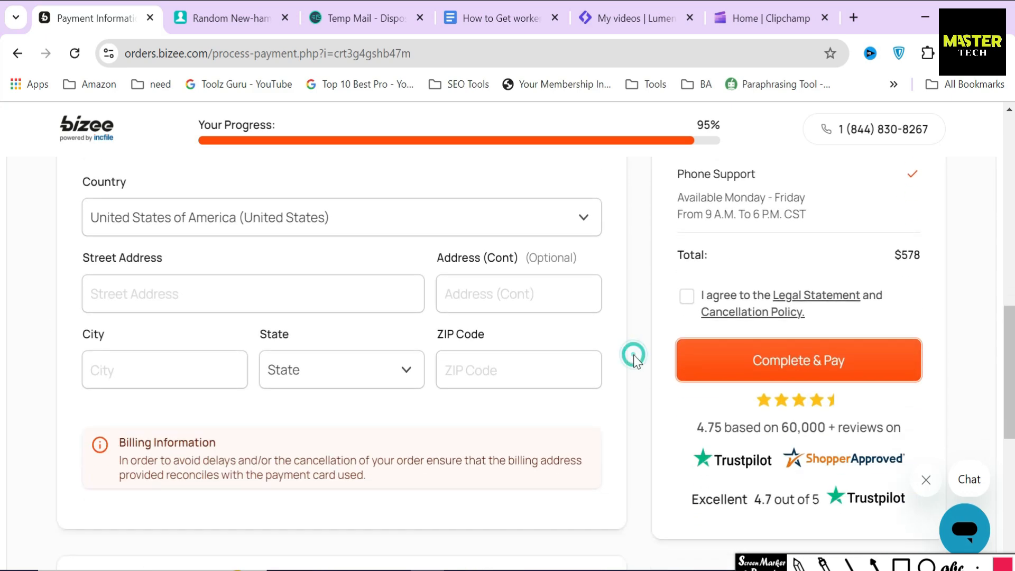
click(901, 564)
drag(879, 233, 931, 283)
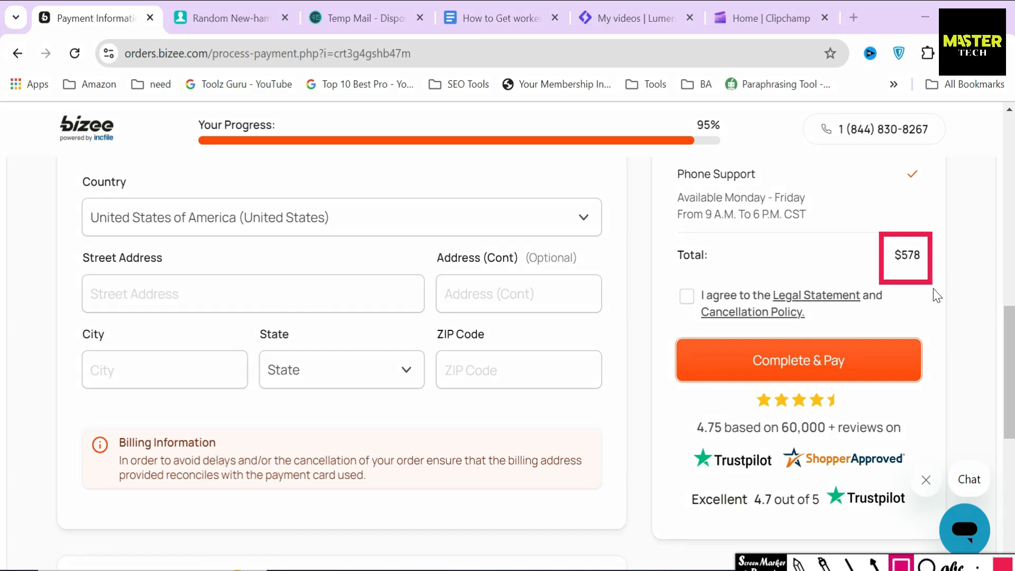
click(873, 564)
drag(811, 260, 872, 262)
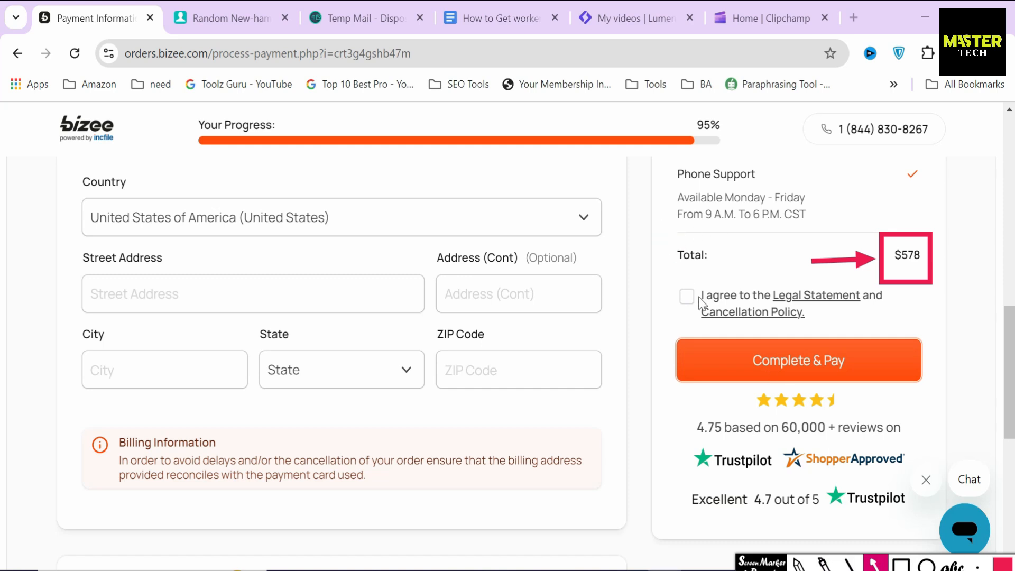
click(901, 565)
mouse_move(665, 235)
mouse_down()
mouse_move(703, 278)
mouse_move(715, 275)
mouse_up()
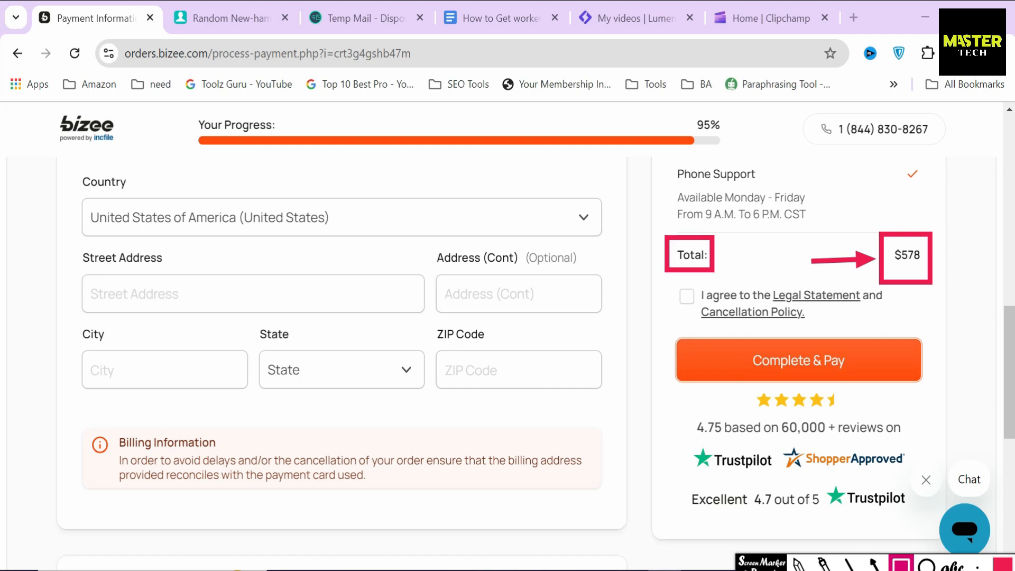
drag(696, 274, 722, 335)
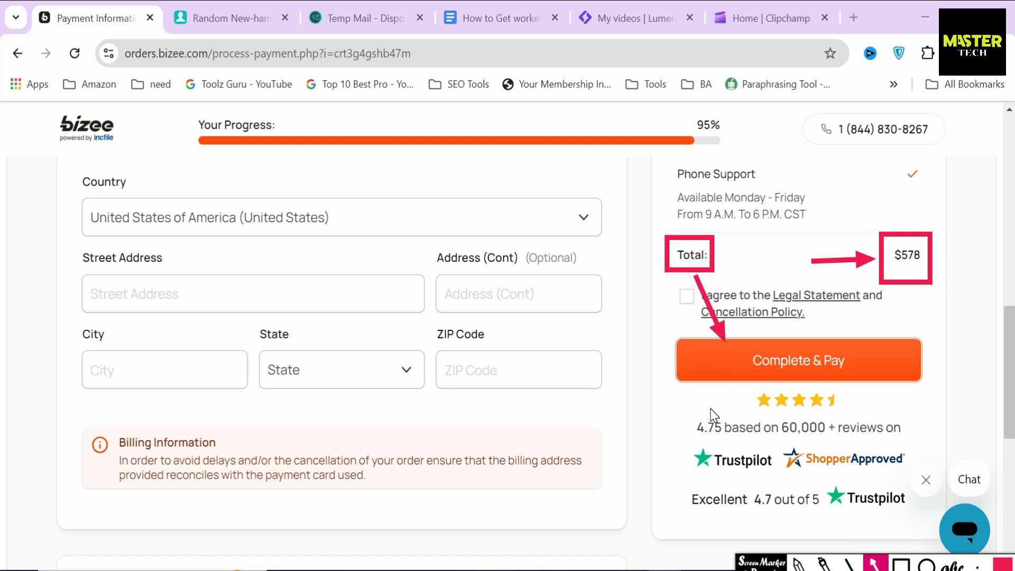